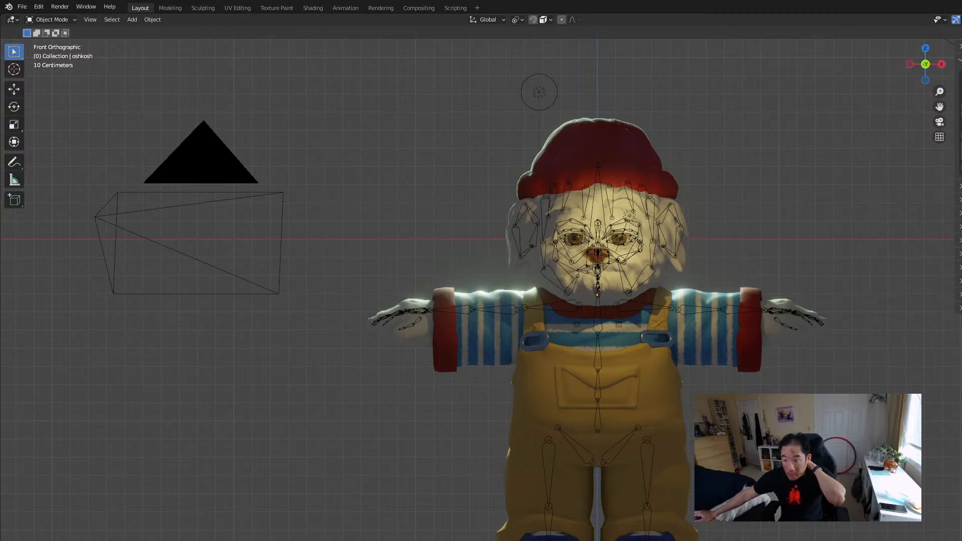
Step: Hide the dog character's metarig armature after checking it from the front and sides
click(598, 351)
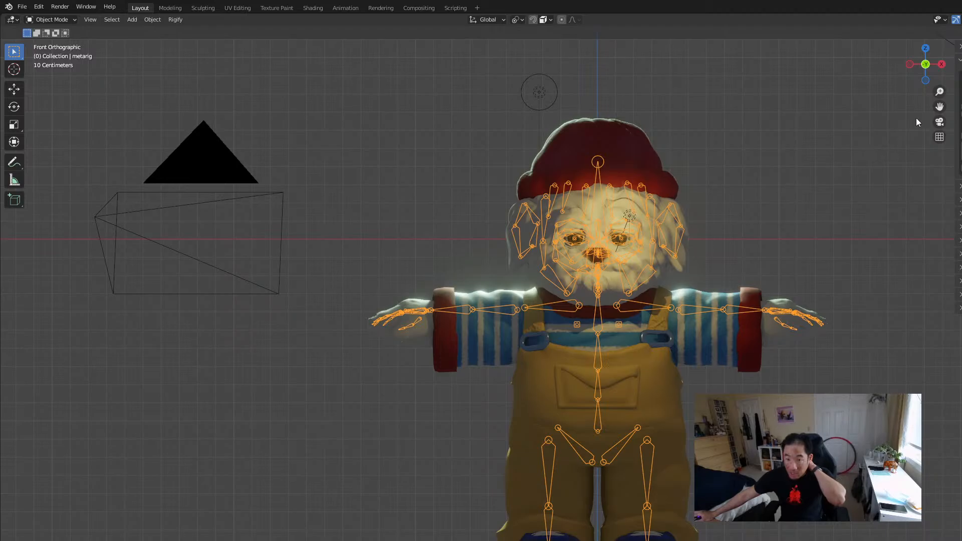
click(906, 64)
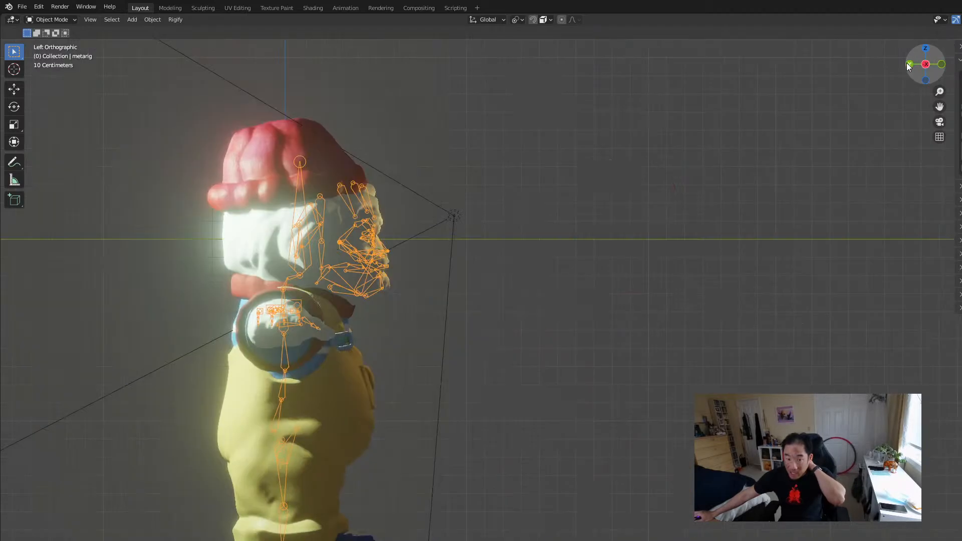
click(945, 65)
middle_drag(672, 200, 608, 197)
scroll(608, 198, down, 1)
scroll(608, 197, up, 2)
scroll(608, 197, down, 1)
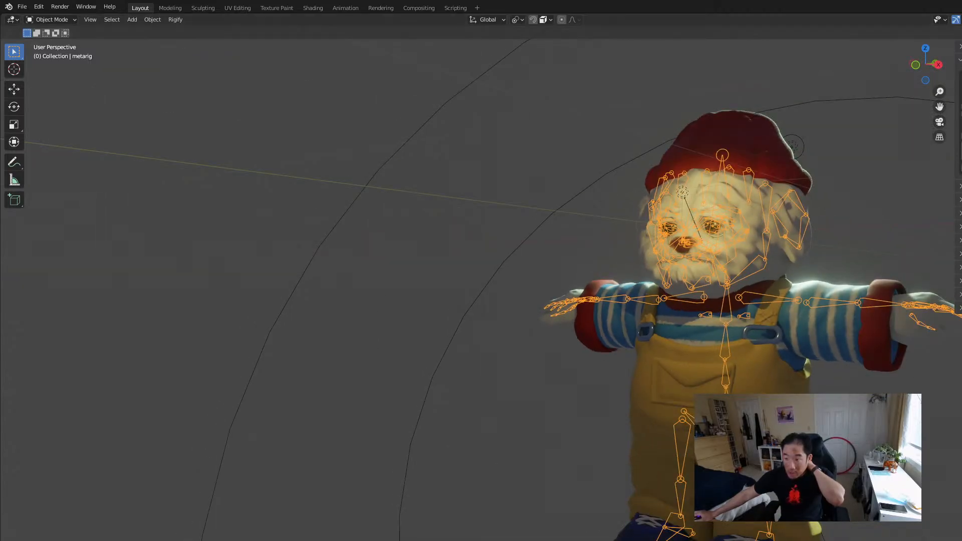
key(h)
Step: Examine the character's face, hat and overalls up close and as a whole figure
middle_drag(636, 207, 706, 217)
scroll(747, 217, up, 2)
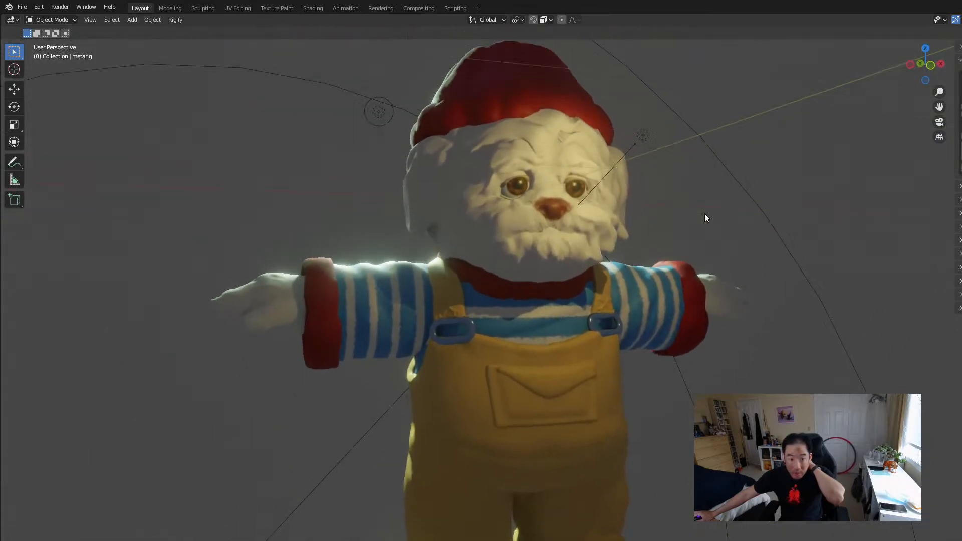
scroll(532, 176, up, 4)
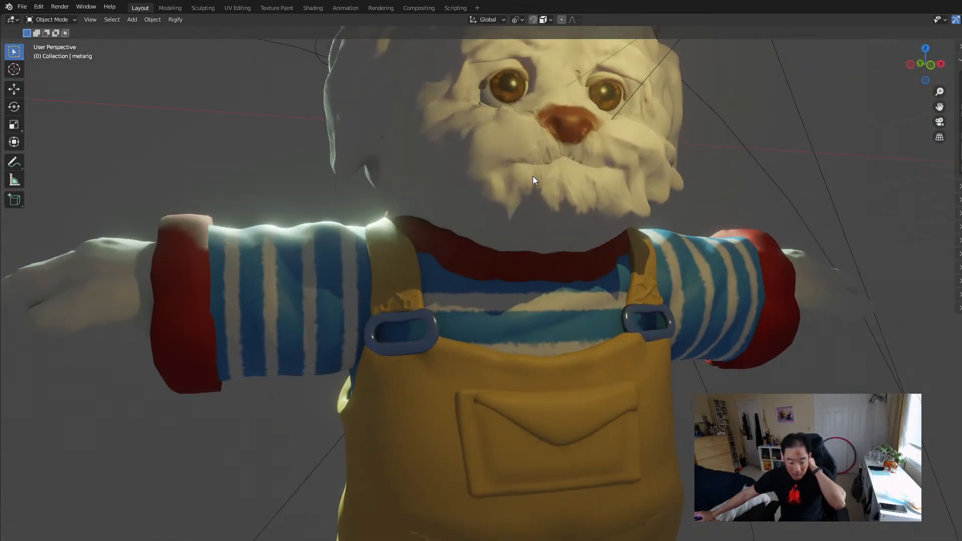
scroll(532, 176, down, 1)
shift+middle_drag(456, 202, 439, 490)
scroll(458, 299, down, 1)
scroll(440, 491, down, 2)
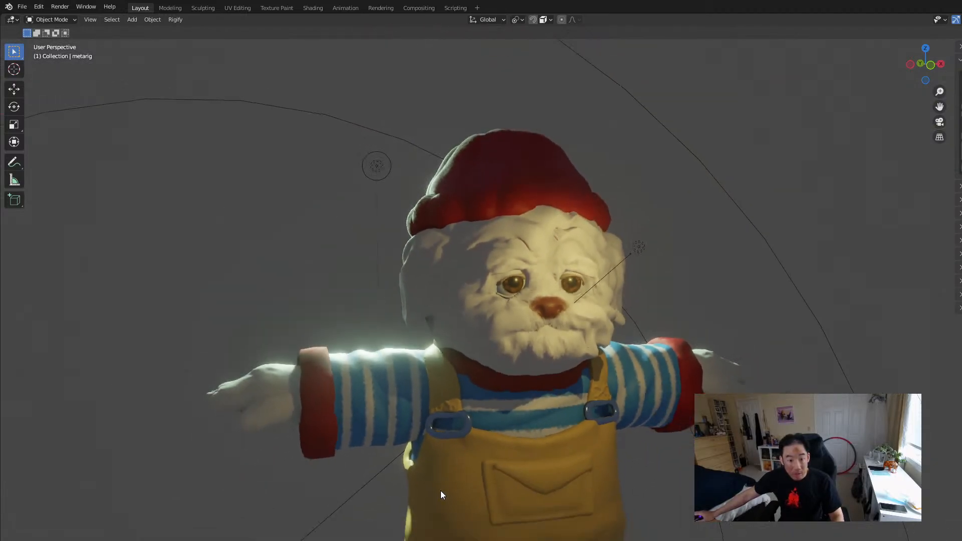
scroll(440, 490, up, 2)
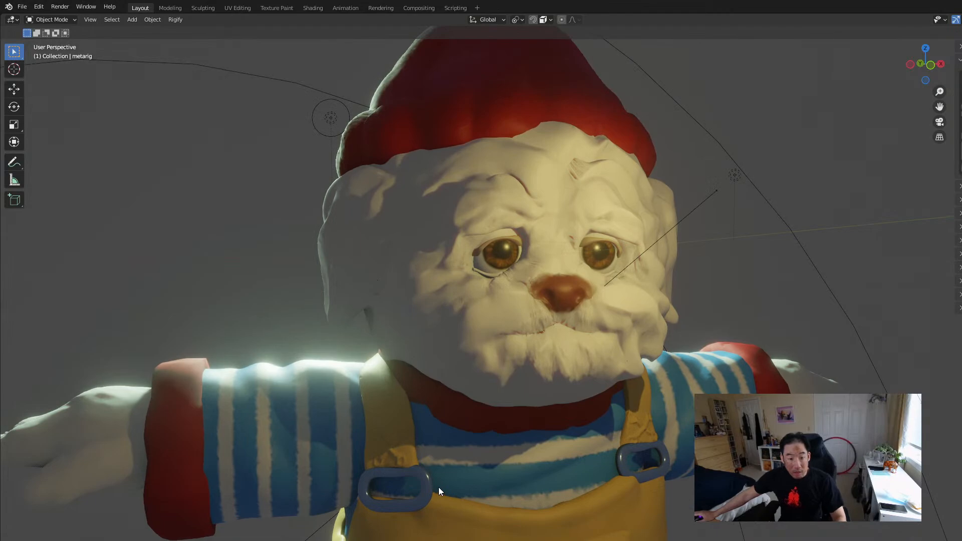
scroll(437, 486, down, 5)
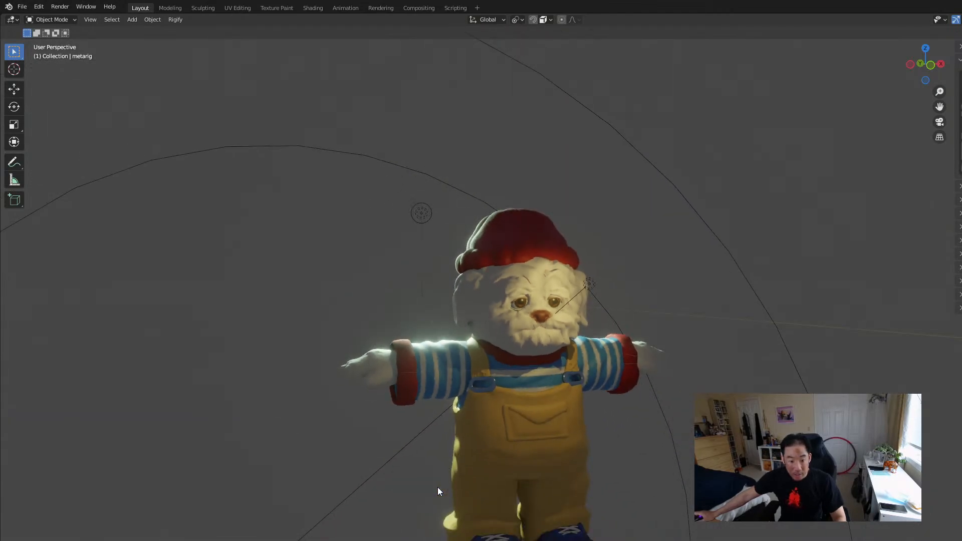
mouse_move(437, 487)
middle_down()
mouse_move(506, 456)
mouse_move(421, 496)
mouse_move(427, 481)
mouse_move(426, 491)
middle_up()
scroll(425, 488, up, 3)
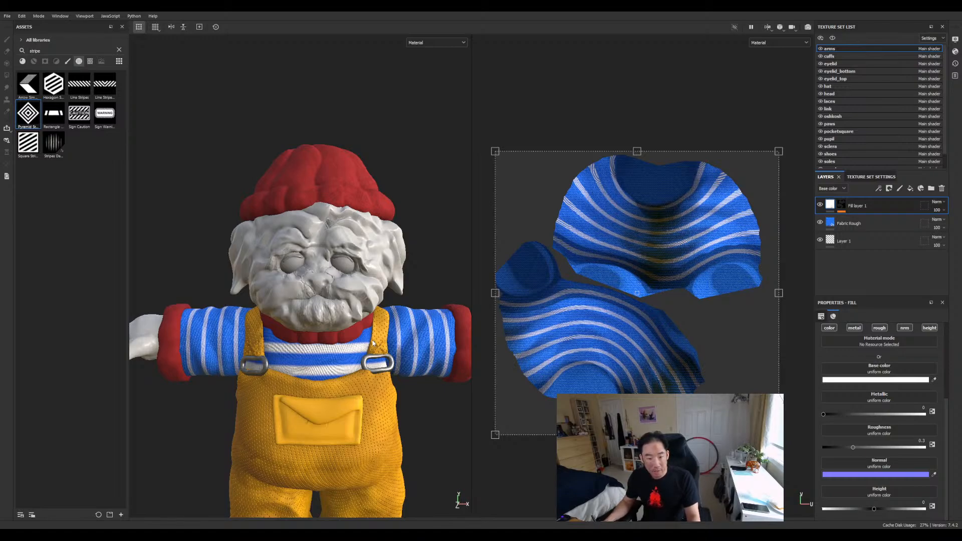
Step: Switch to Substance Painter and examine the textured character up close, then frame its whole body in the 3D view
alt+drag(399, 269, 418, 274)
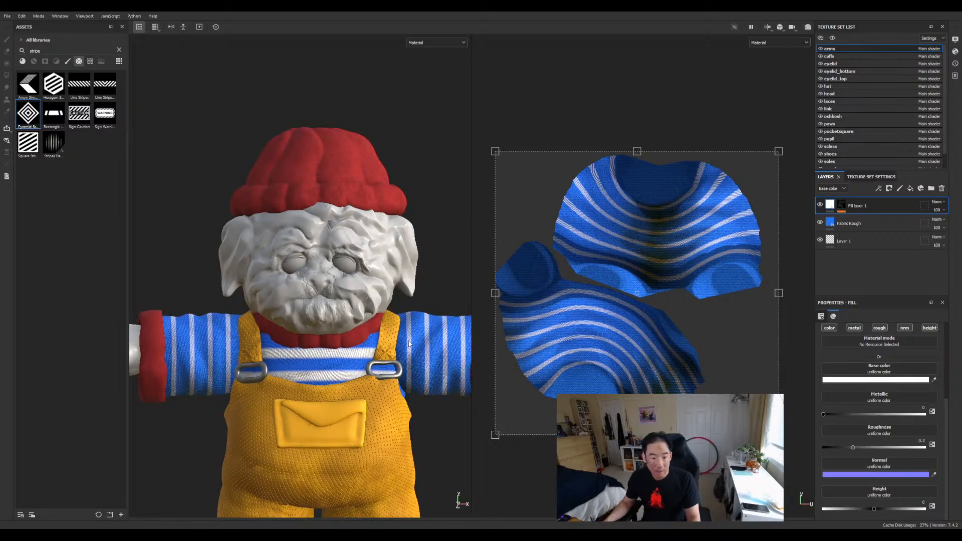
key(alt)
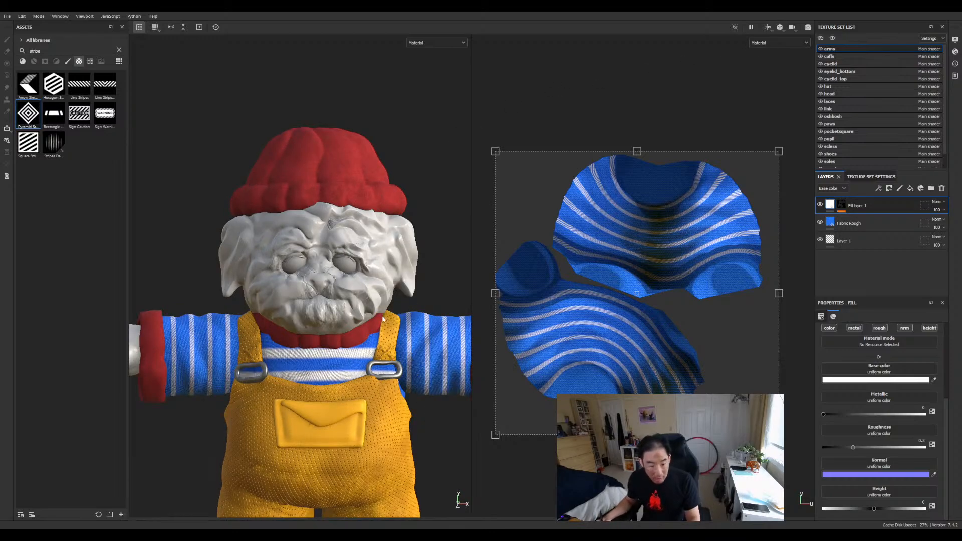
key(alt)
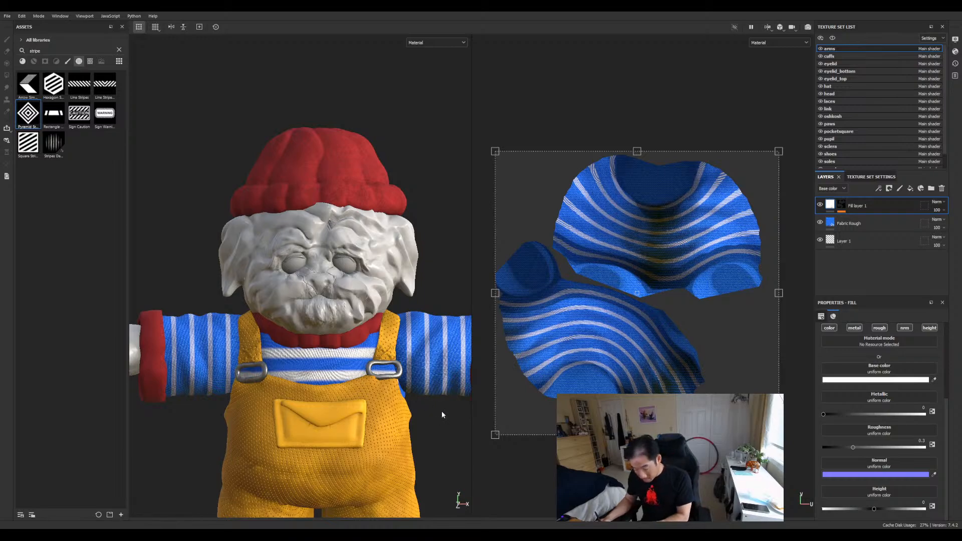
key(f)
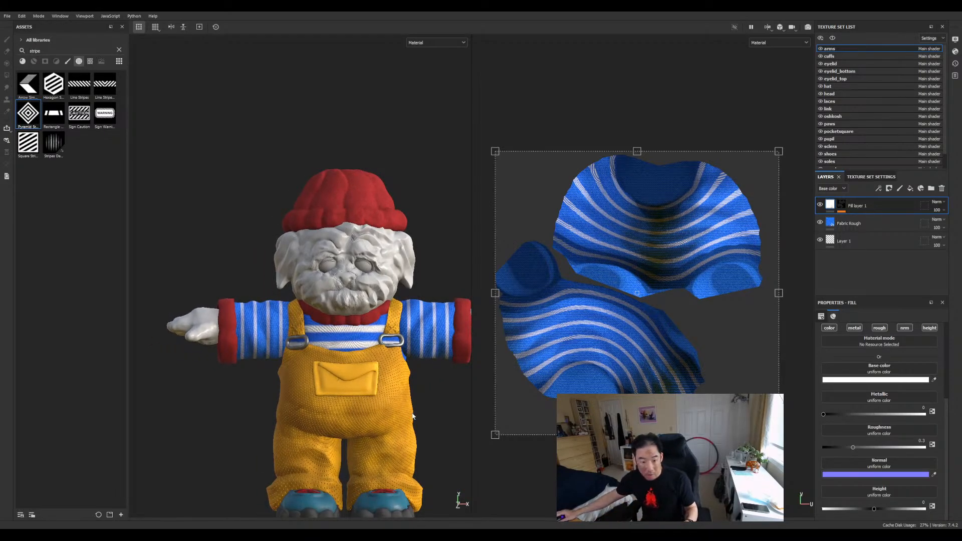
alt+right_drag(449, 399, 464, 402)
alt+middle_drag(465, 402, 388, 323)
alt+right_drag(389, 323, 464, 333)
key(f)
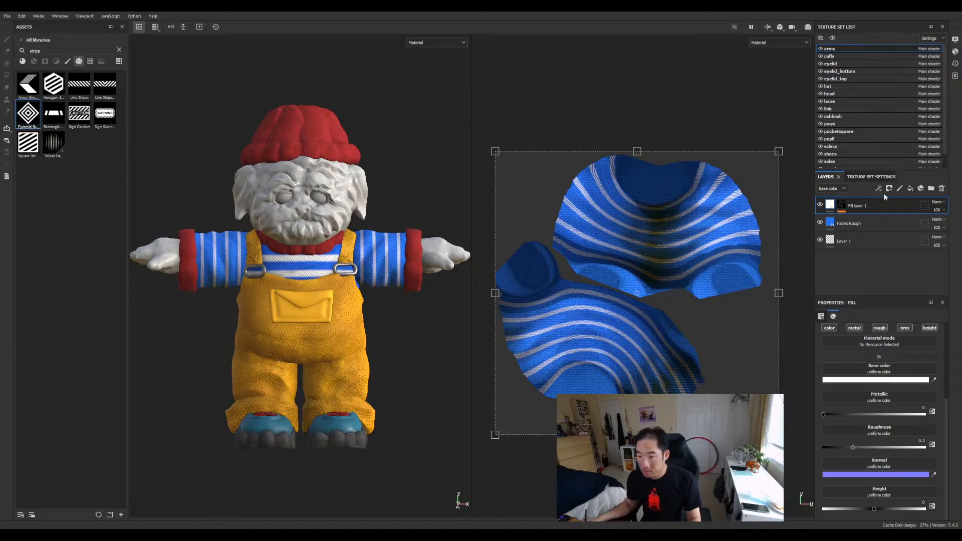
Step: Open the oshkosh texture set and compare the overalls with the Dirt layer hidden and shown
click(846, 116)
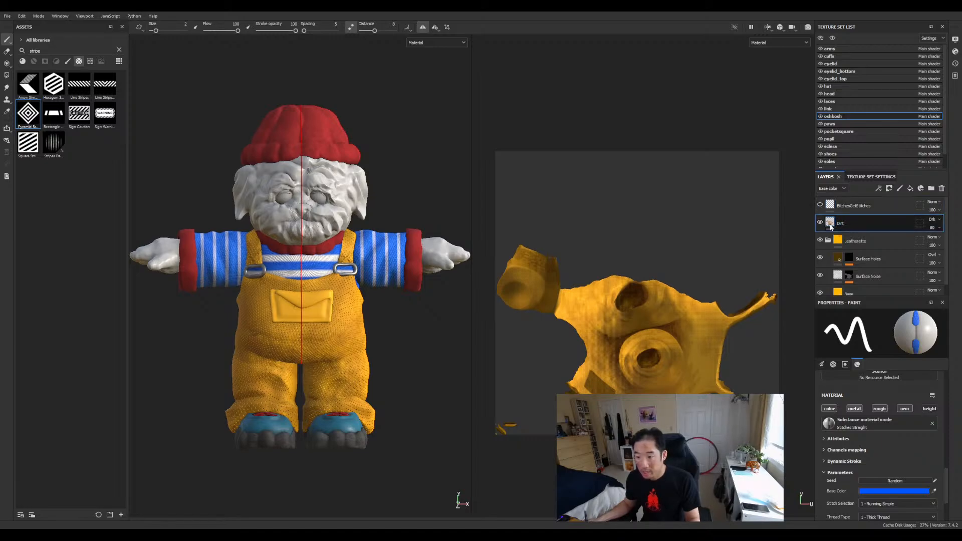
click(820, 222)
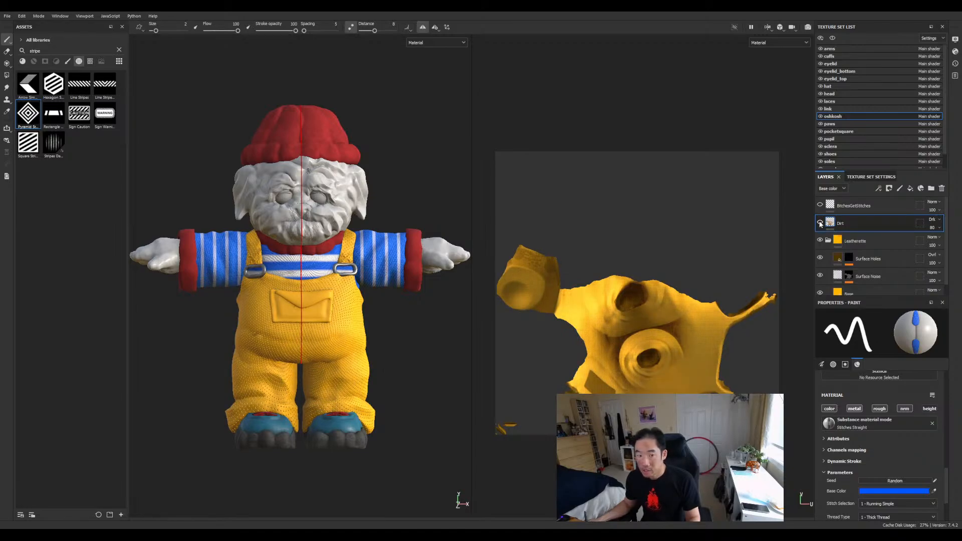
click(820, 223)
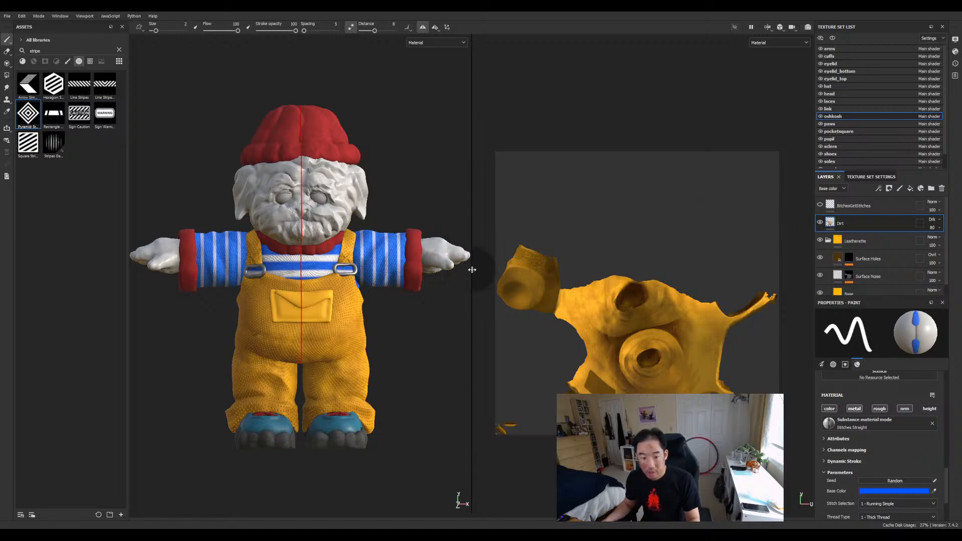
Step: Widen the 3D view for a closer look at the overalls, and select and show the BitchesGetStitches layer
drag(471, 271, 502, 271)
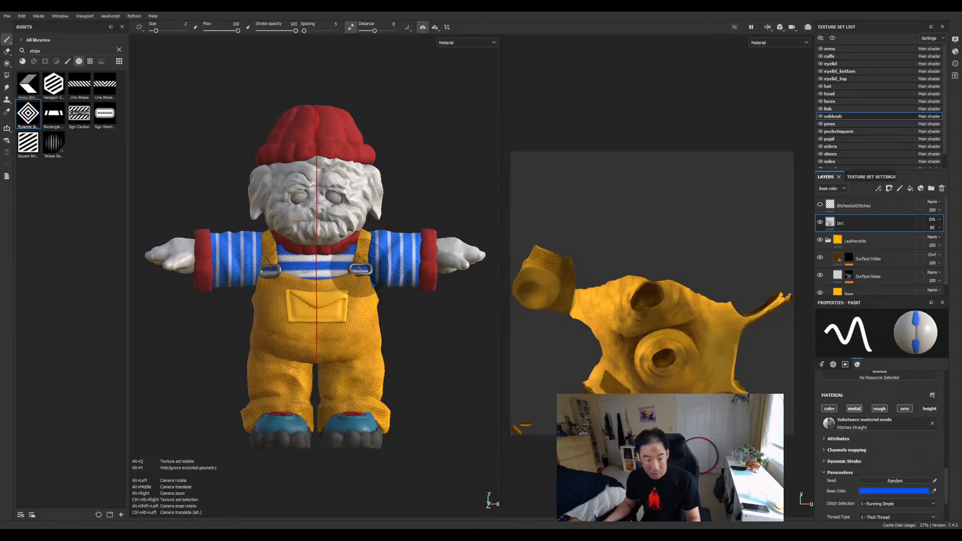
alt+right_drag(359, 259, 356, 261)
scroll(356, 260, up, 5)
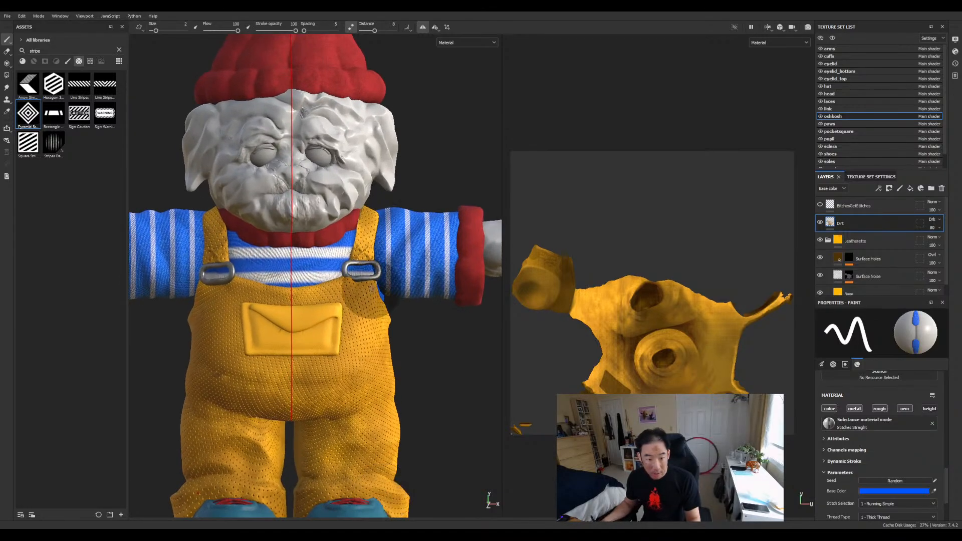
scroll(364, 222, up, 5)
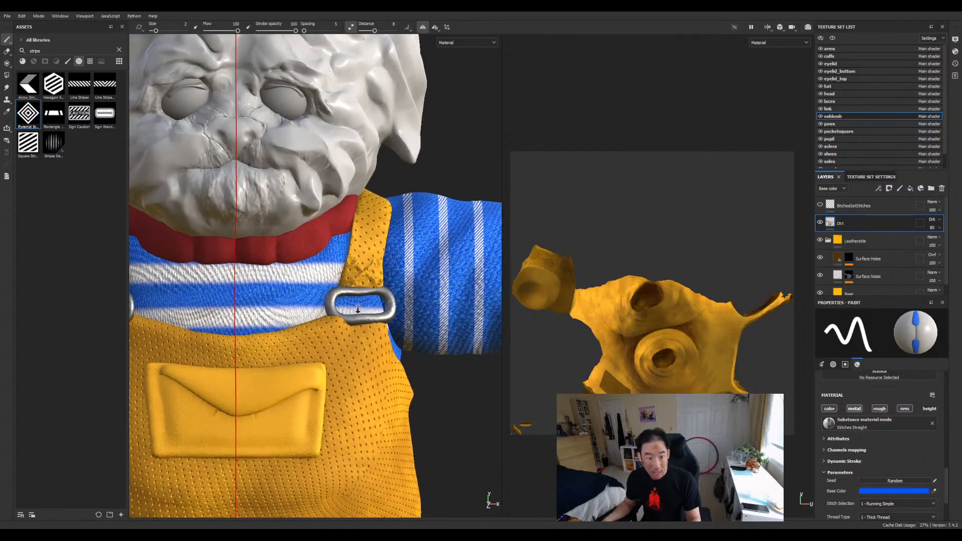
alt+right_drag(368, 228, 367, 231)
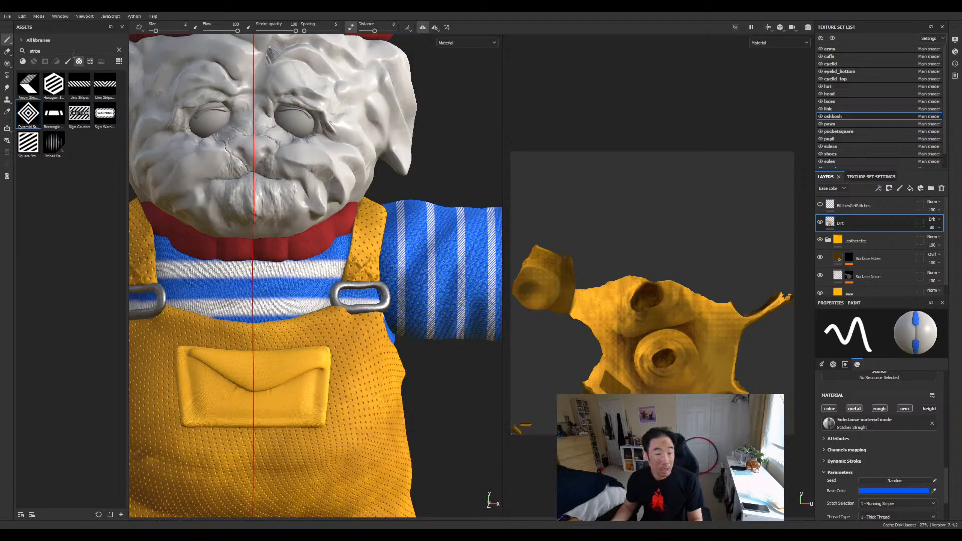
click(846, 206)
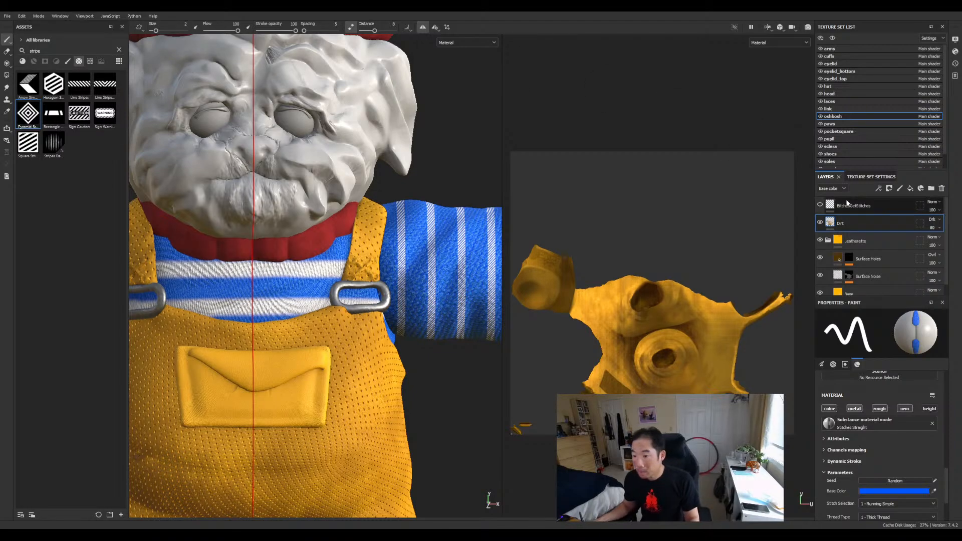
click(881, 222)
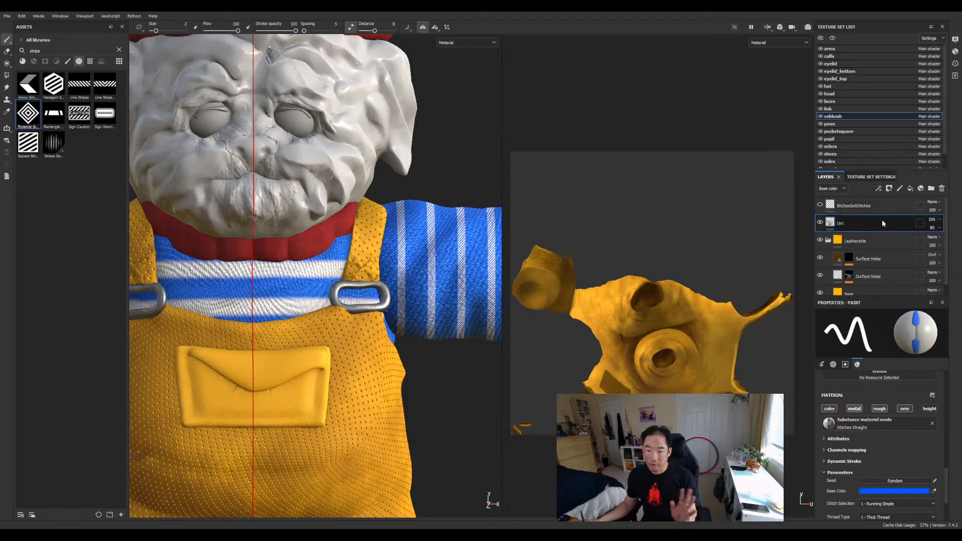
click(883, 207)
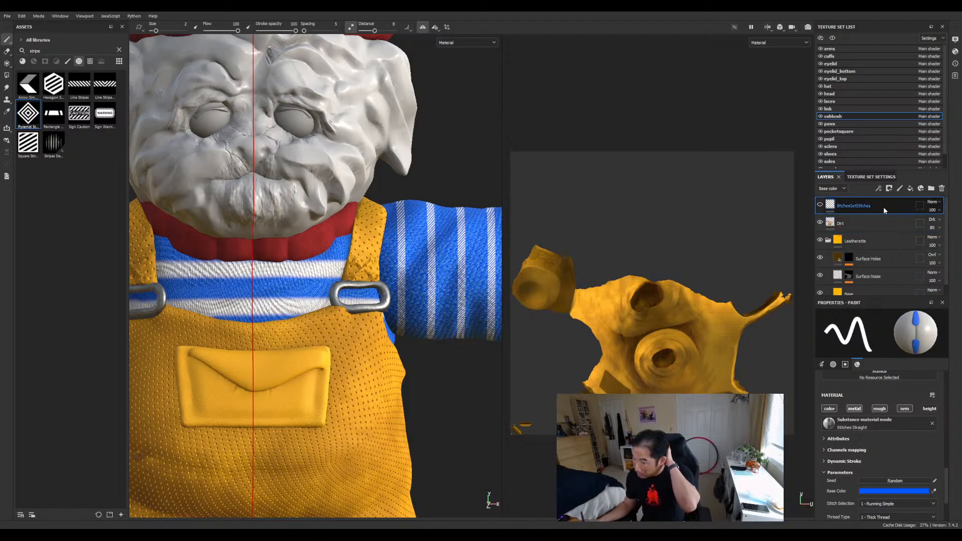
click(820, 224)
click(820, 223)
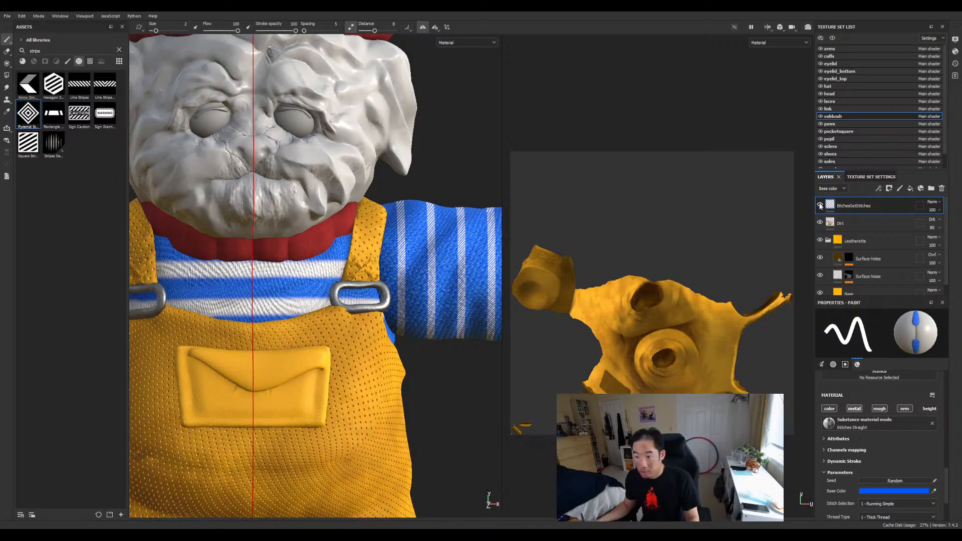
double_click(848, 206)
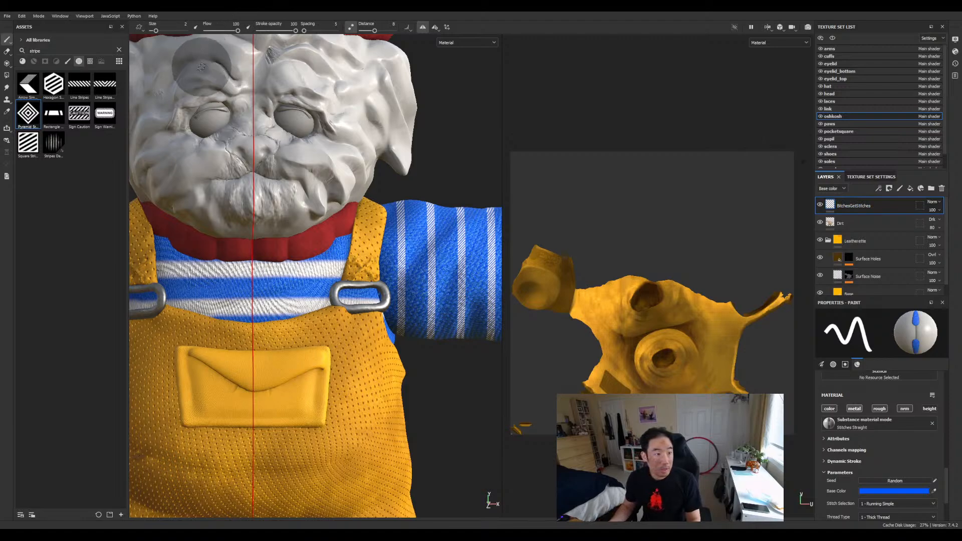
Step: Limit the asset library to brushes
click(68, 61)
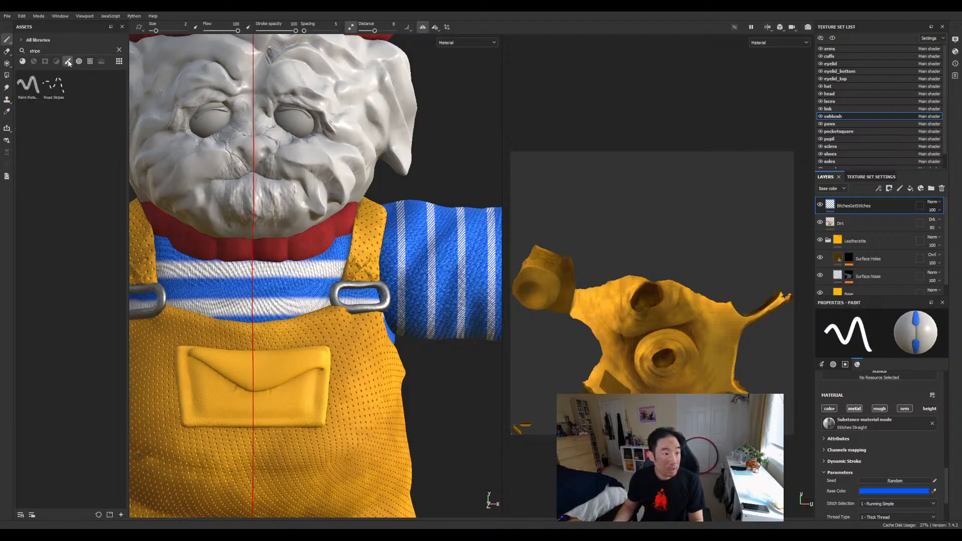
double_click(34, 50)
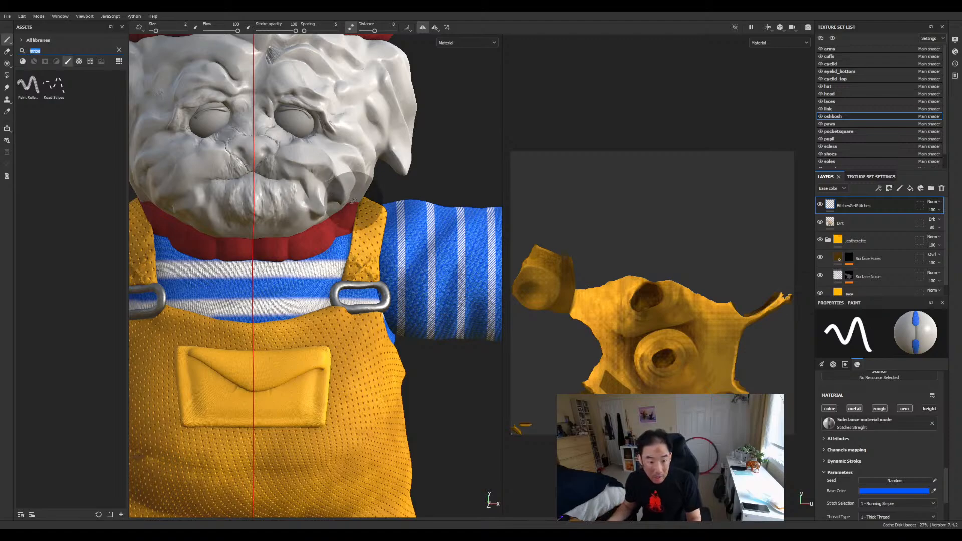
Step: Test-paint stitches down the overalls' strap with Lazy Mouse on and then off, undoing each stroke
drag(354, 201, 358, 240)
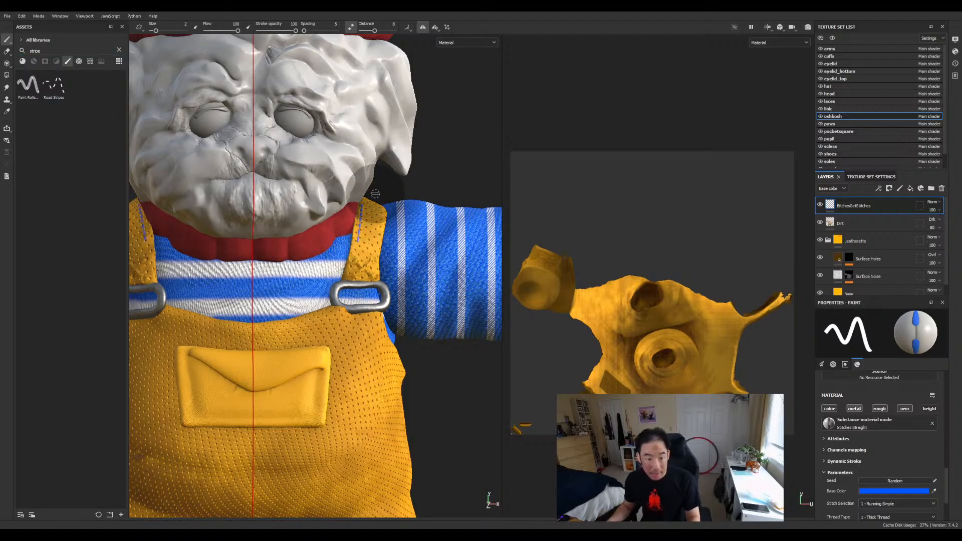
key(ctrl+z)
click(351, 28)
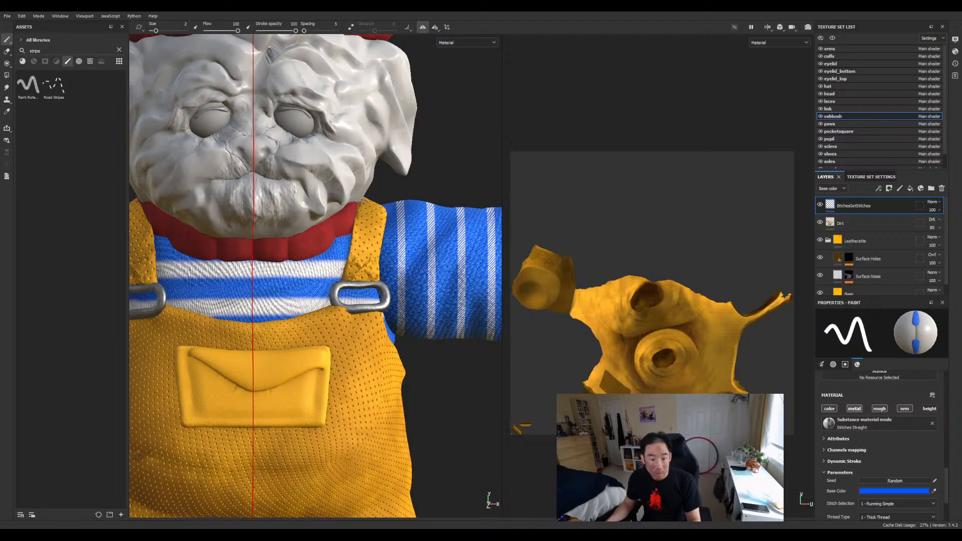
drag(362, 201, 355, 248)
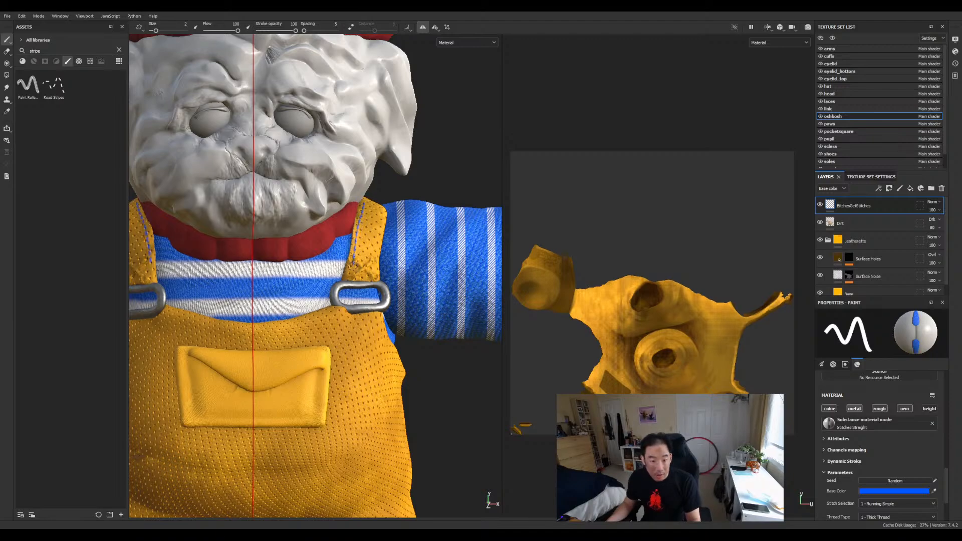
key(ctrl+z)
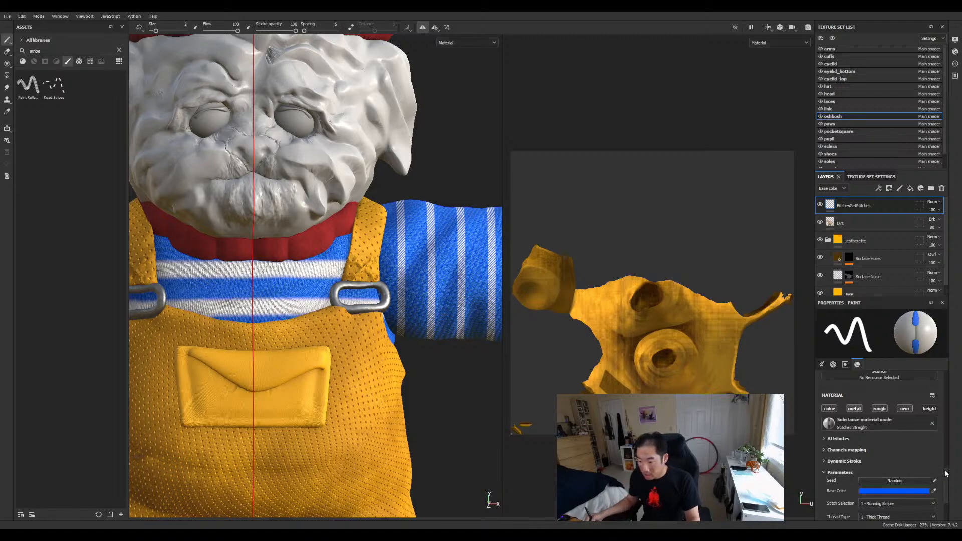
Step: Replace the asset filter text and search the brushes for STITCH
scroll(947, 472, up, 2)
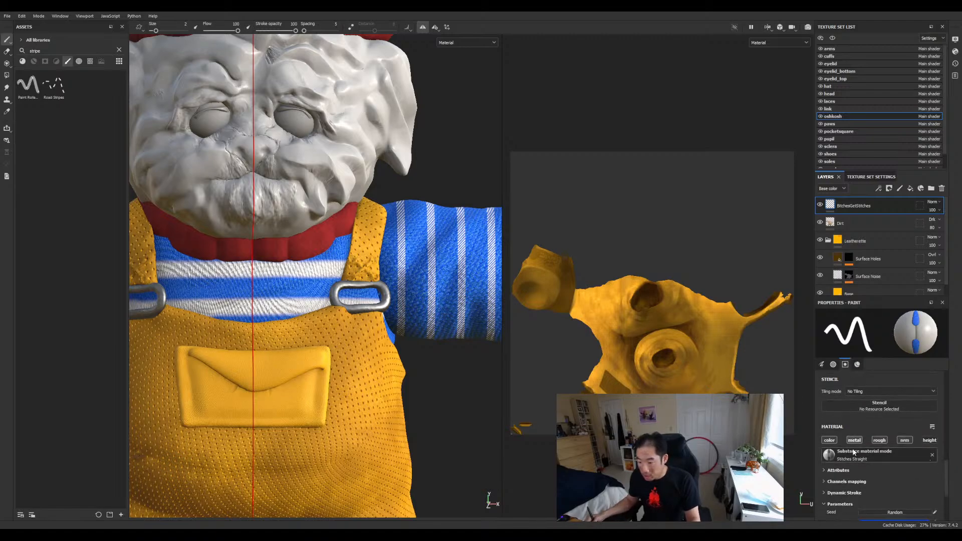
click(118, 49)
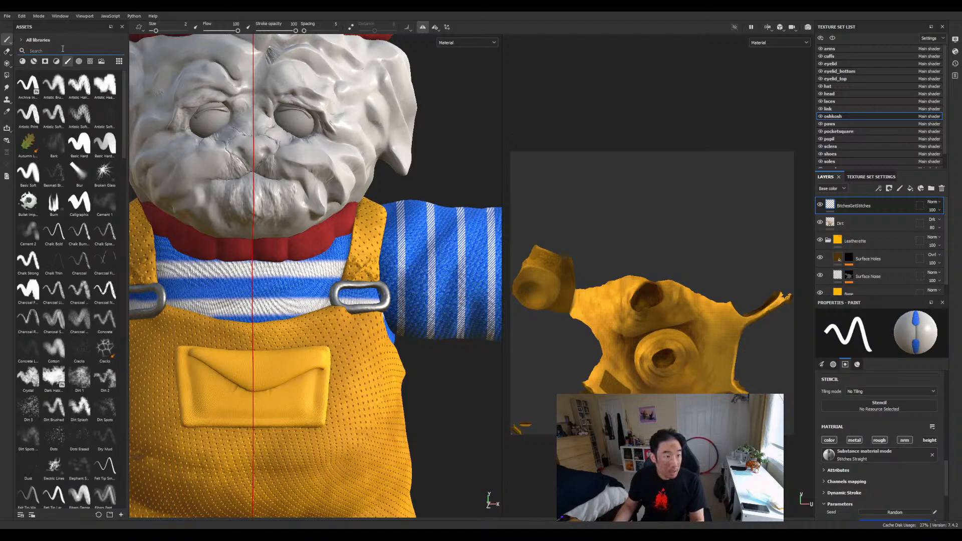
text(STITCH)
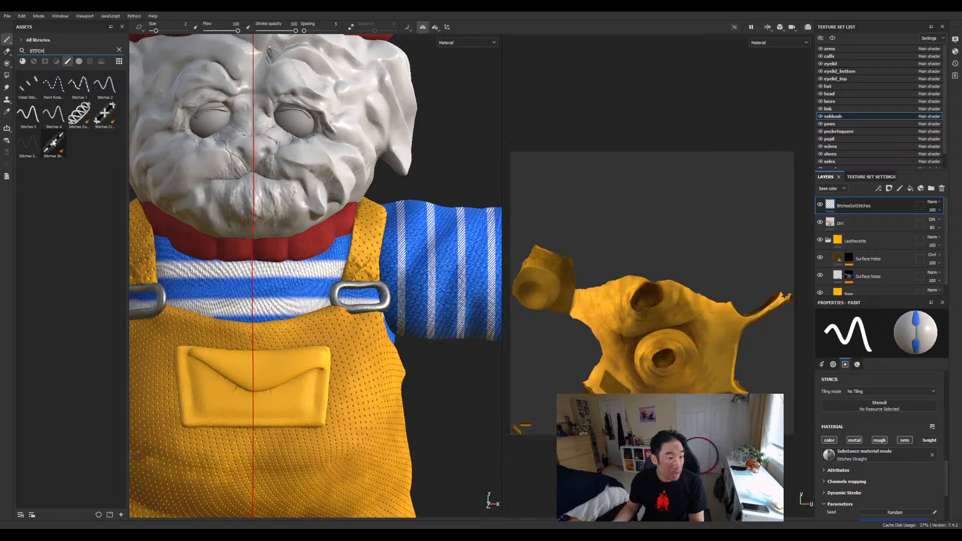
Step: Try the Stitches Complex brush with one stroke down the overalls' strap, and undo the stroke
click(52, 145)
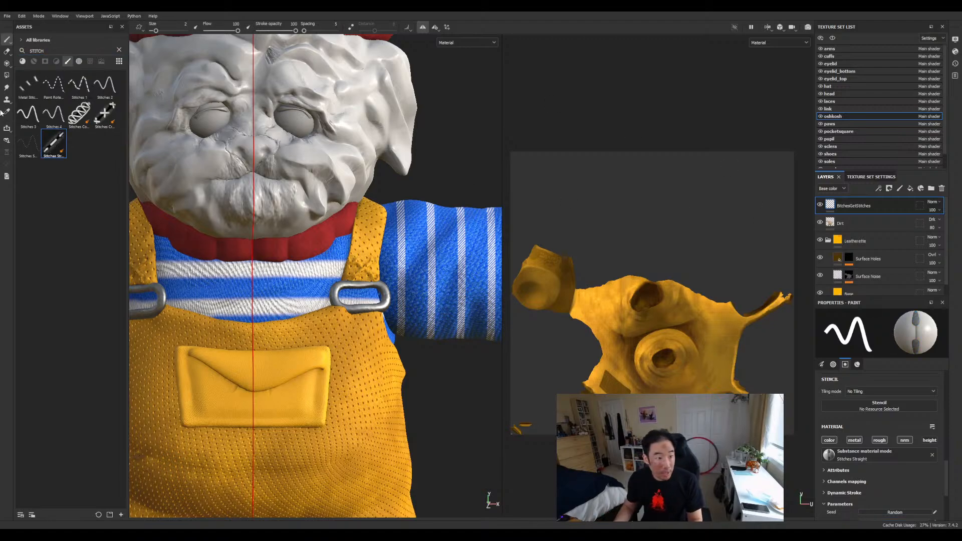
click(80, 115)
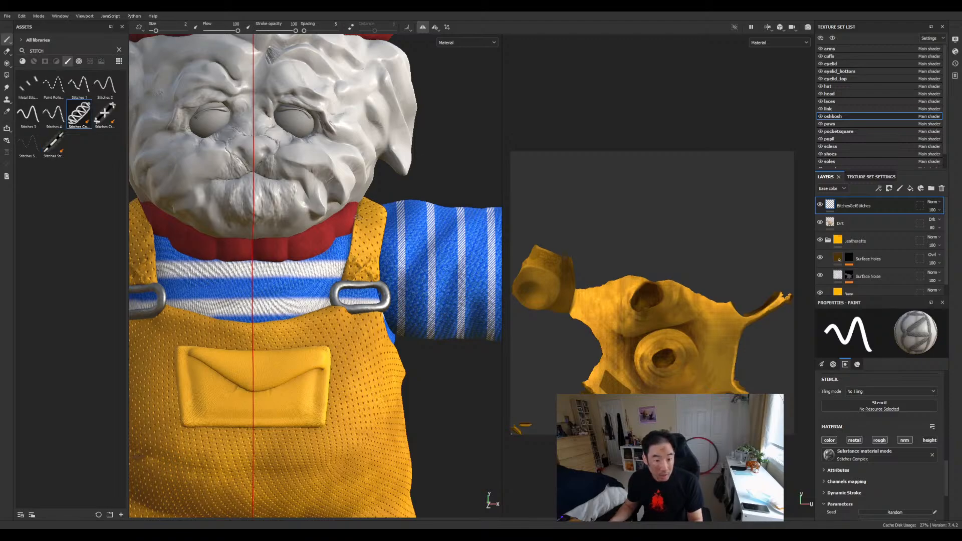
drag(362, 209, 354, 264)
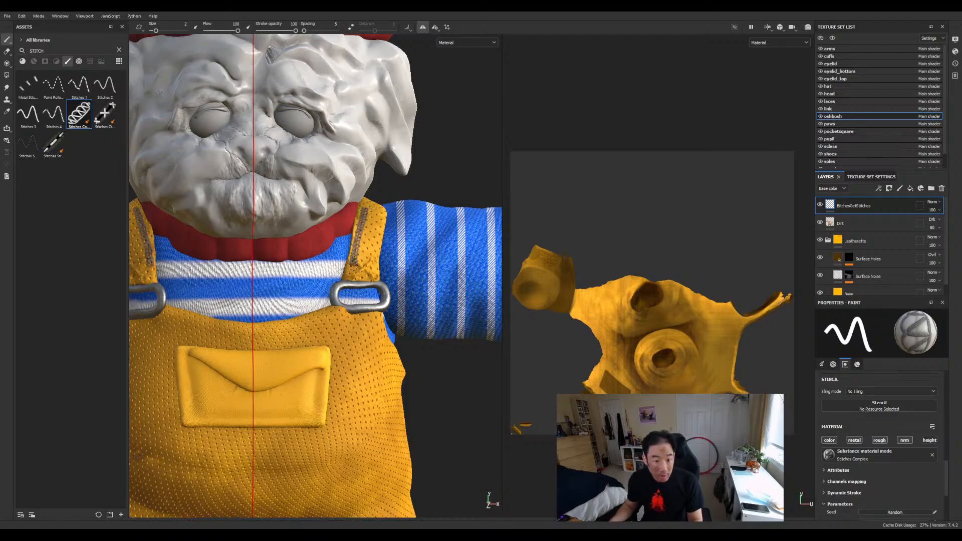
key(ctrl+z)
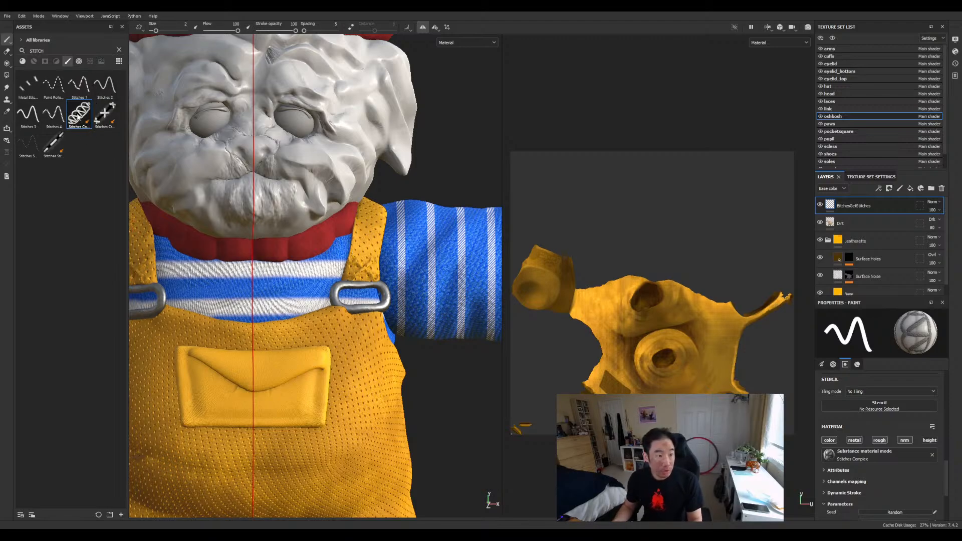
Step: Try the dark-thumbnail stitch brush beside Stitches Straight at a size of about 4.8 on the overalls' strap
click(56, 142)
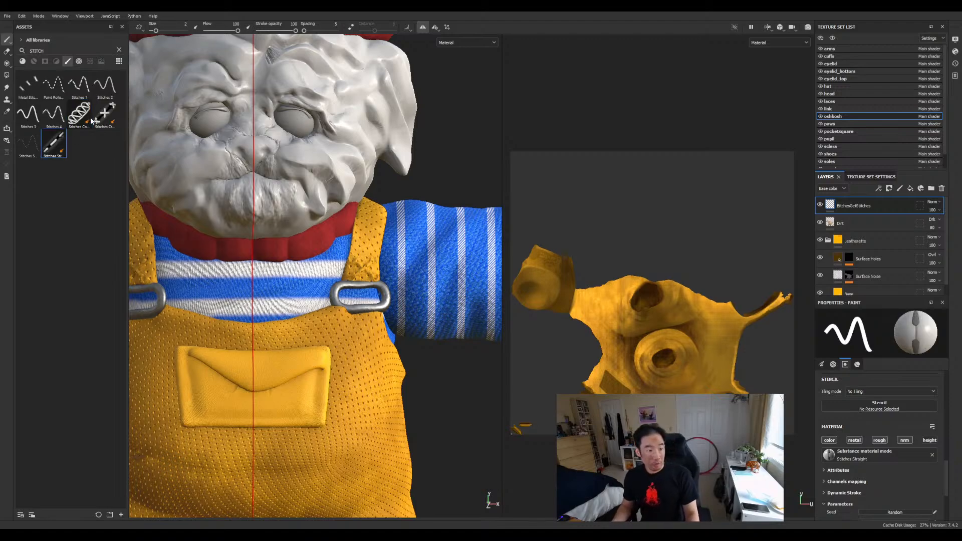
click(33, 148)
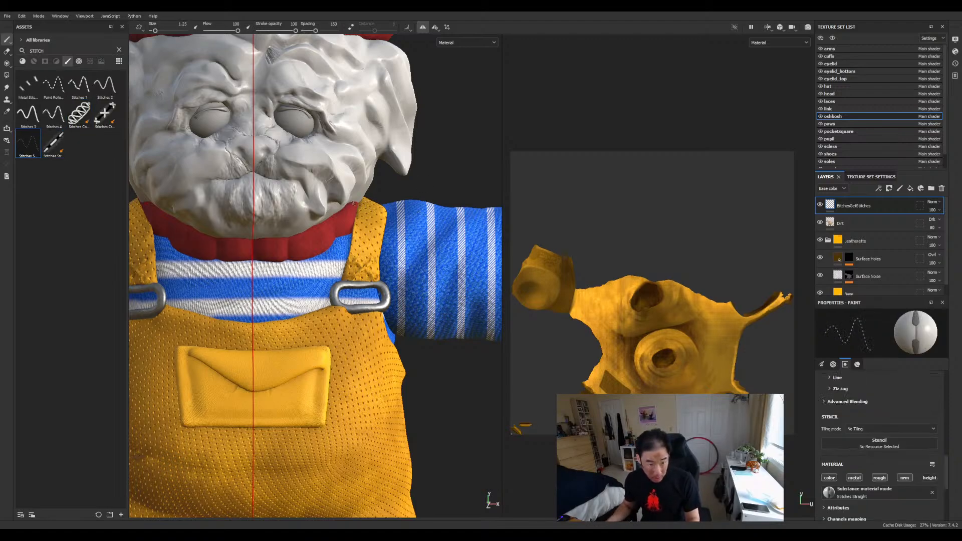
drag(156, 30, 159, 31)
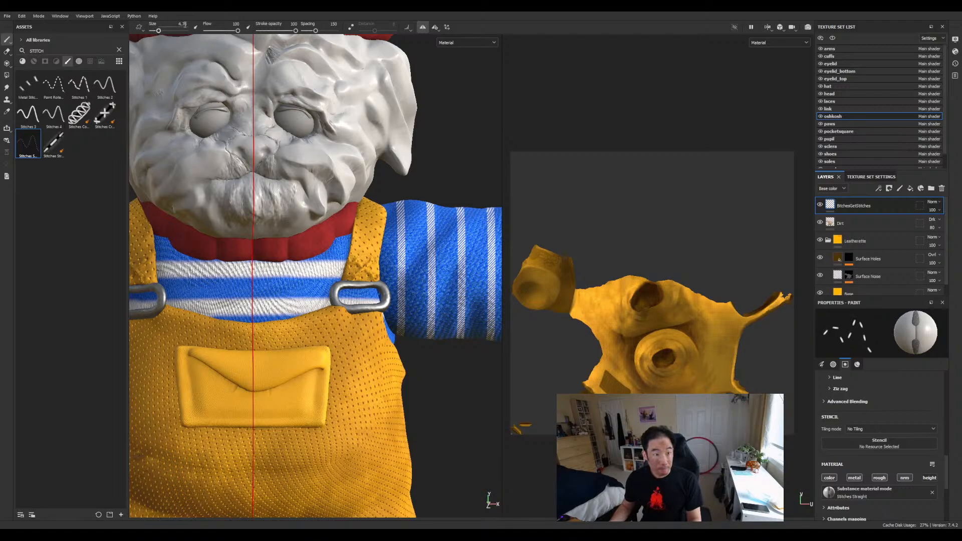
drag(363, 225, 356, 276)
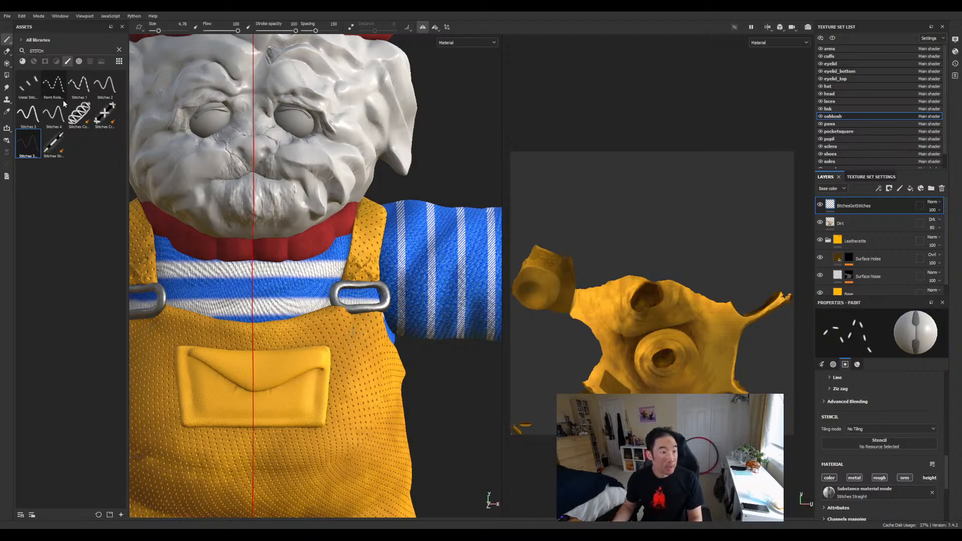
Step: Stamp a single cross stitch just above the strap buckle with the Stitches Cross Seam brush at size 10.1, undoing the trial strokes
click(79, 113)
click(104, 84)
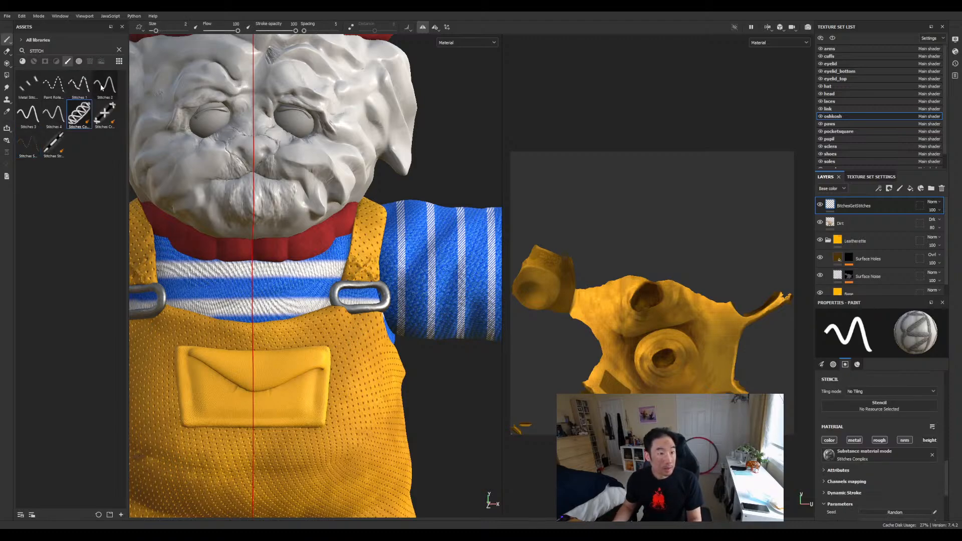
click(104, 115)
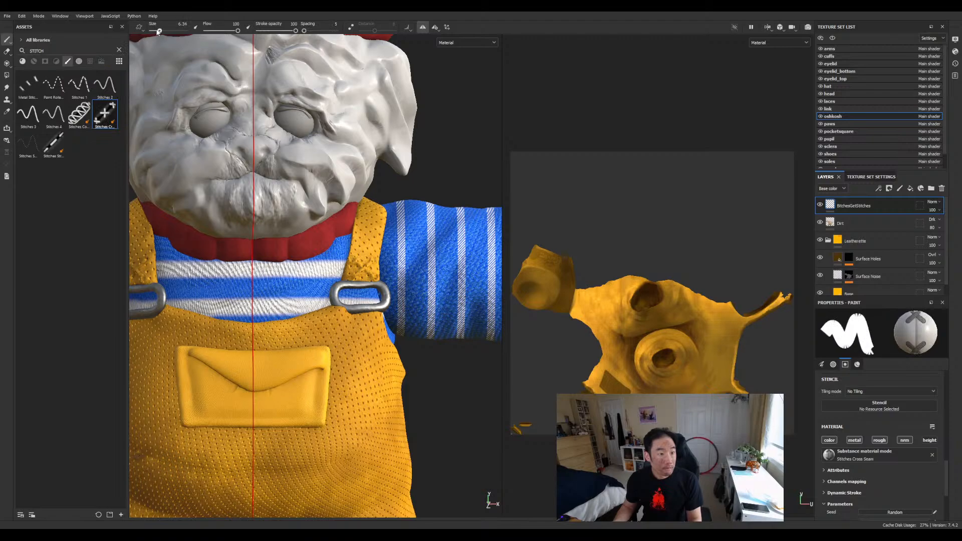
drag(372, 207, 358, 276)
key(ctrl+z)
key(ctrl+z)
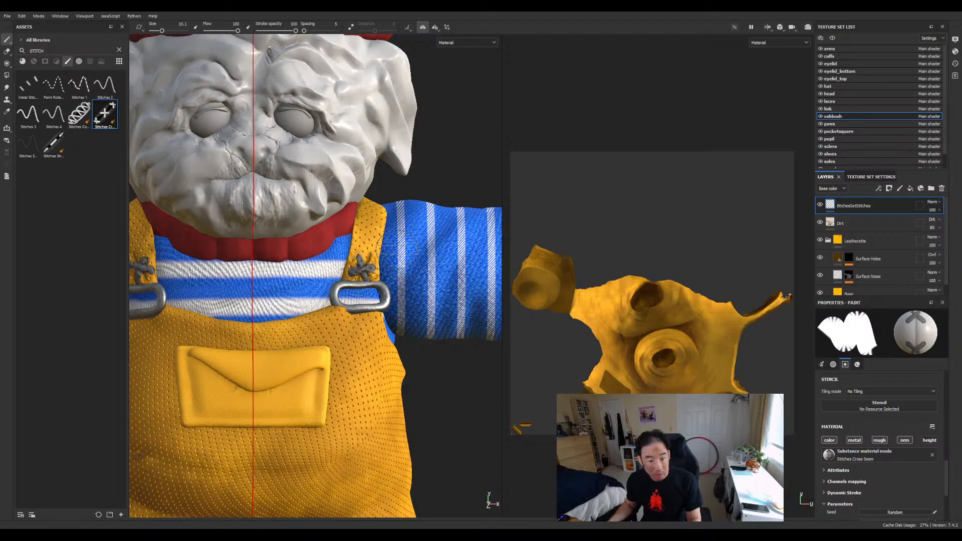
key(ctrl+z)
drag(358, 256, 363, 264)
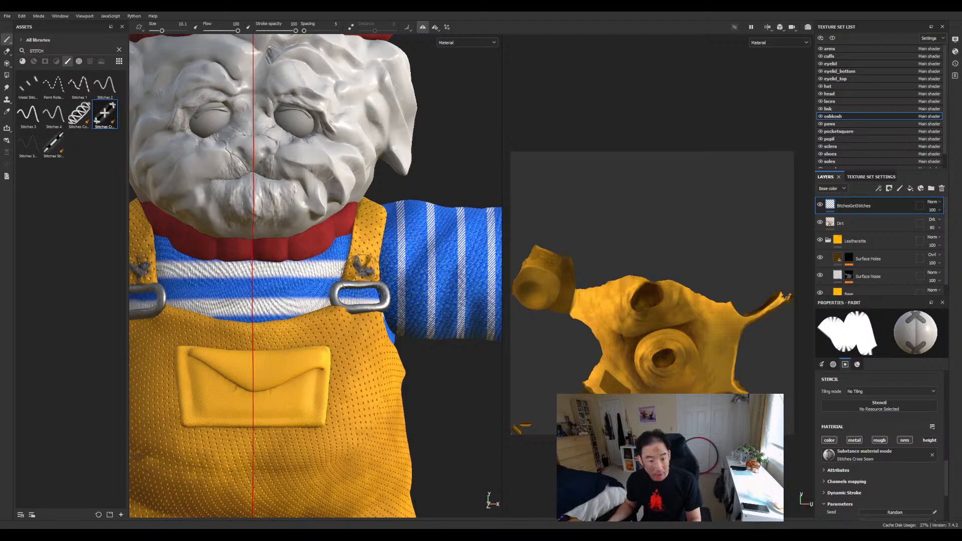
key(ctrl+z)
click(365, 261)
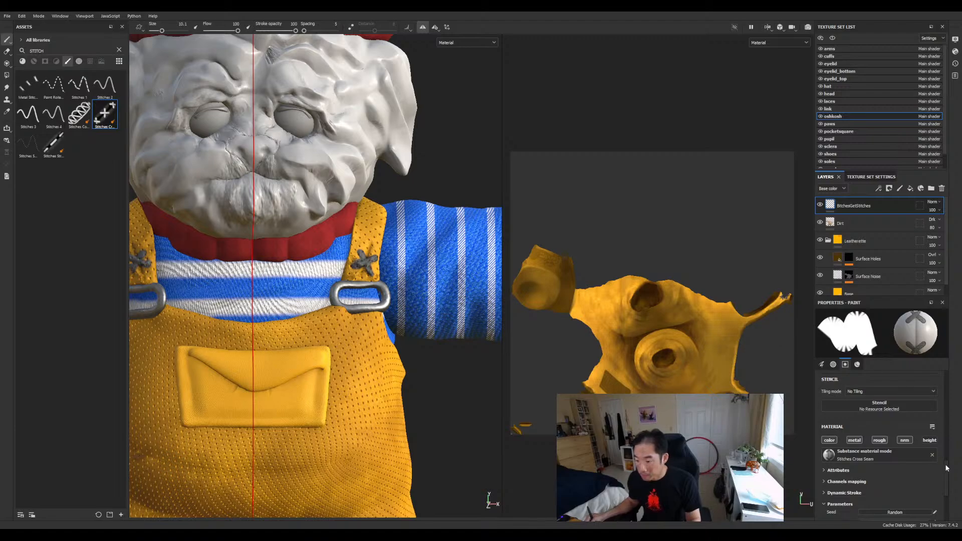
Step: Switch to the Stitches Straight brush at size 2 with Lazy Mouse distance 8, and test it down the overalls' strap
drag(946, 468, 950, 367)
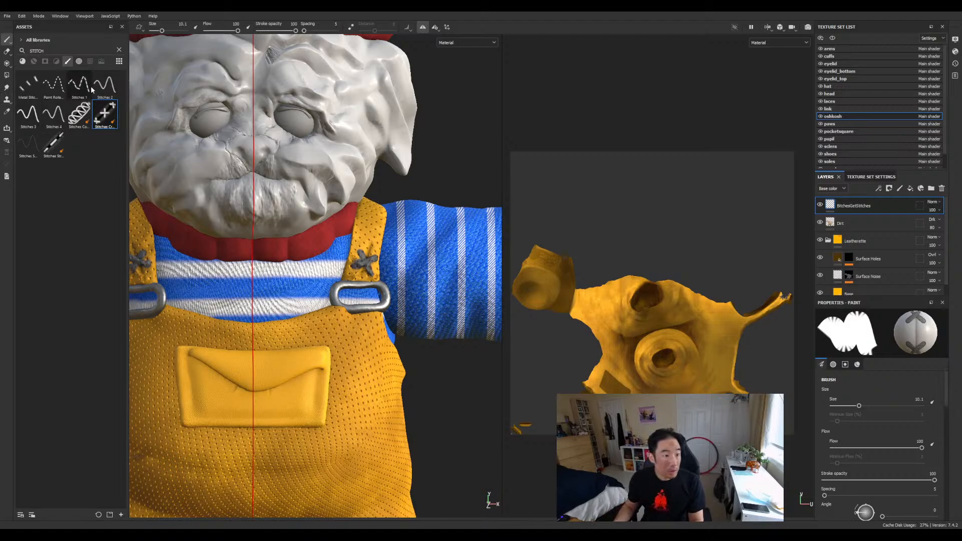
click(53, 143)
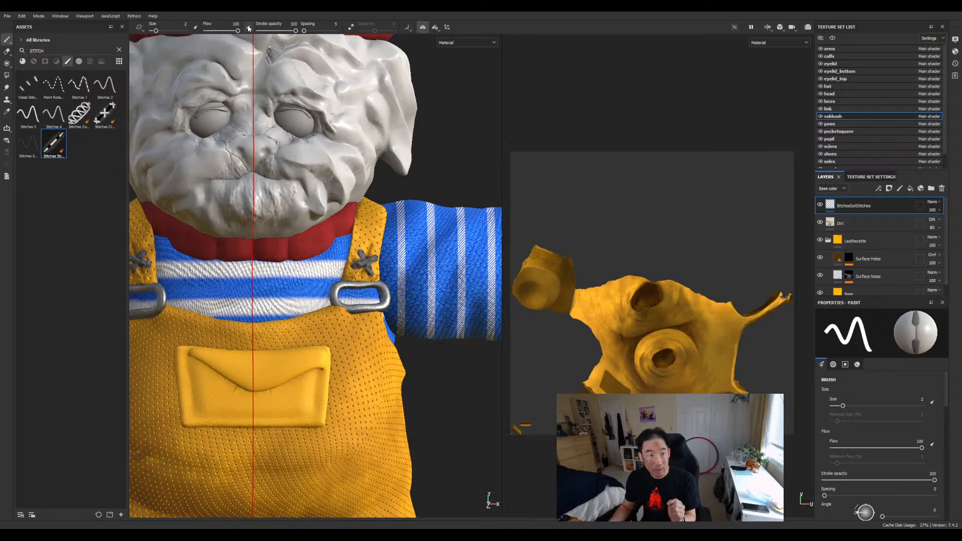
click(248, 28)
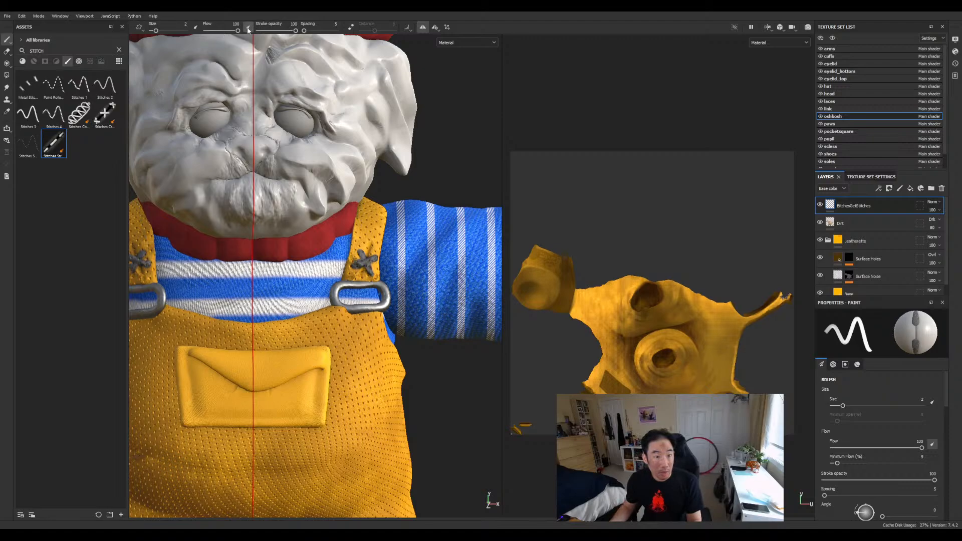
click(248, 28)
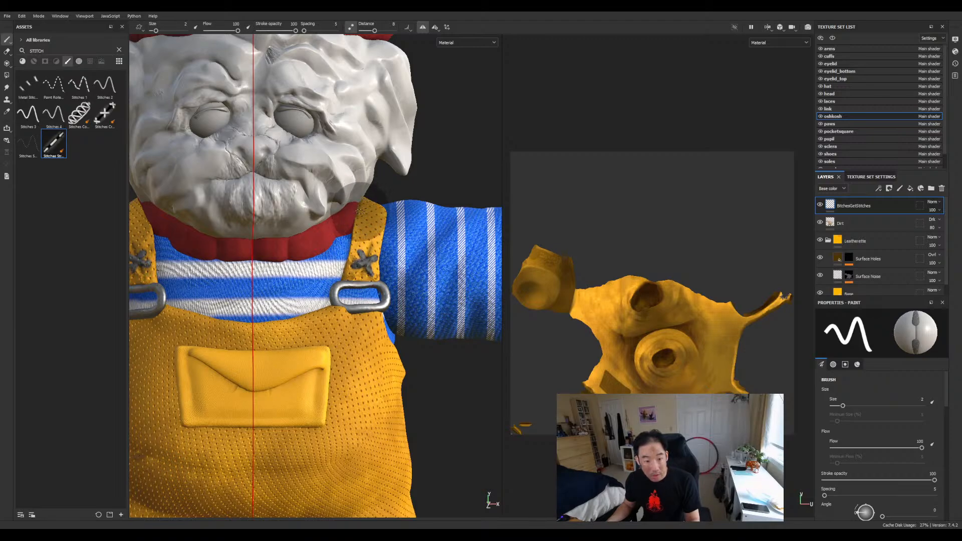
drag(356, 226, 346, 282)
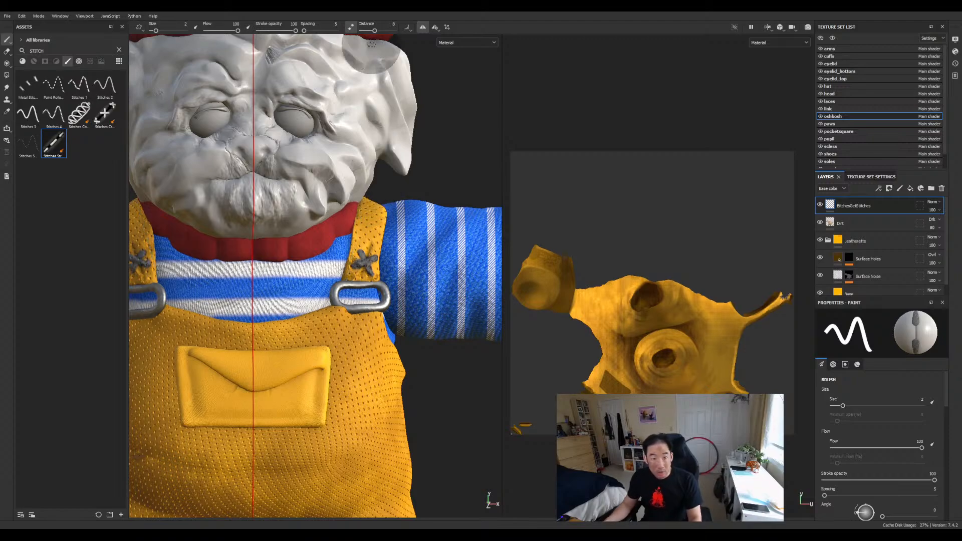
Step: Turn off symmetry and paint a straight stitch line along the top edge of the overalls' bib, from buckle to buckle
click(422, 27)
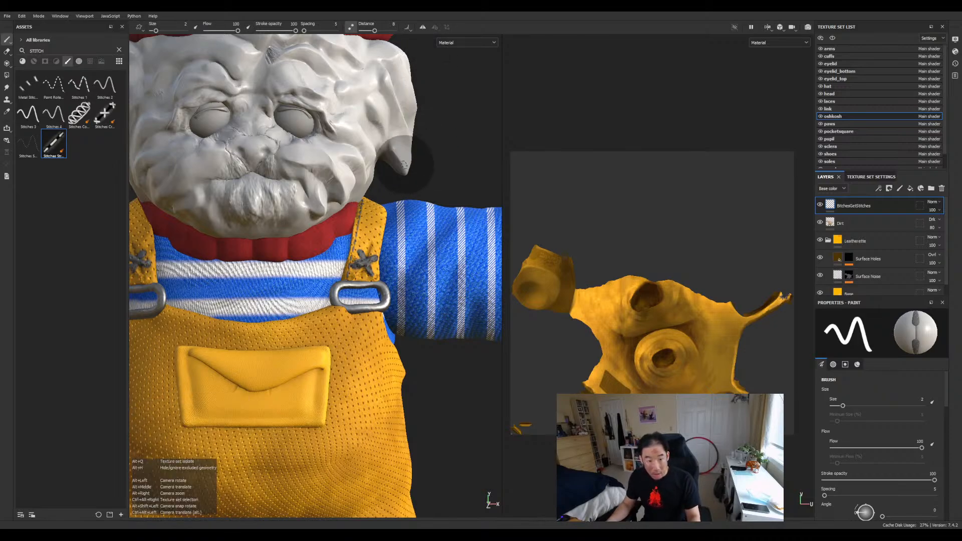
mouse_move(407, 175)
alt+mouse_down()
mouse_move(377, 193)
mouse_move(398, 191)
alt+mouse_up()
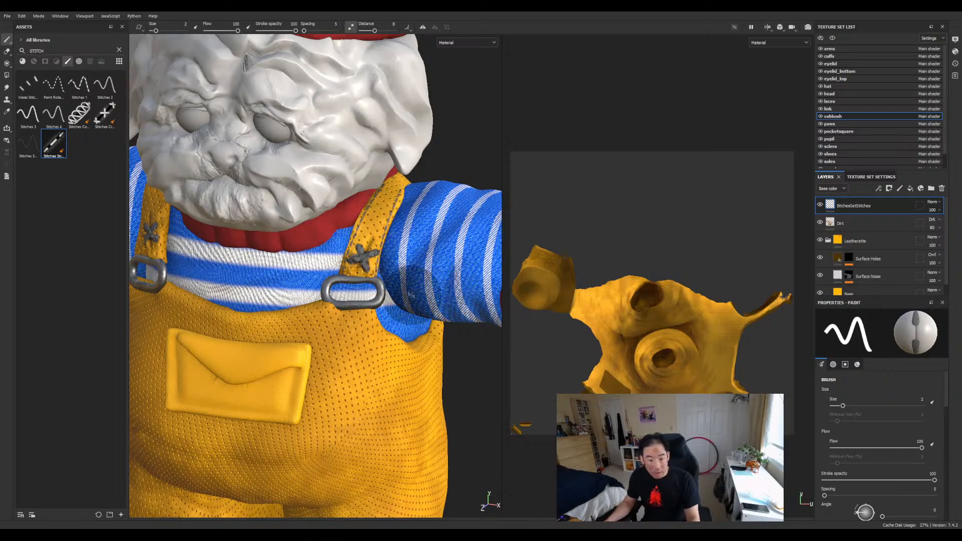
alt+drag(300, 288, 346, 259)
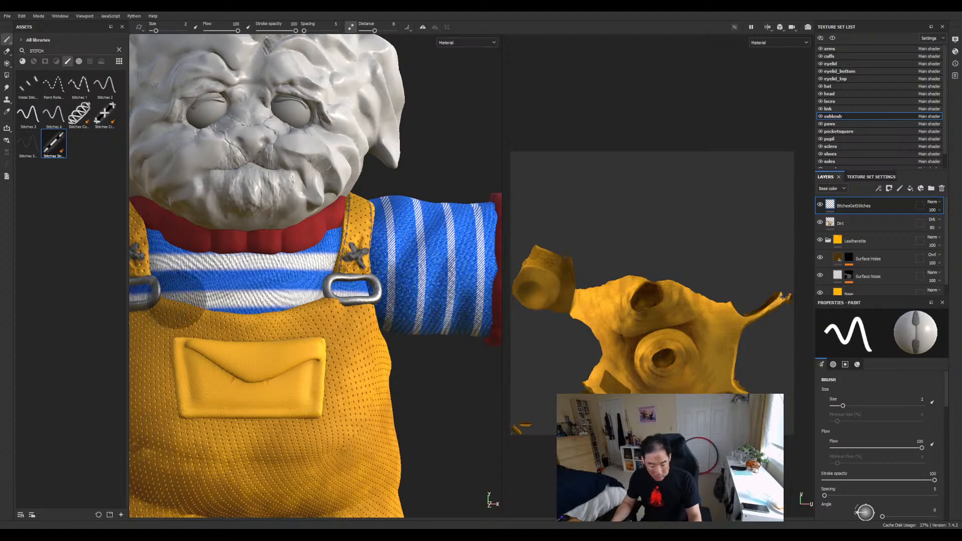
key(f)
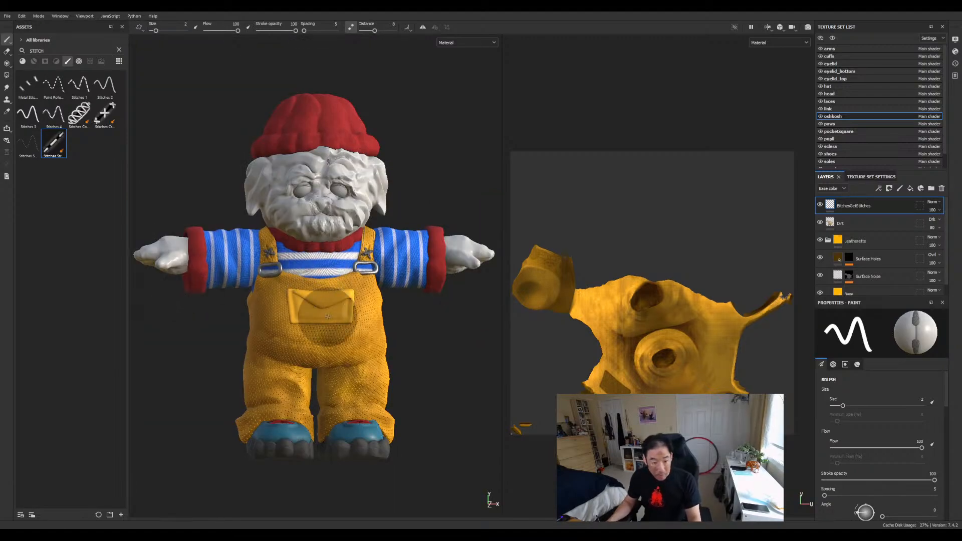
alt+drag(326, 317, 322, 302)
mouse_move(322, 302)
alt+right_down()
mouse_move(321, 276)
mouse_move(320, 441)
alt+right_up()
mouse_move(316, 275)
alt+right_down()
mouse_move(323, 453)
mouse_move(323, 436)
alt+right_up()
alt+right_drag(317, 256, 320, 335)
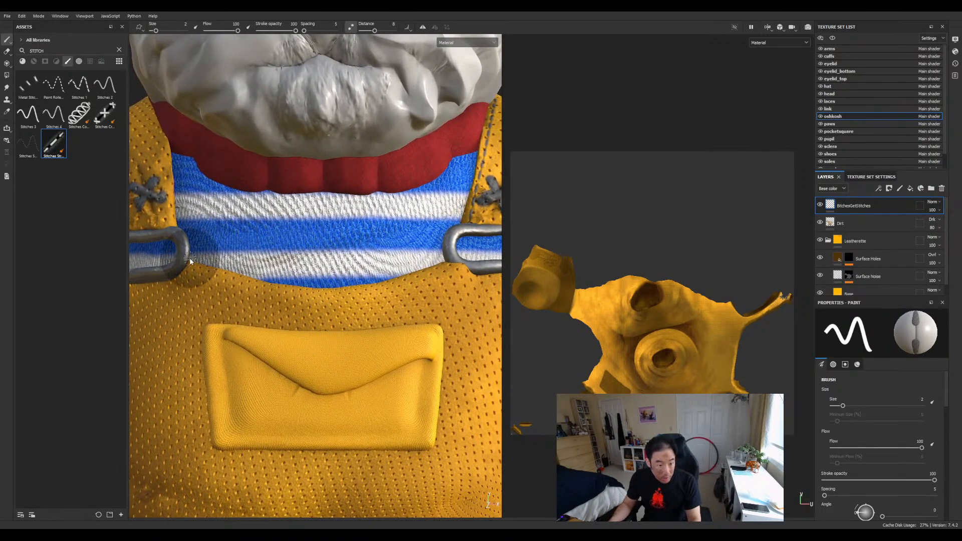
mouse_move(188, 264)
mouse_down()
mouse_move(297, 294)
mouse_move(340, 294)
mouse_move(484, 263)
mouse_up()
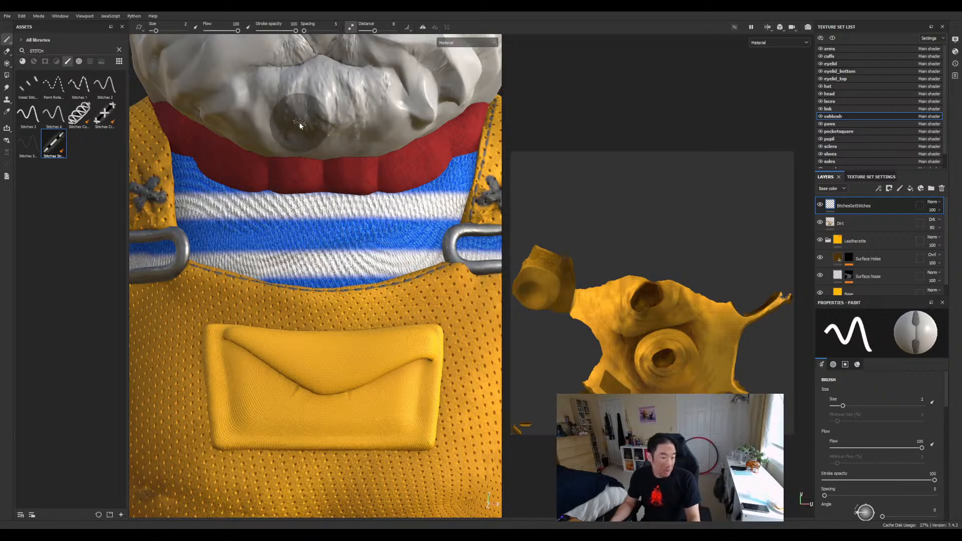
Step: Examine the bib-edge stitching and the strap crosses from several angles, both at full-figure distance and close up
mouse_move(188, 173)
alt+mouse_down()
mouse_move(200, 184)
mouse_move(187, 170)
alt+mouse_up()
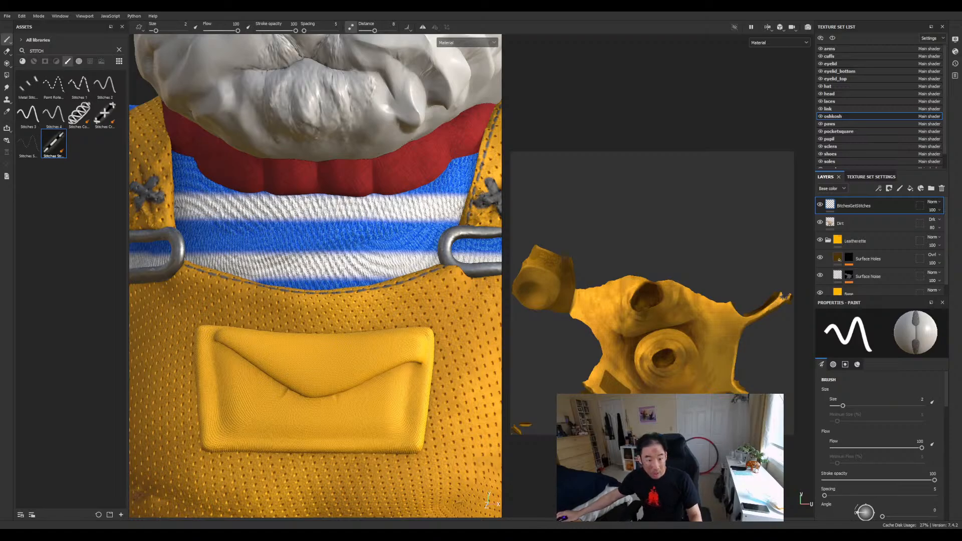
mouse_move(250, 249)
alt+mouse_down()
mouse_move(286, 262)
mouse_move(245, 230)
mouse_move(254, 231)
alt+mouse_up()
key(f)
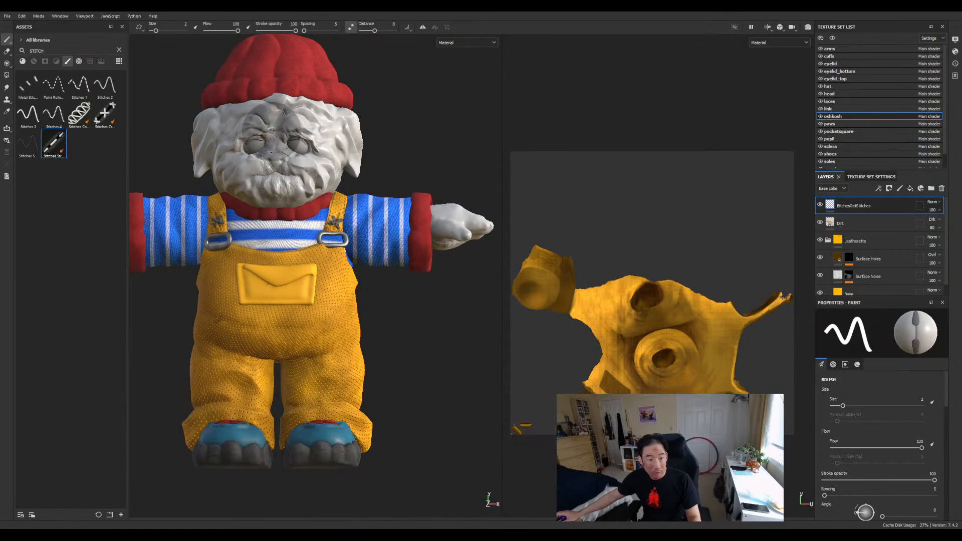
scroll(276, 75, up, 6)
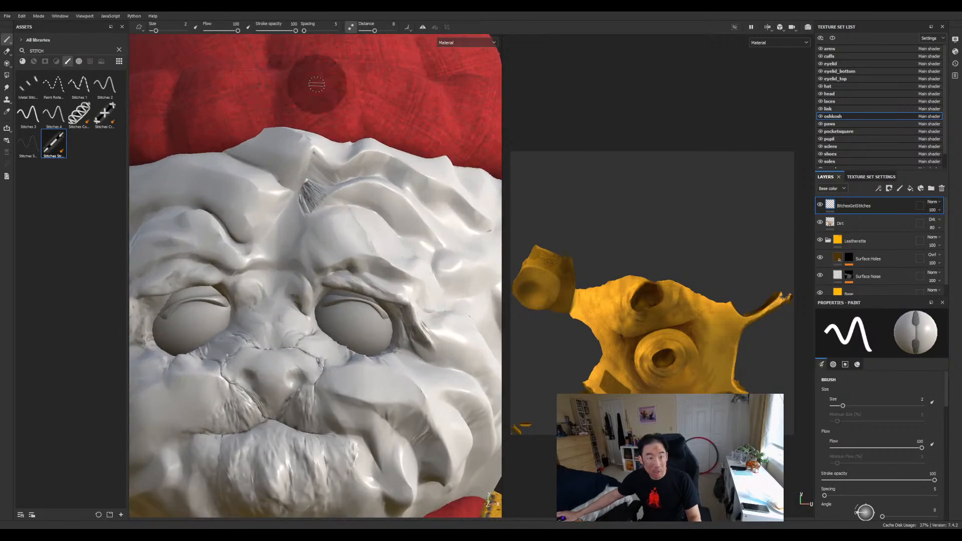
scroll(346, 98, down, 5)
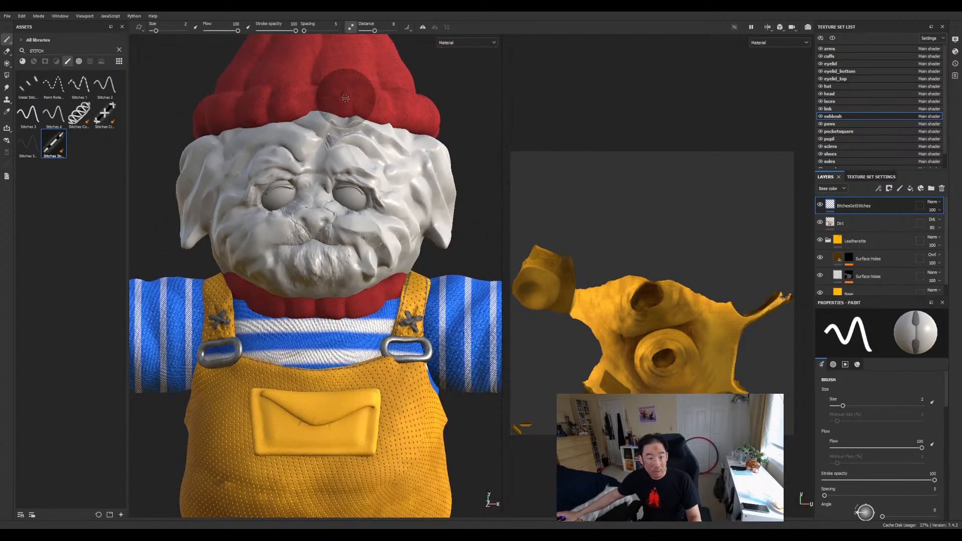
scroll(329, 80, up, 5)
scroll(326, 81, down, 5)
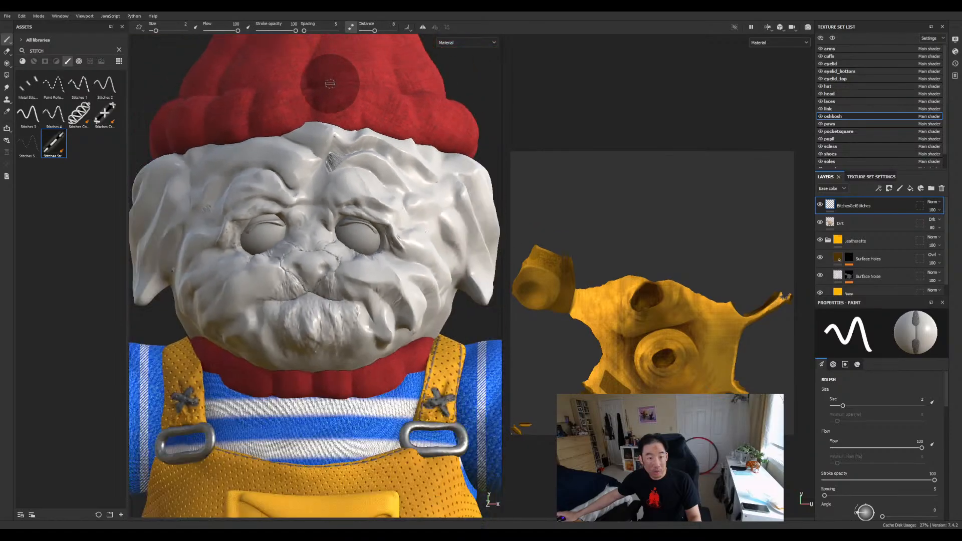
scroll(330, 84, down, 1)
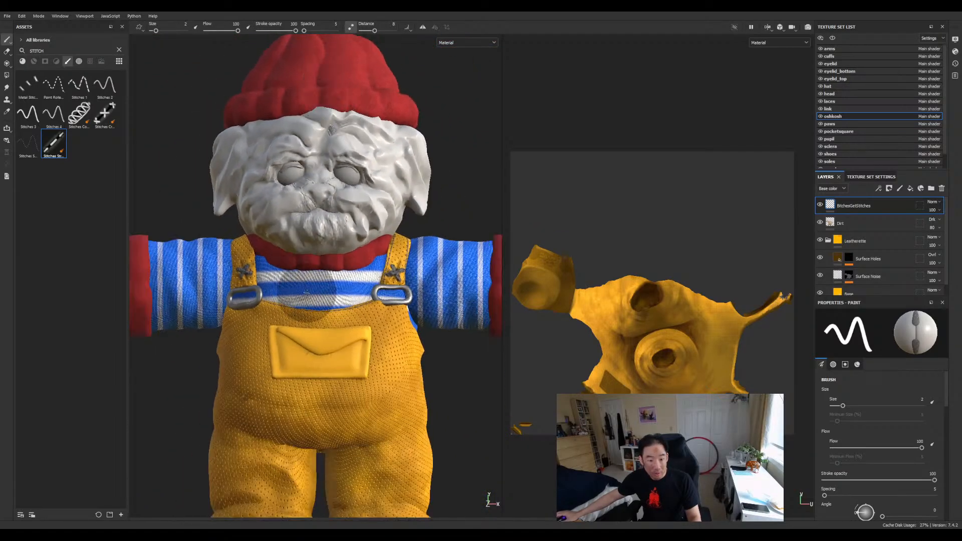
alt+drag(264, 302, 308, 303)
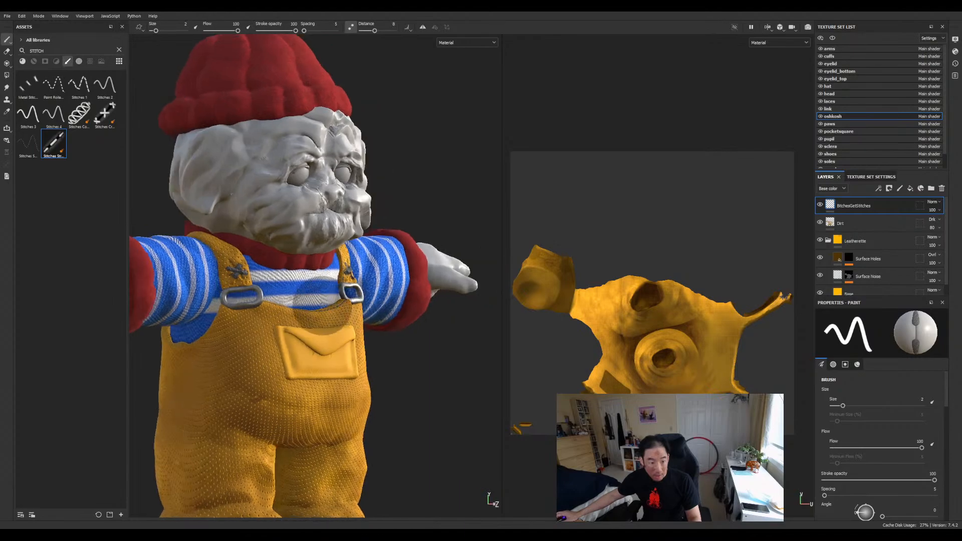
scroll(308, 303, up, 3)
scroll(309, 302, up, 2)
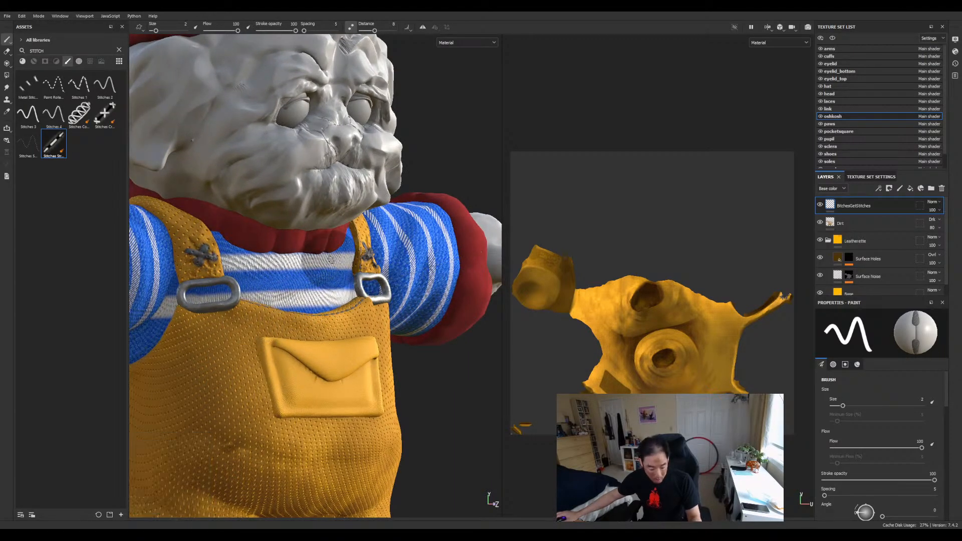
alt+drag(292, 264, 272, 273)
alt+middle_drag(272, 273, 376, 299)
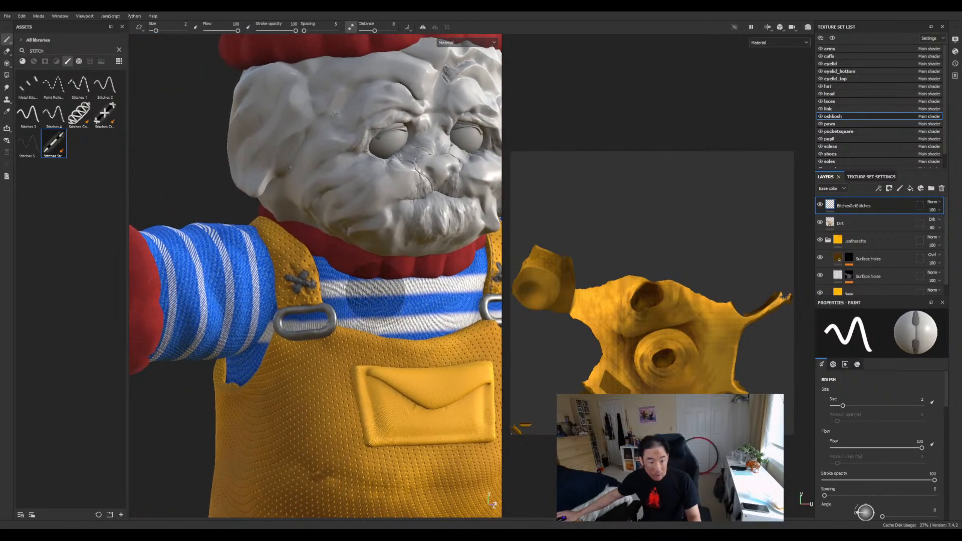
alt+drag(376, 299, 299, 287)
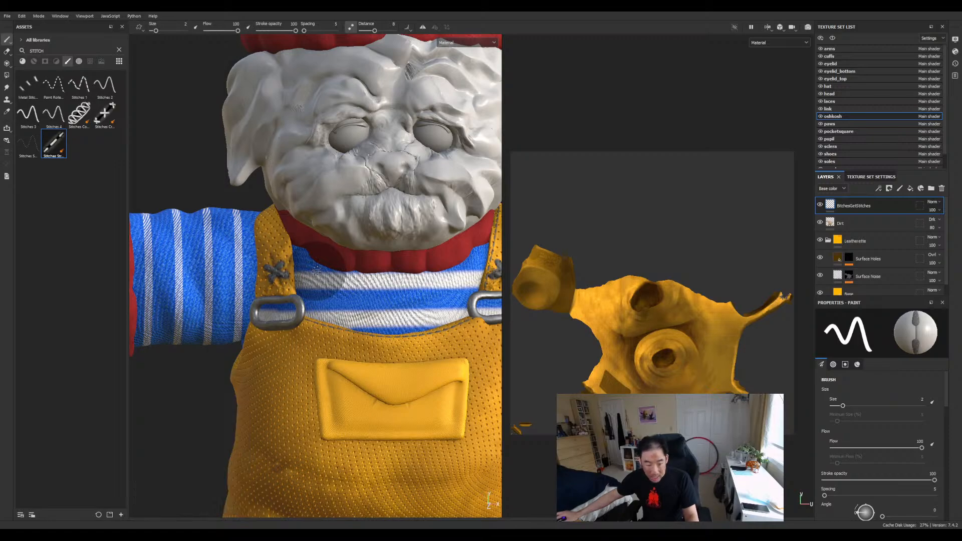
scroll(316, 271, up, 5)
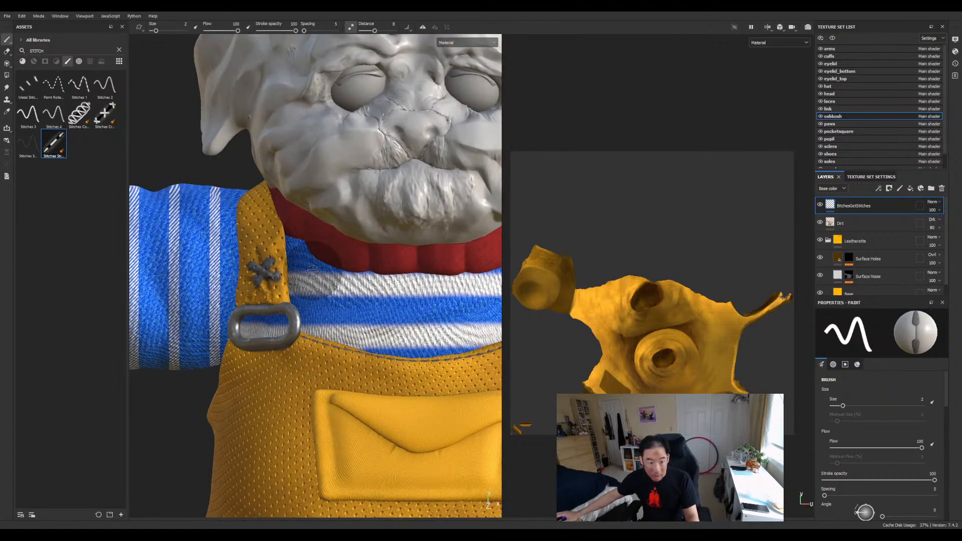
Step: Paint a straight stitch line down the inner edge of the overalls' strap on the character's right side, ending at the buckle
alt+drag(311, 271, 317, 263)
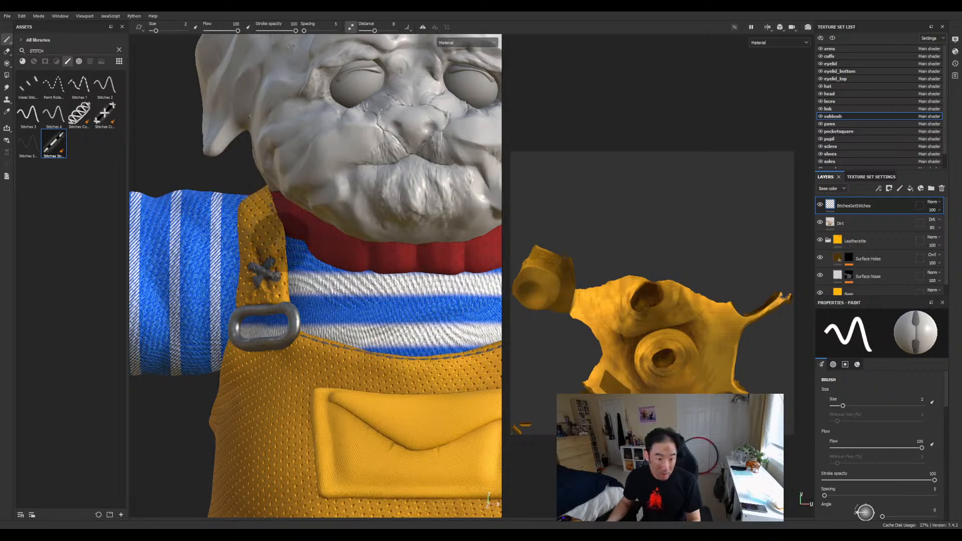
drag(275, 229, 284, 317)
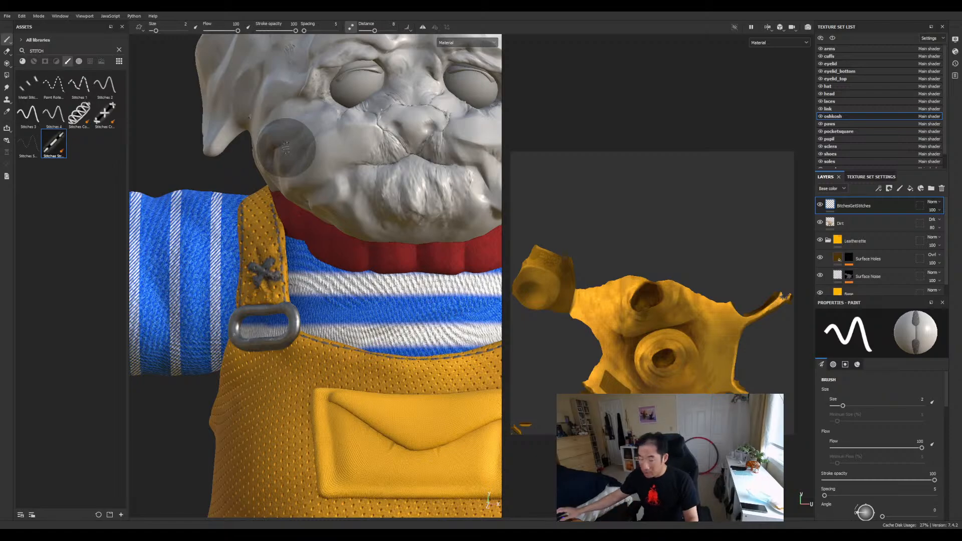
scroll(266, 202, down, 5)
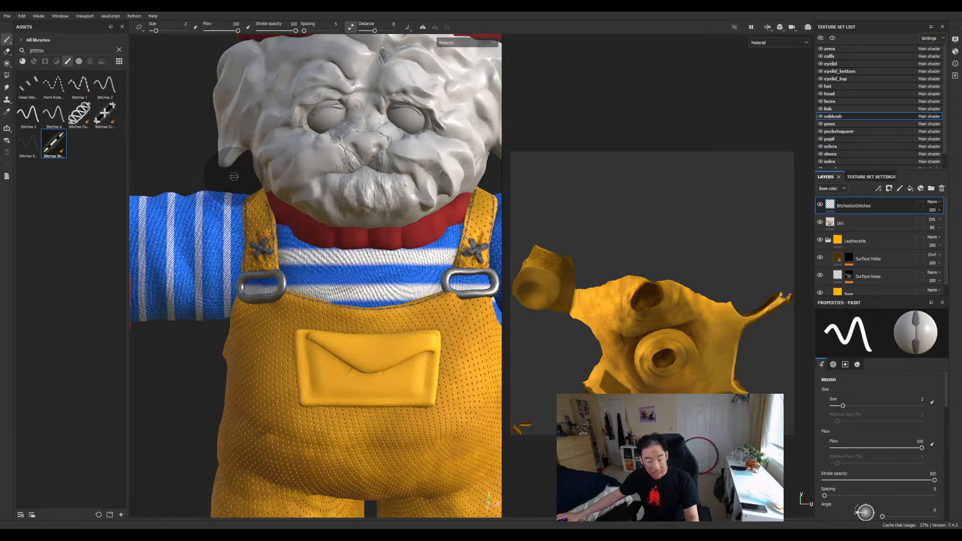
Step: Paint a straight stitch line along the overalls' armhole on the character's right side, from the back strap under the arm to the front
mouse_move(229, 177)
alt+mouse_down()
mouse_move(369, 157)
mouse_move(365, 175)
alt+mouse_up()
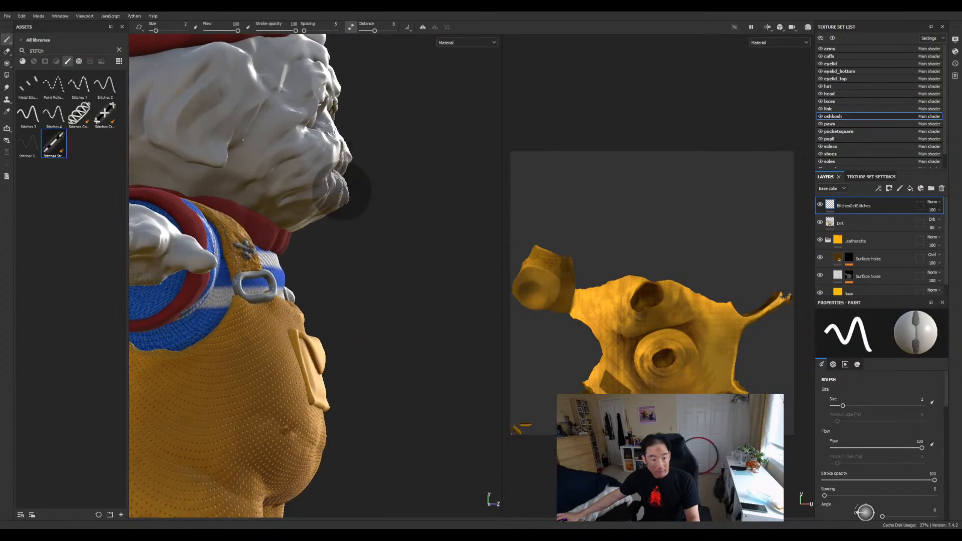
mouse_move(343, 243)
alt+middle_down()
mouse_move(384, 262)
mouse_move(424, 259)
alt+middle_up()
mouse_move(423, 258)
alt+mouse_down()
mouse_move(425, 236)
mouse_move(455, 239)
mouse_move(426, 259)
alt+mouse_up()
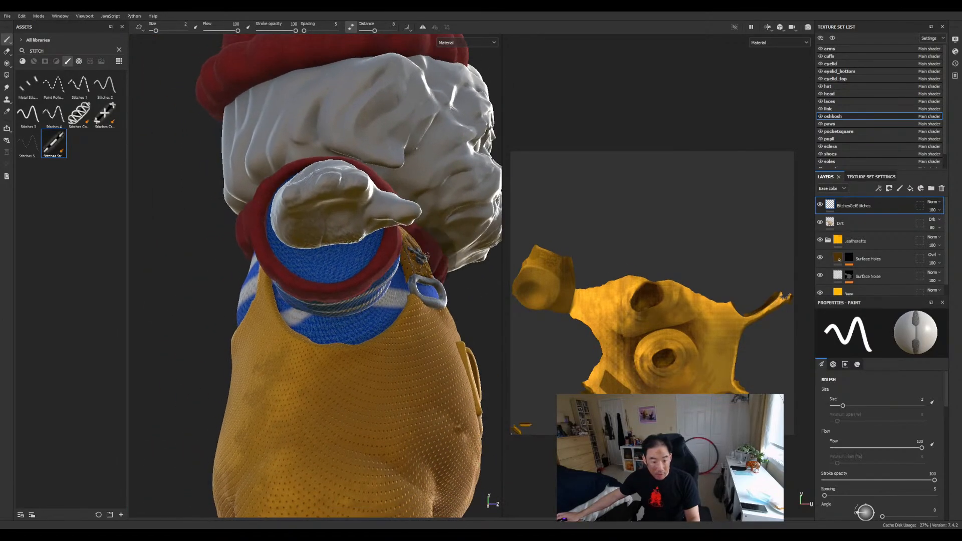
scroll(419, 276, up, 2)
alt+drag(383, 292, 394, 291)
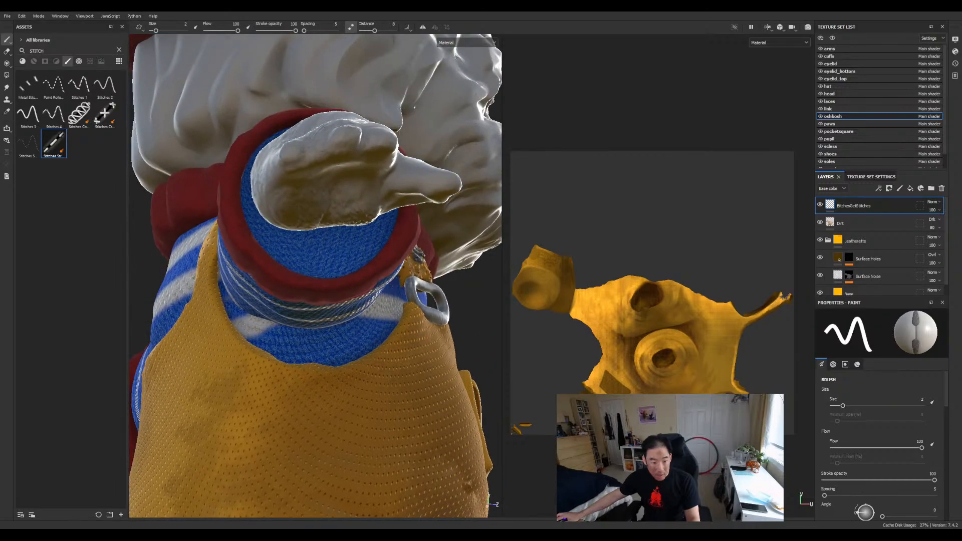
scroll(394, 291, up, 2)
scroll(395, 290, down, 1)
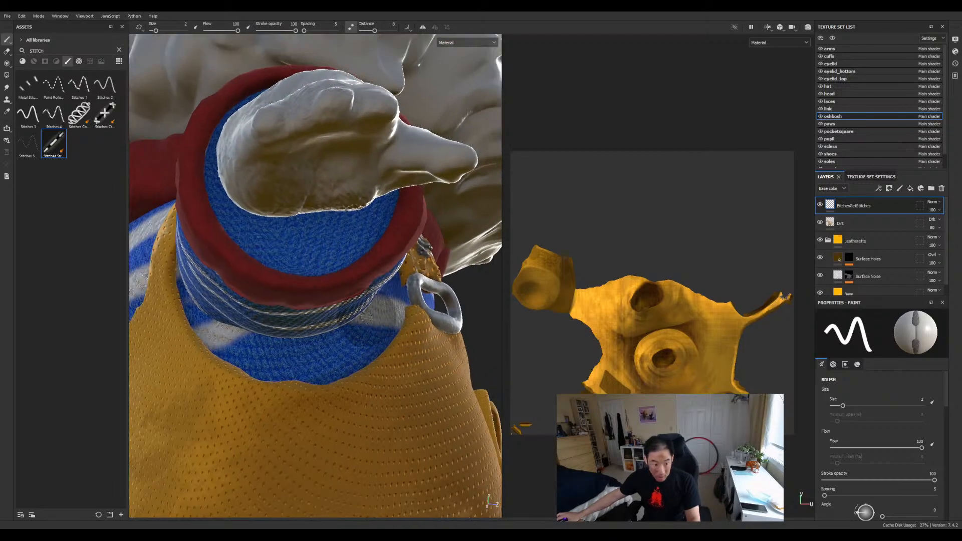
alt+middle_drag(363, 318, 429, 283)
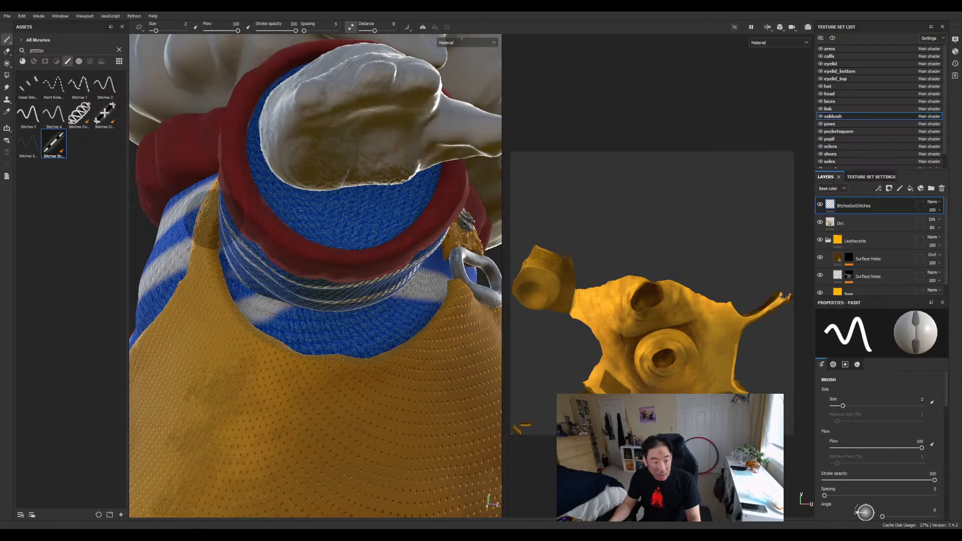
mouse_move(211, 236)
mouse_down()
mouse_move(216, 298)
mouse_move(253, 340)
mouse_move(303, 360)
mouse_move(401, 357)
mouse_move(446, 306)
mouse_up()
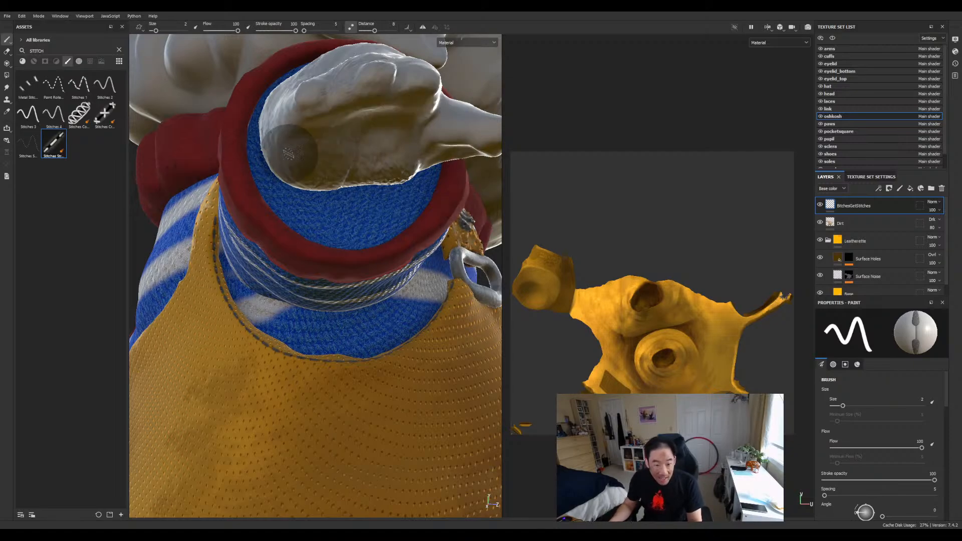
Step: Examine the right armhole's stitching from several angles close up, and then the whole figure from the front
key(alt)
mouse_move(293, 205)
alt+mouse_down()
mouse_move(302, 251)
mouse_move(310, 228)
alt+mouse_up()
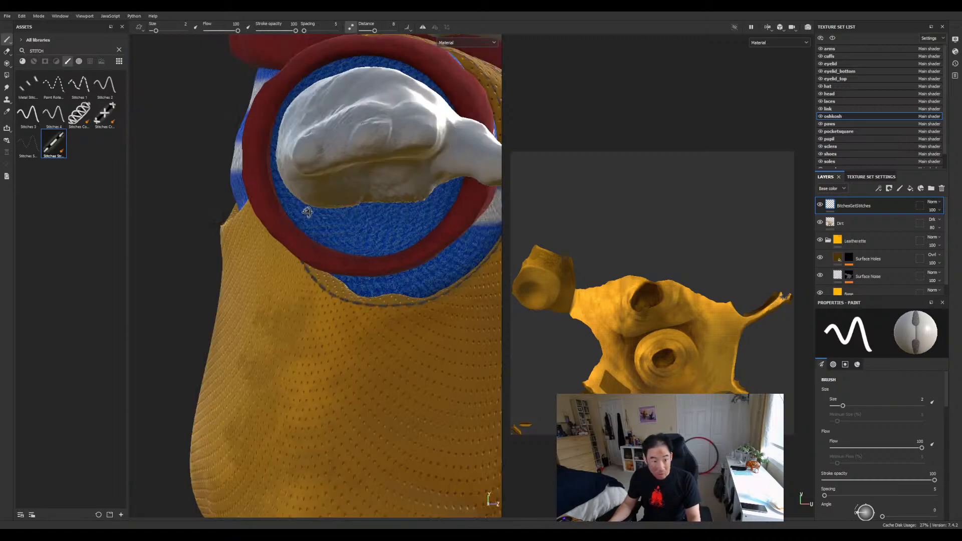
mouse_move(360, 204)
alt+mouse_down()
mouse_move(365, 194)
mouse_move(343, 200)
alt+mouse_up()
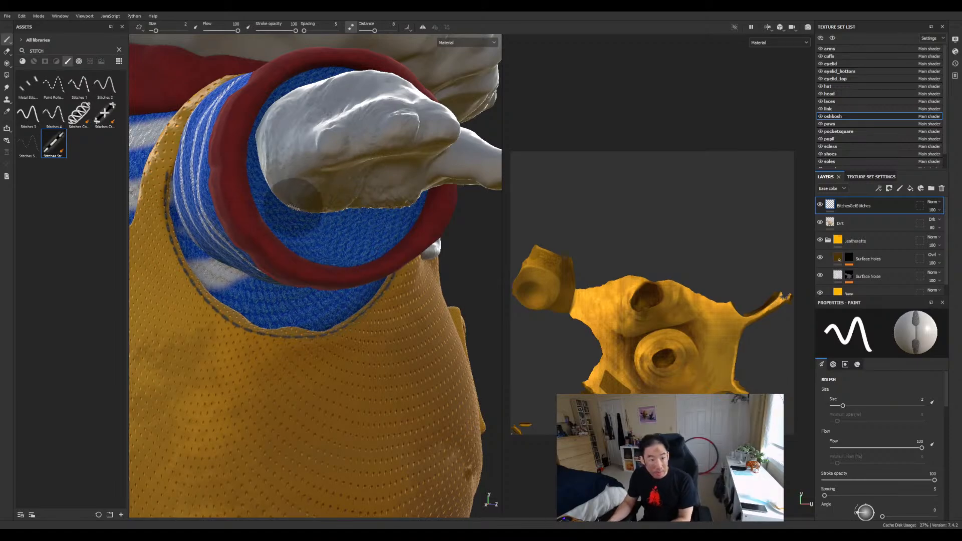
mouse_move(295, 195)
alt+mouse_down()
mouse_move(273, 201)
mouse_move(300, 188)
alt+mouse_up()
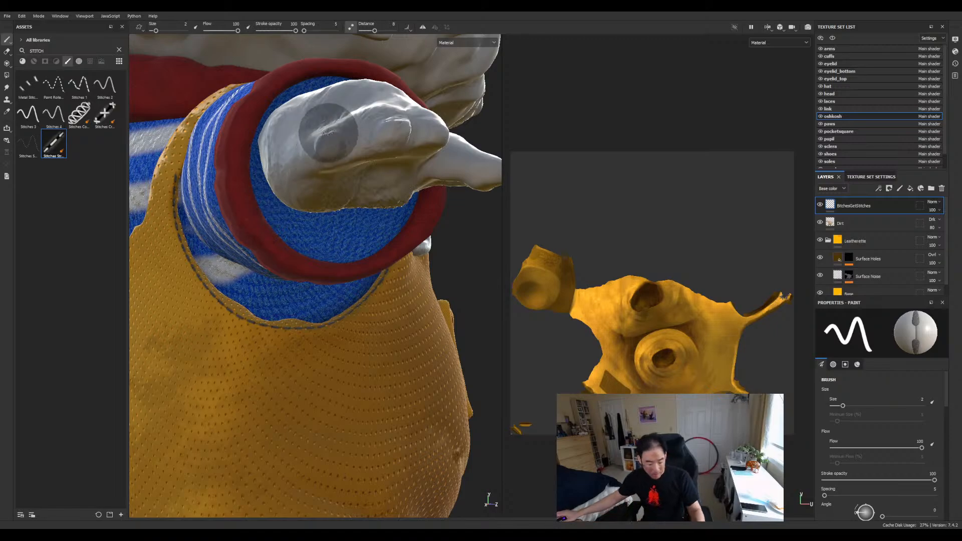
alt+middle_drag(274, 204, 286, 290)
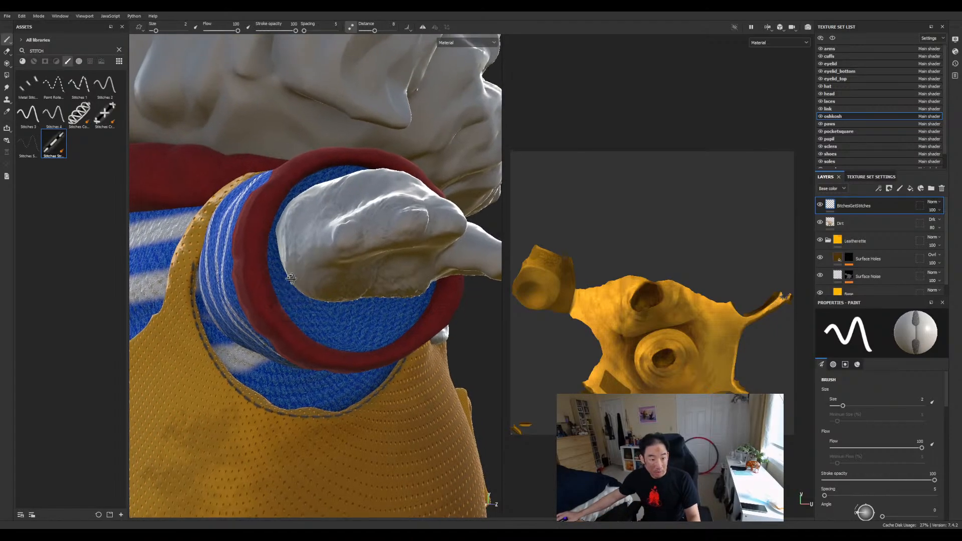
mouse_move(289, 289)
alt+mouse_down()
mouse_move(292, 324)
mouse_move(297, 288)
alt+mouse_up()
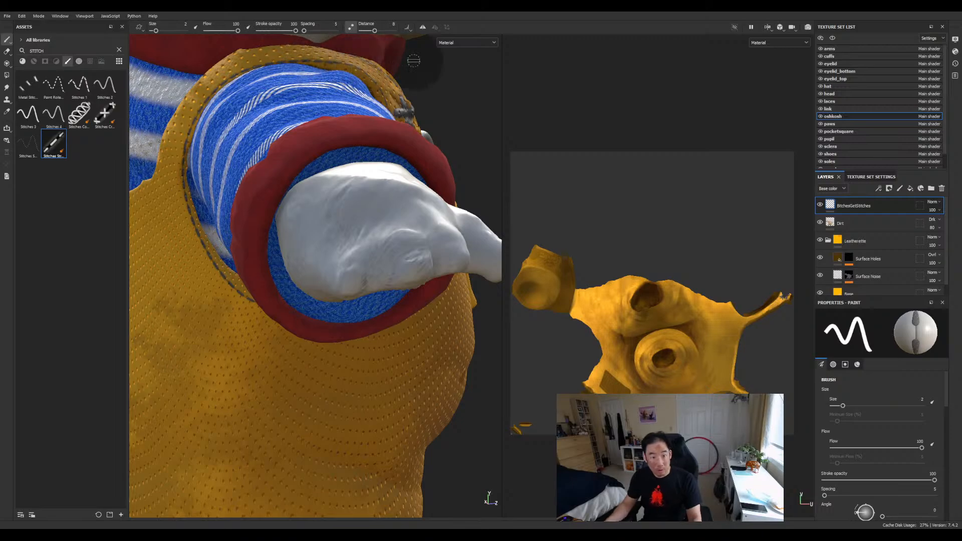
mouse_move(401, 135)
alt+mouse_down()
mouse_move(386, 175)
mouse_move(312, 162)
mouse_move(330, 168)
mouse_move(294, 142)
mouse_move(266, 181)
mouse_move(360, 200)
mouse_move(350, 205)
mouse_move(382, 228)
mouse_move(323, 219)
alt+mouse_up()
key(f)
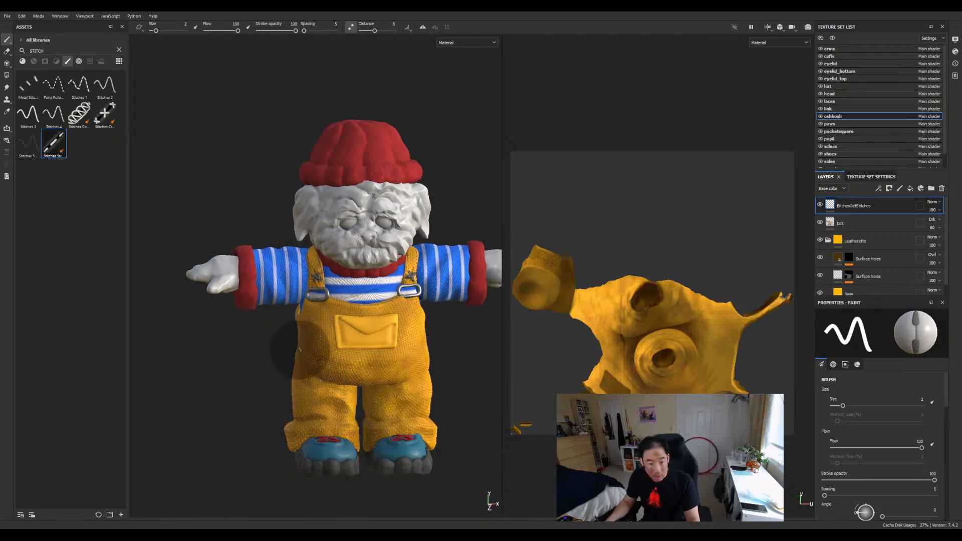
Step: Paint a straight stitch line along the armhole on the character's left side, from below the front buckle to under the arm
alt+drag(321, 321, 395, 294)
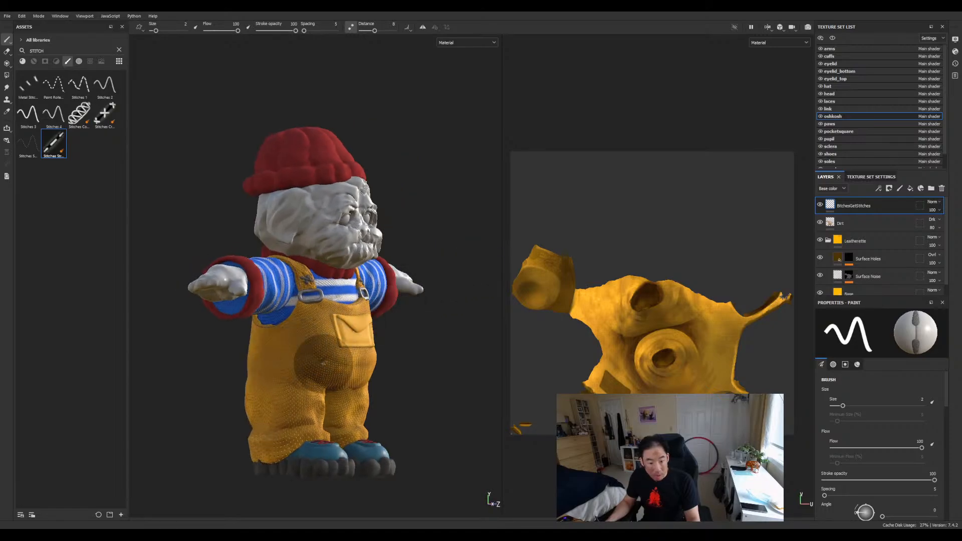
alt+drag(340, 348, 375, 323)
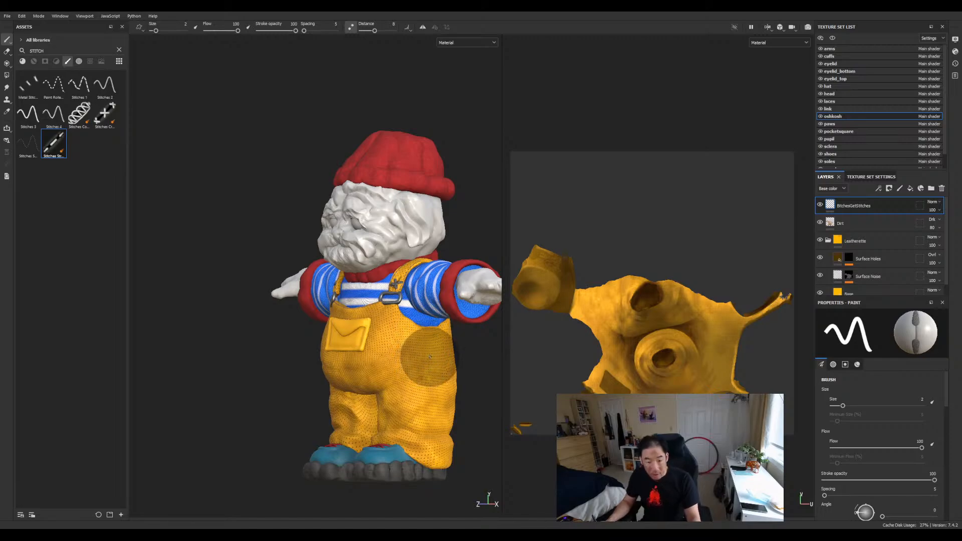
key(alt)
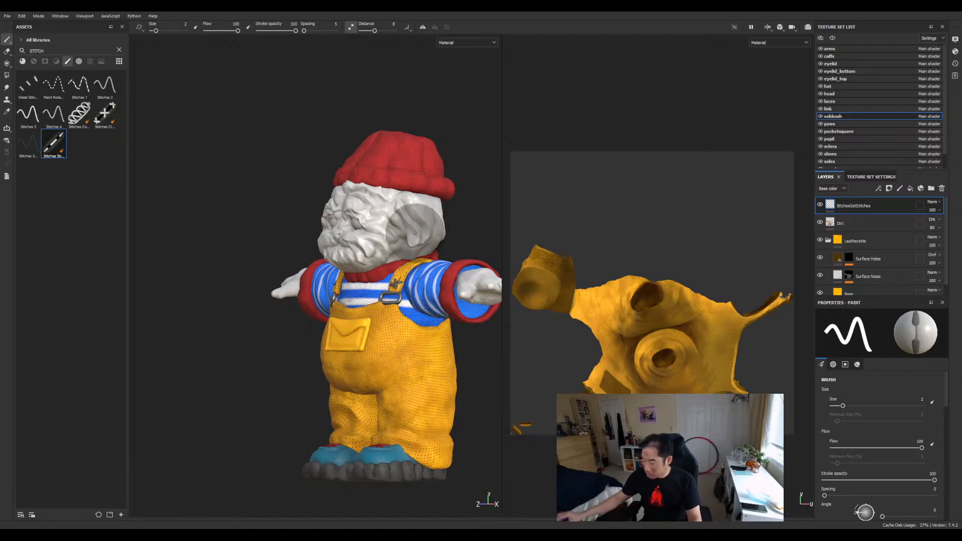
scroll(411, 323, up, 6)
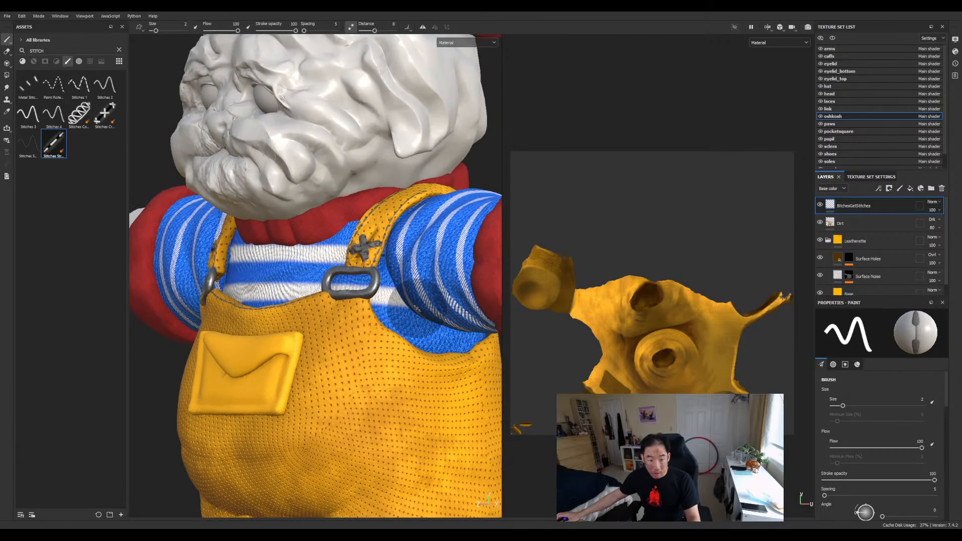
alt+drag(413, 328, 329, 266)
scroll(374, 301, up, 2)
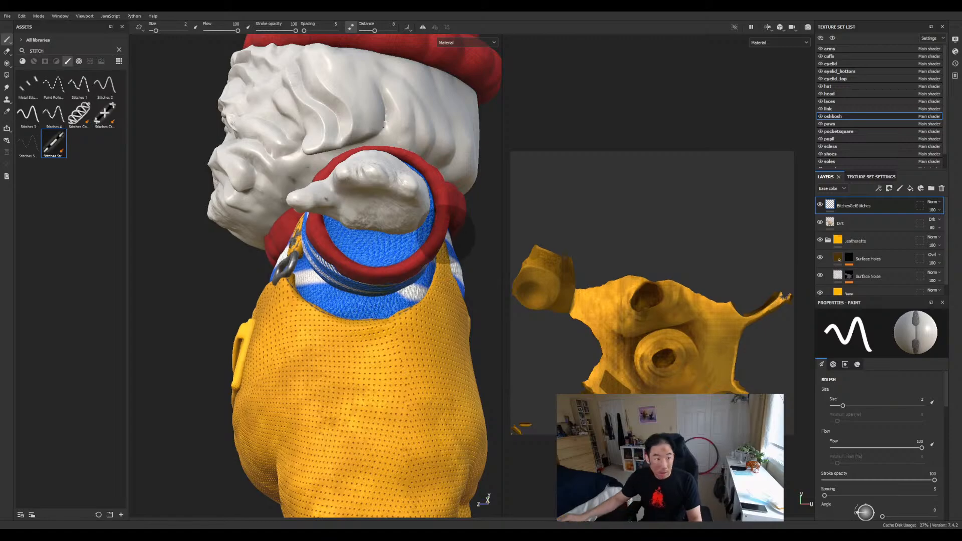
alt+drag(466, 255, 468, 288)
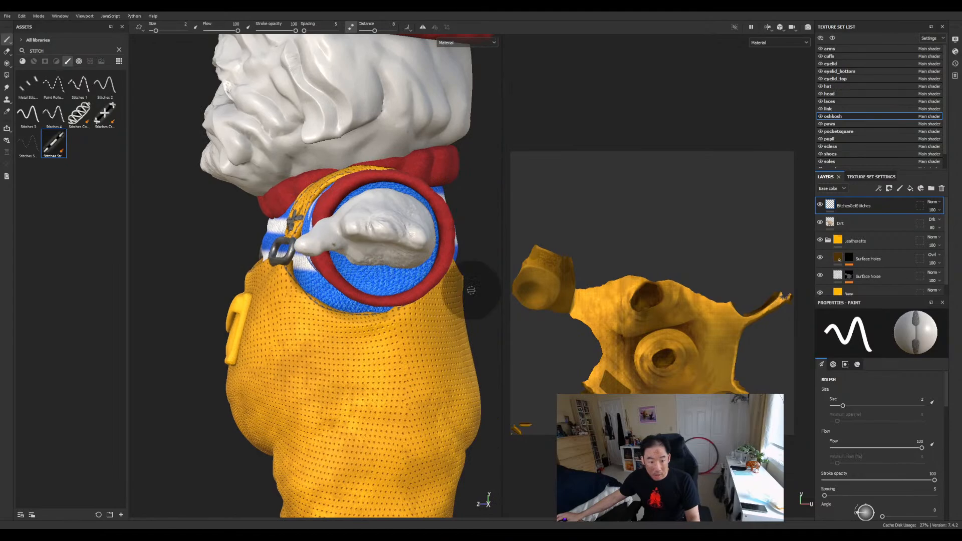
scroll(401, 316, up, 2)
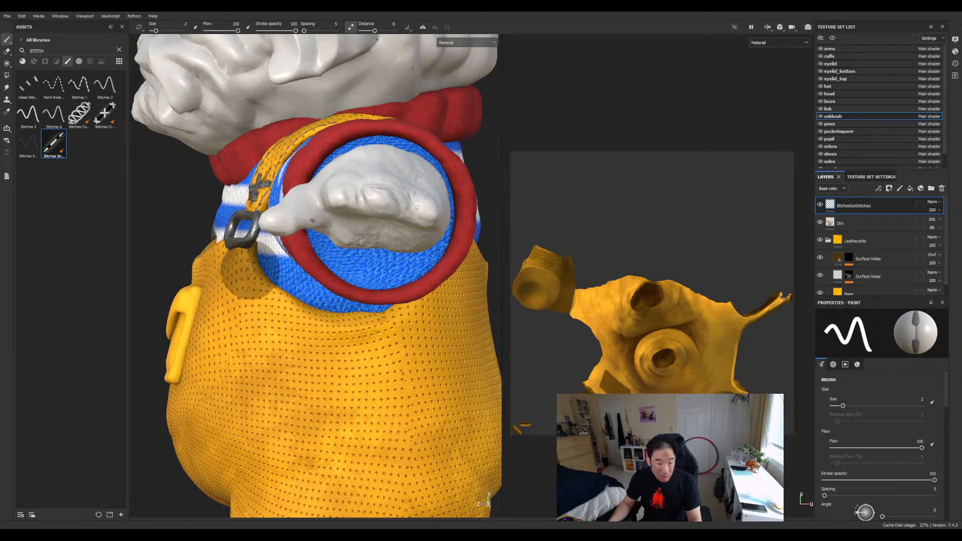
mouse_move(266, 294)
mouse_down()
mouse_move(320, 320)
mouse_move(372, 325)
mouse_up()
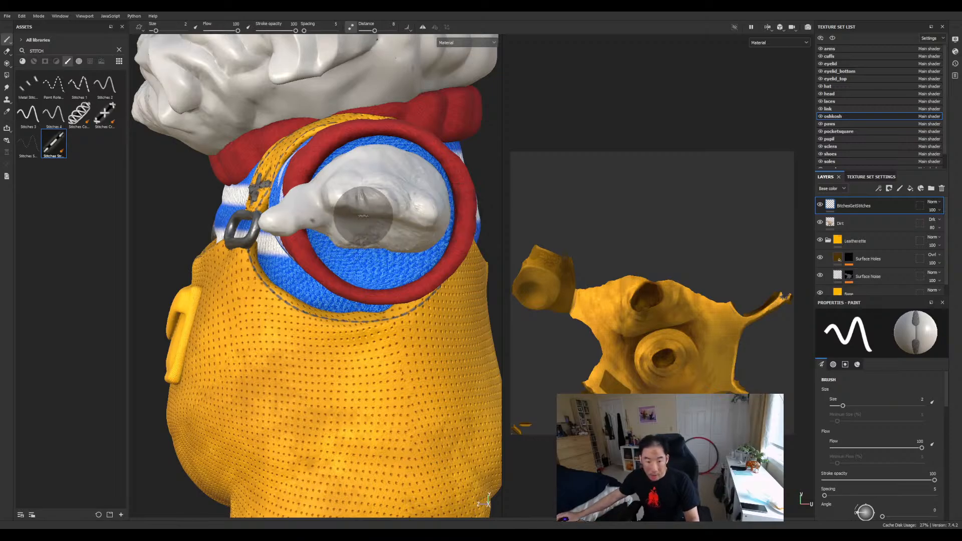
Step: Continue the left armhole's straight stitch line around the back and up the edge of the rear strap
alt+drag(443, 278, 406, 278)
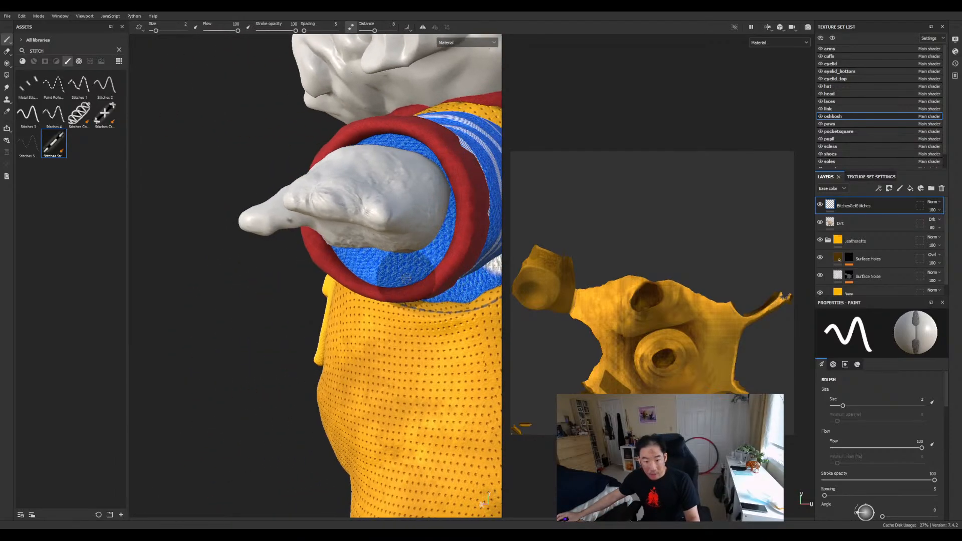
alt+middle_drag(406, 278, 236, 272)
scroll(248, 273, down, 1)
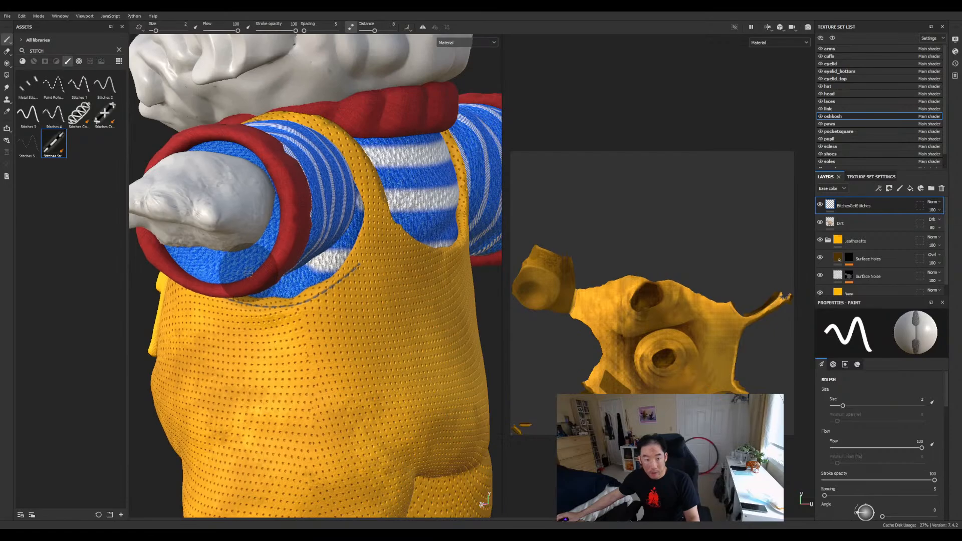
scroll(281, 265, up, 2)
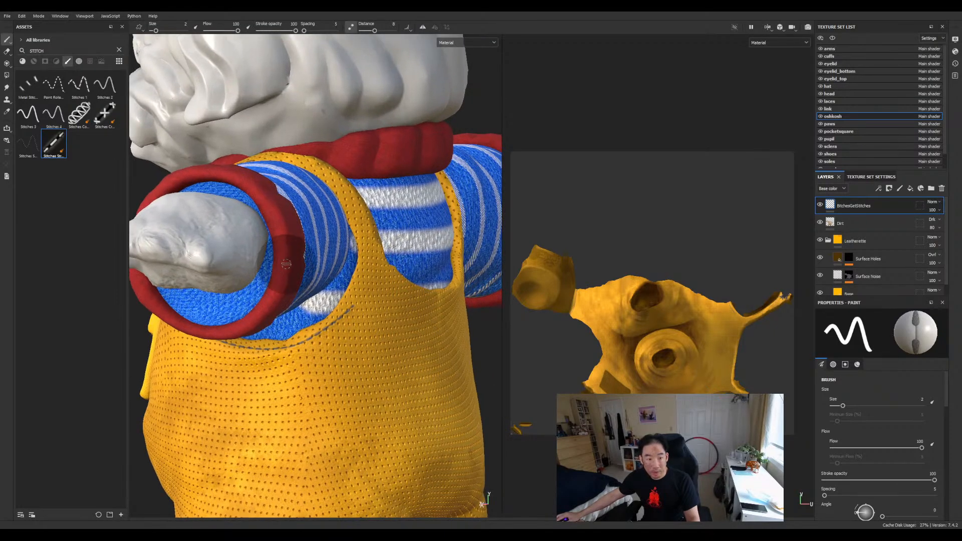
alt+drag(286, 263, 287, 273)
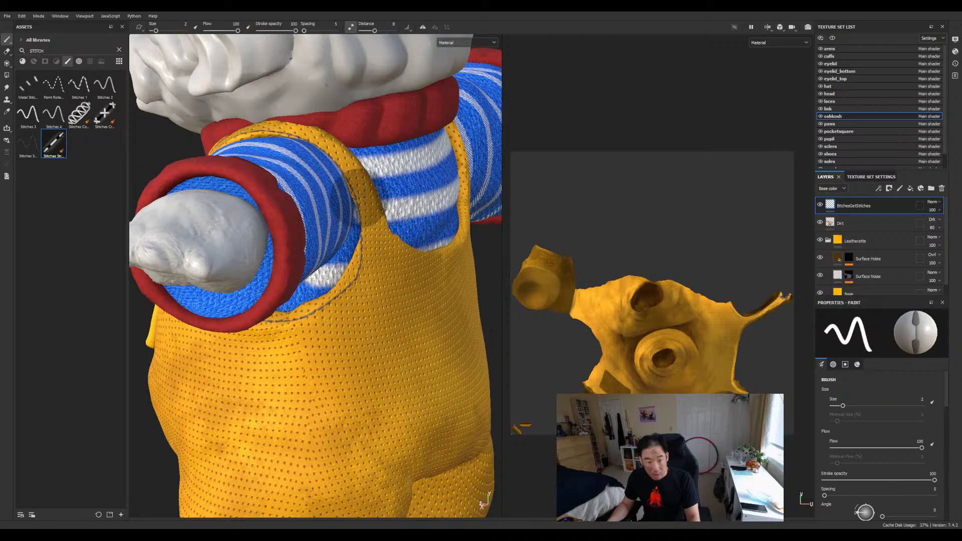
mouse_move(326, 151)
alt+mouse_down()
mouse_move(369, 200)
mouse_move(305, 210)
mouse_move(353, 188)
mouse_move(333, 165)
mouse_move(375, 150)
alt+mouse_up()
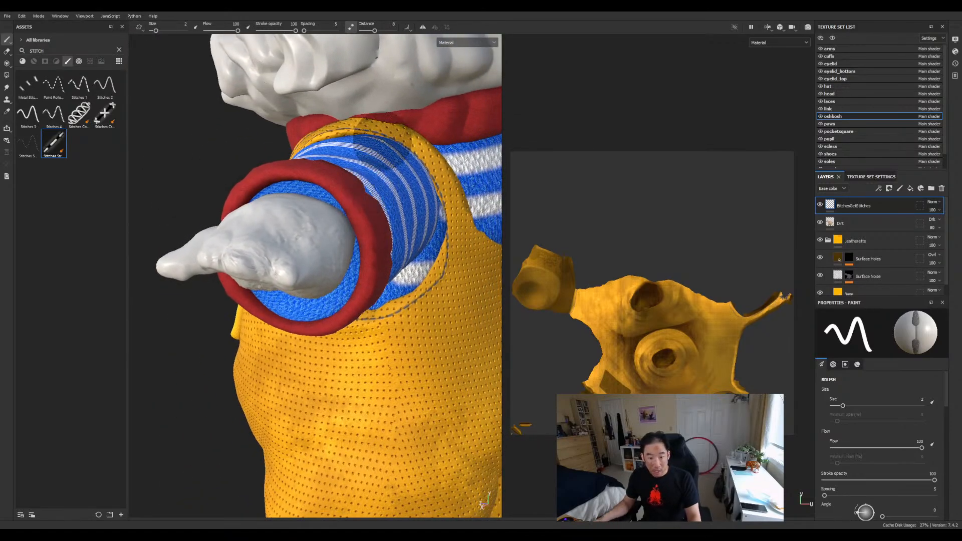
key(e)
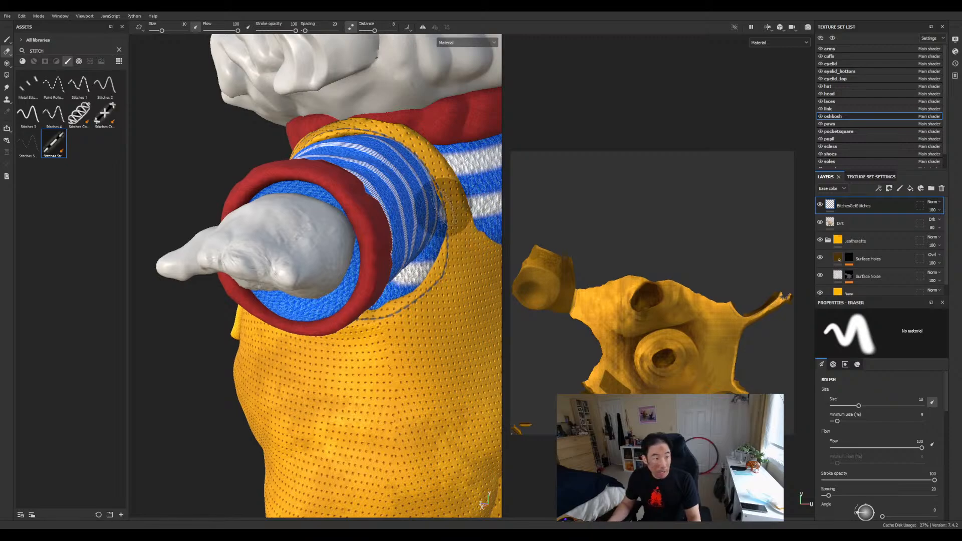
key(1)
click(7, 50)
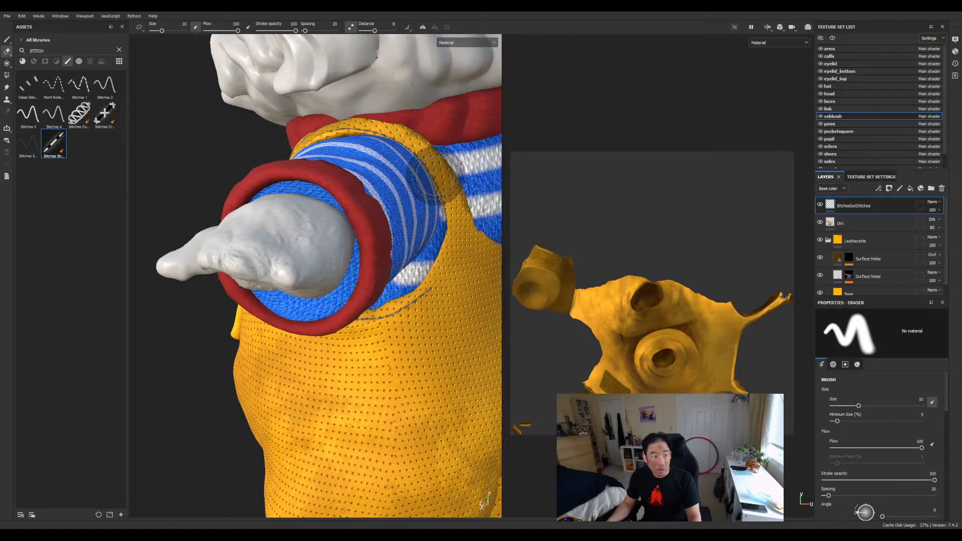
click(6, 40)
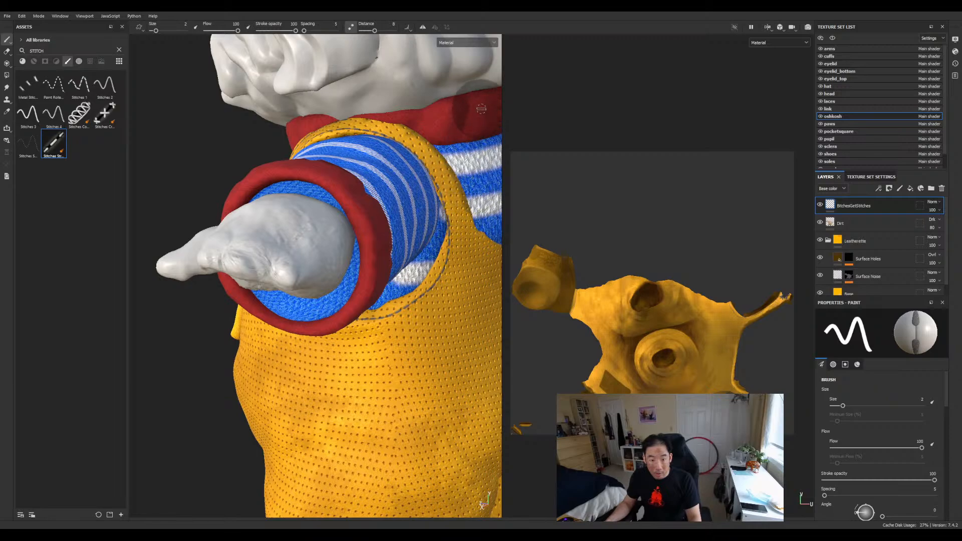
Step: Paint a straight stitch line across the front of the trouser leg above the hem on the character's left side
key(f)
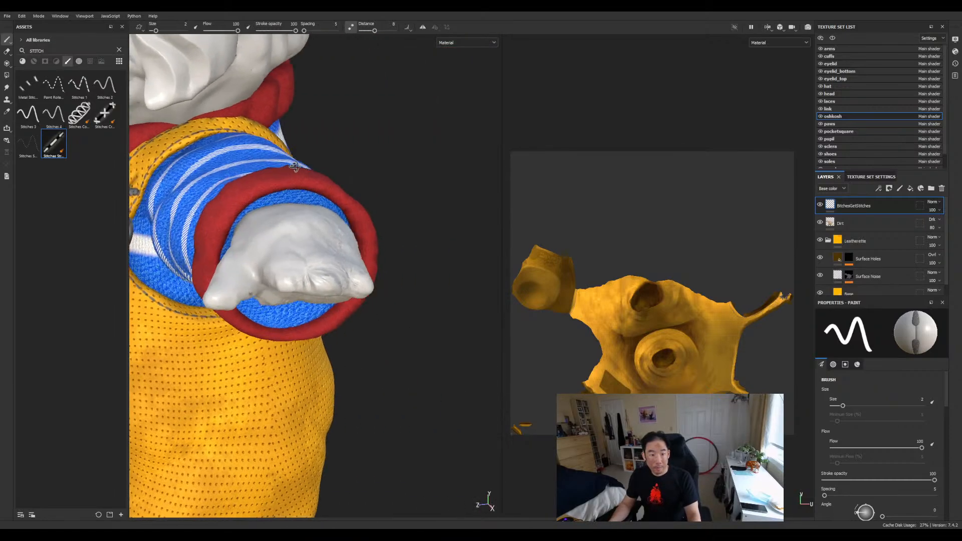
mouse_move(324, 187)
alt+mouse_down()
mouse_move(359, 195)
mouse_move(357, 381)
alt+mouse_up()
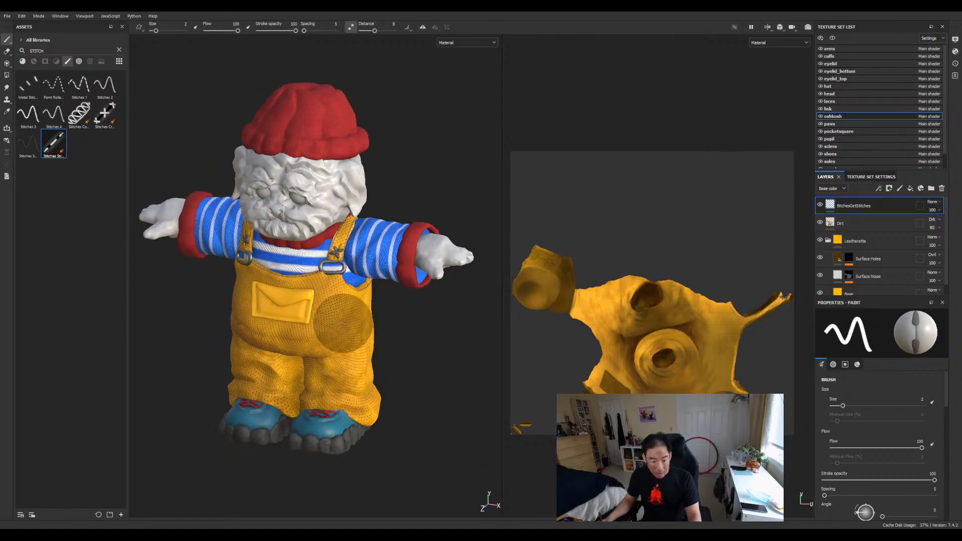
scroll(395, 491, up, 5)
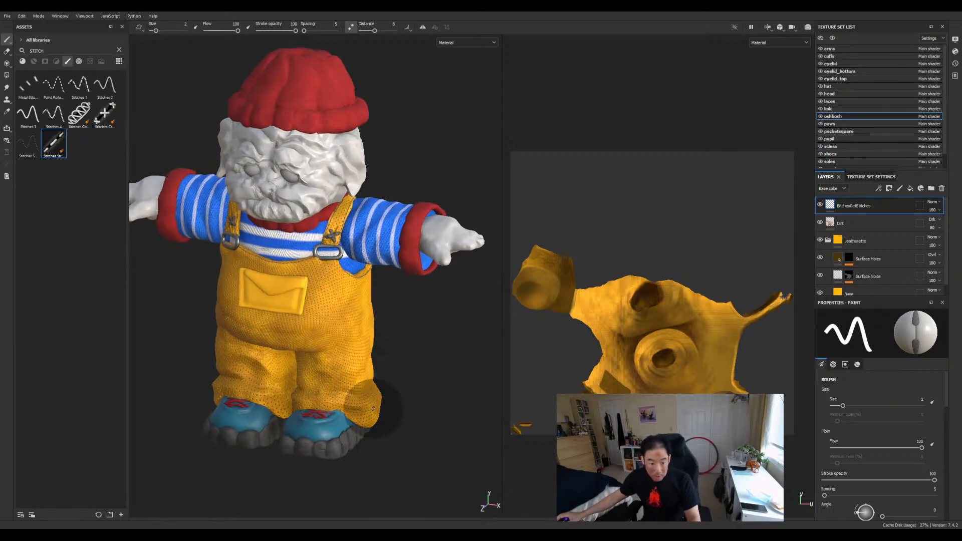
scroll(350, 406, up, 3)
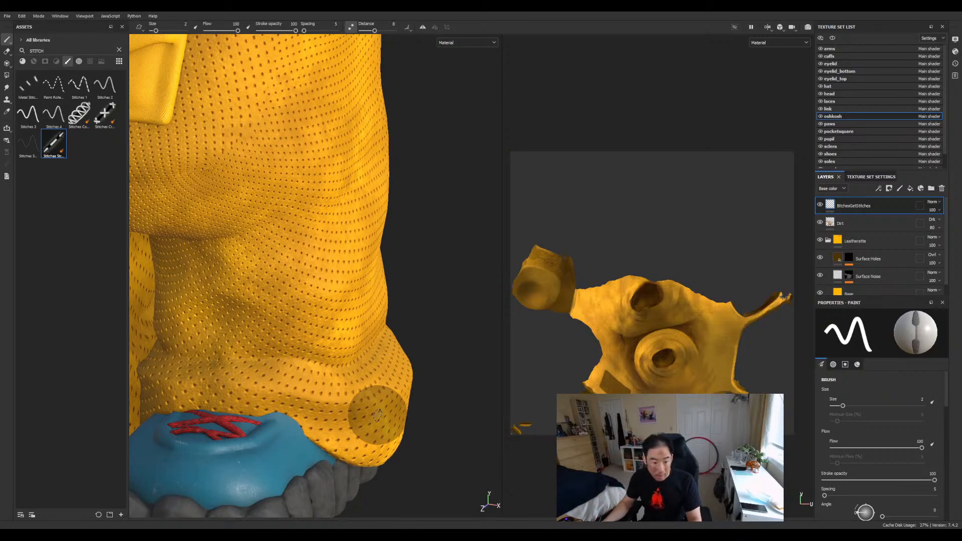
mouse_move(174, 357)
mouse_down()
mouse_move(265, 349)
mouse_move(354, 359)
mouse_move(371, 349)
mouse_up()
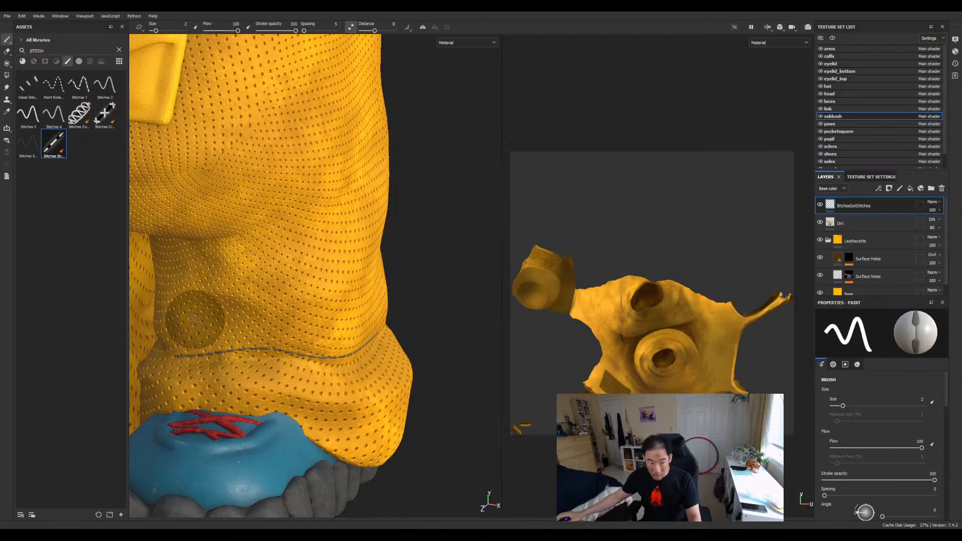
Step: Extend the left trouser leg's straight stitch line around the inner side of the leg, repainting the first attempt
mouse_move(185, 337)
alt+mouse_down()
mouse_move(297, 333)
mouse_move(281, 341)
alt+mouse_up()
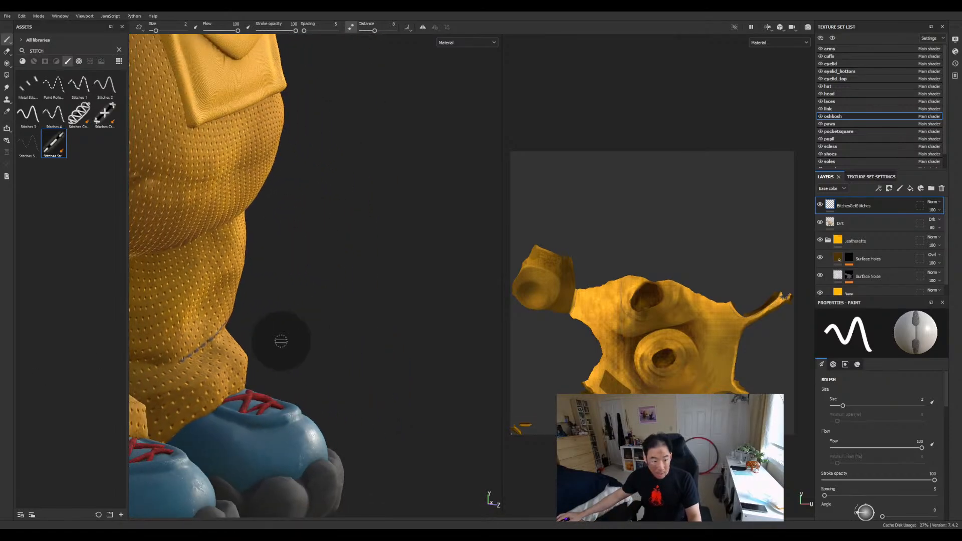
alt+middle_drag(164, 358, 260, 328)
alt+right_drag(259, 328, 421, 296)
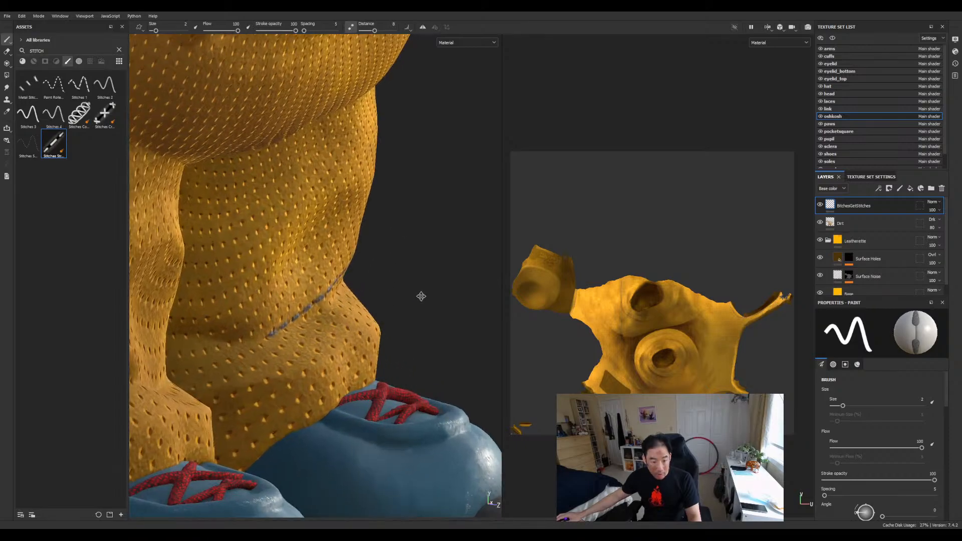
scroll(214, 334, down, 2)
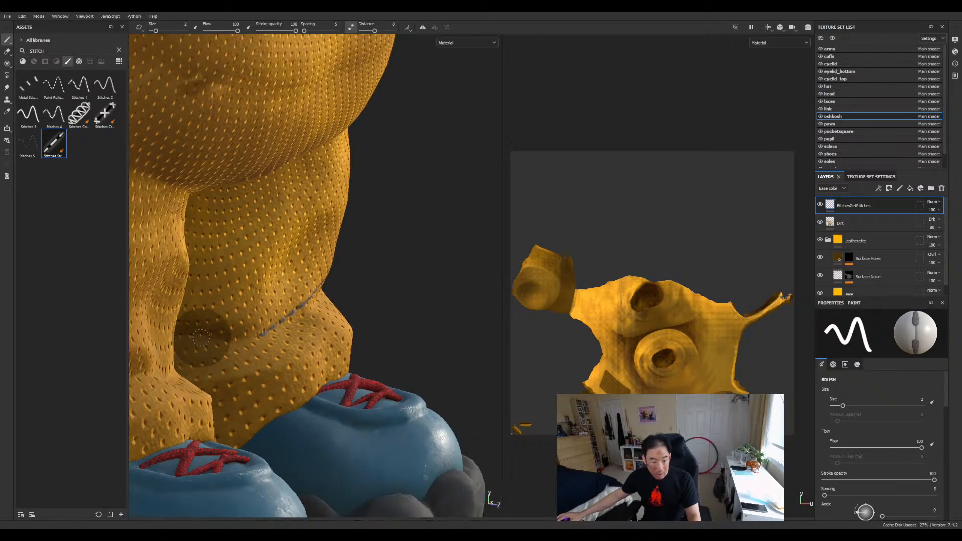
drag(185, 336, 270, 332)
key(ctrl+z)
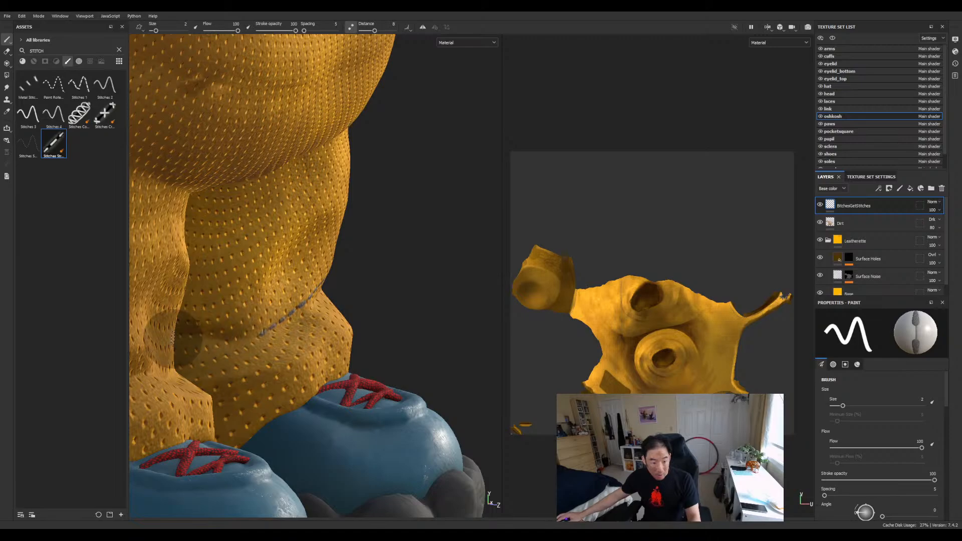
drag(178, 337, 278, 330)
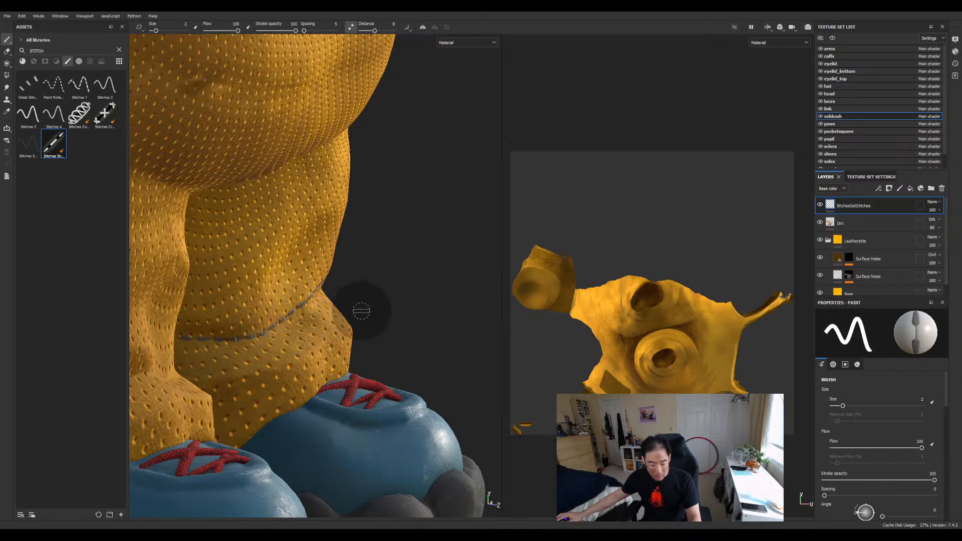
Step: Continue the left trouser leg's straight stitch line from the outer side across the back of the leg
mouse_move(362, 311)
alt+mouse_down()
mouse_move(166, 320)
mouse_move(107, 300)
mouse_move(39, 296)
alt+mouse_up()
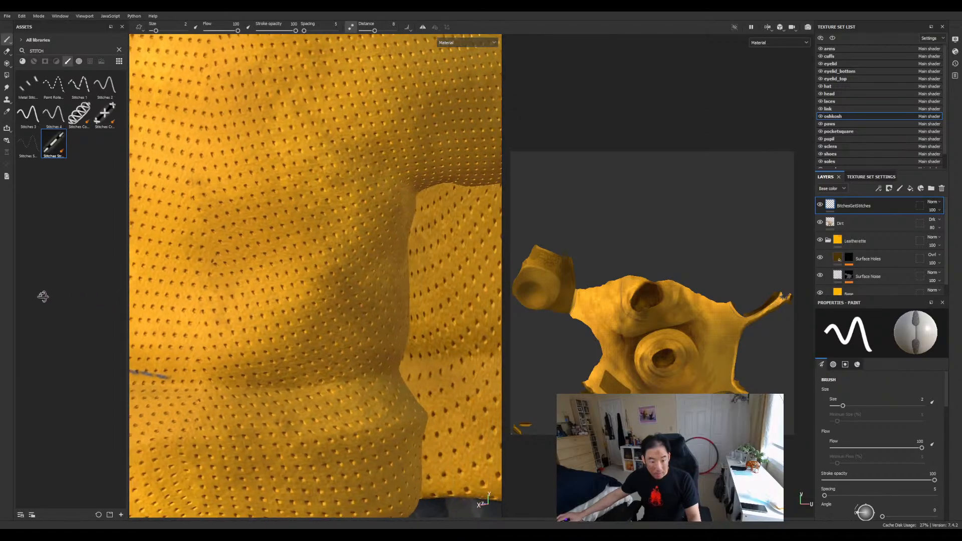
mouse_move(164, 377)
mouse_down()
mouse_move(294, 383)
mouse_move(413, 367)
mouse_move(253, 369)
mouse_up()
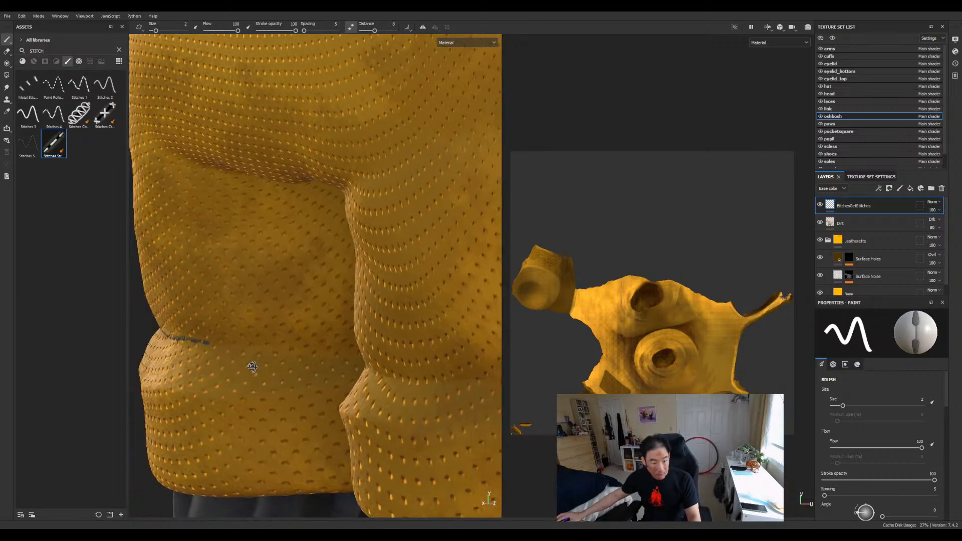
mouse_move(211, 343)
mouse_down()
mouse_move(365, 349)
mouse_move(322, 357)
mouse_move(382, 350)
mouse_move(364, 343)
mouse_up()
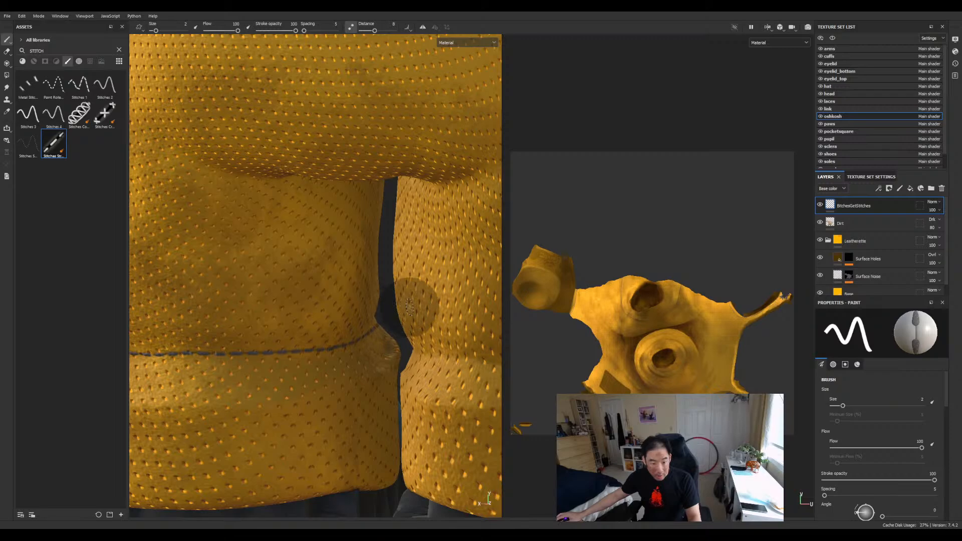
Step: Examine the left trouser leg's hem stitching from the front, side and back, and then the whole figure from the front
alt+drag(409, 306, 172, 339)
scroll(177, 341, down, 2)
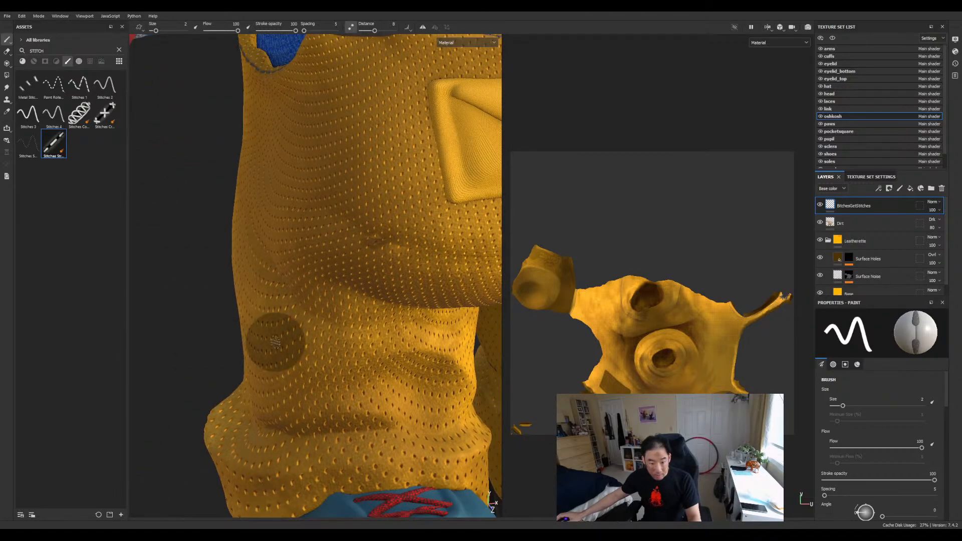
alt+drag(275, 341, 328, 341)
key(f)
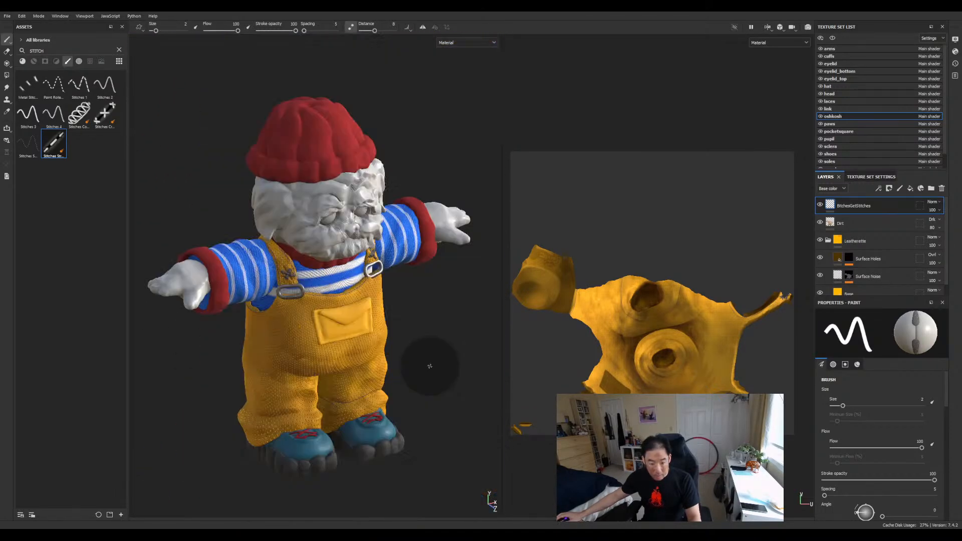
scroll(393, 382, up, 5)
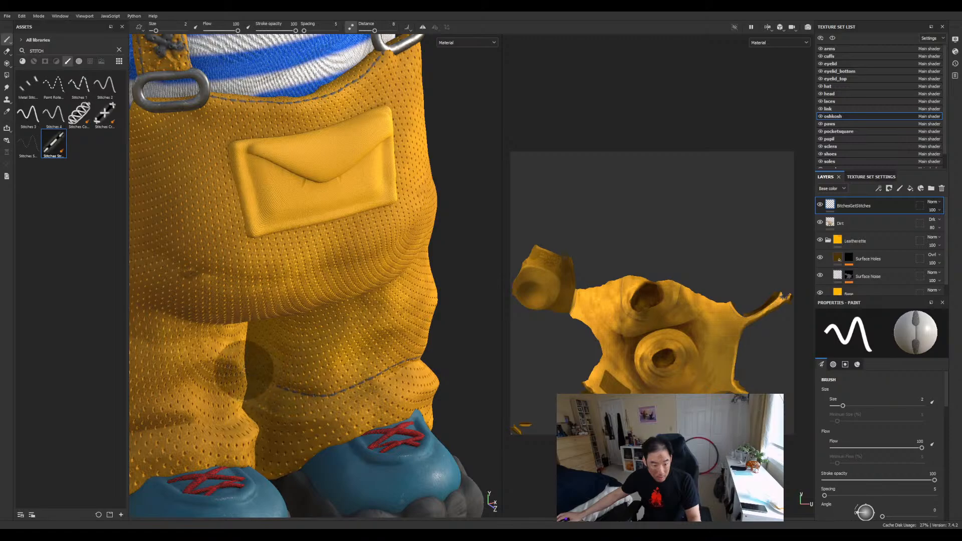
alt+drag(215, 368, 330, 352)
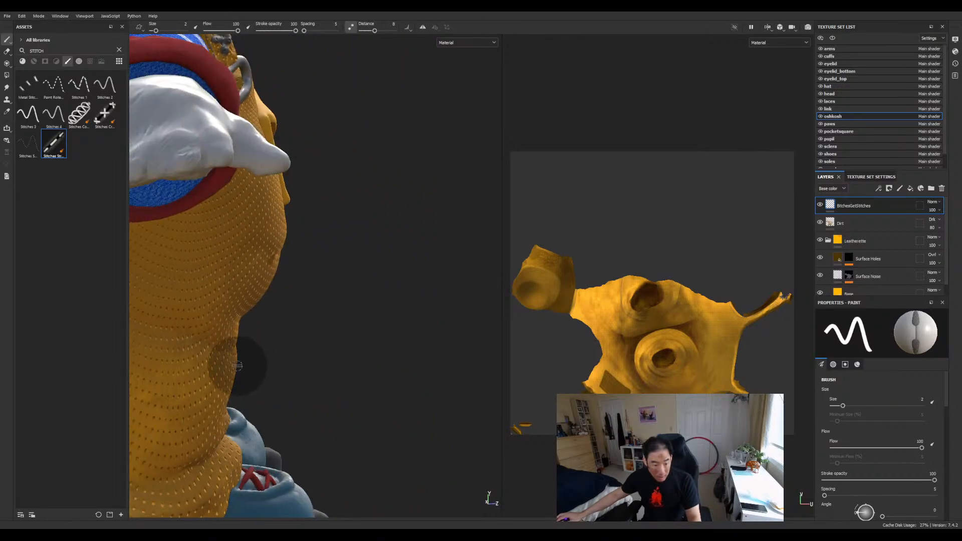
alt+middle_drag(180, 374, 429, 318)
alt+middle_drag(214, 348, 323, 330)
scroll(318, 332, up, 3)
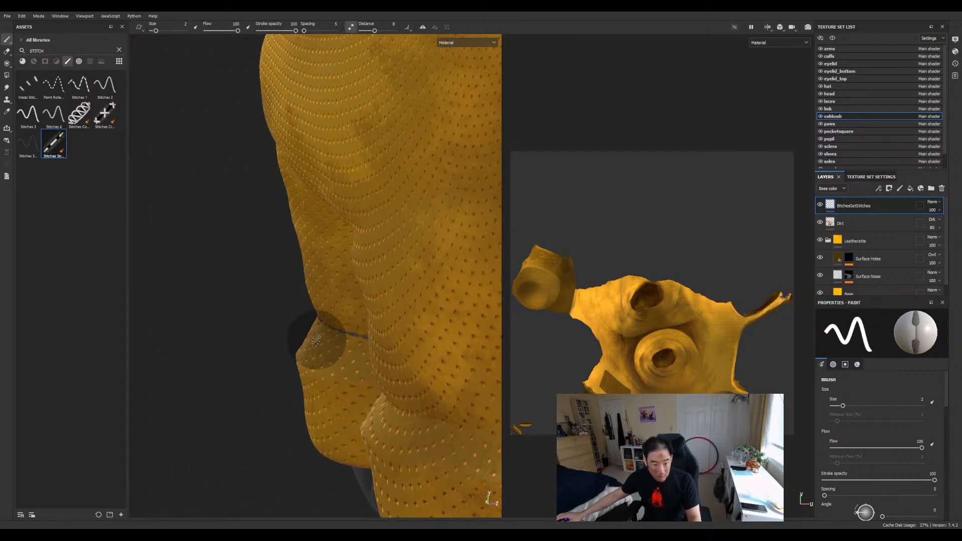
alt+drag(338, 333, 391, 337)
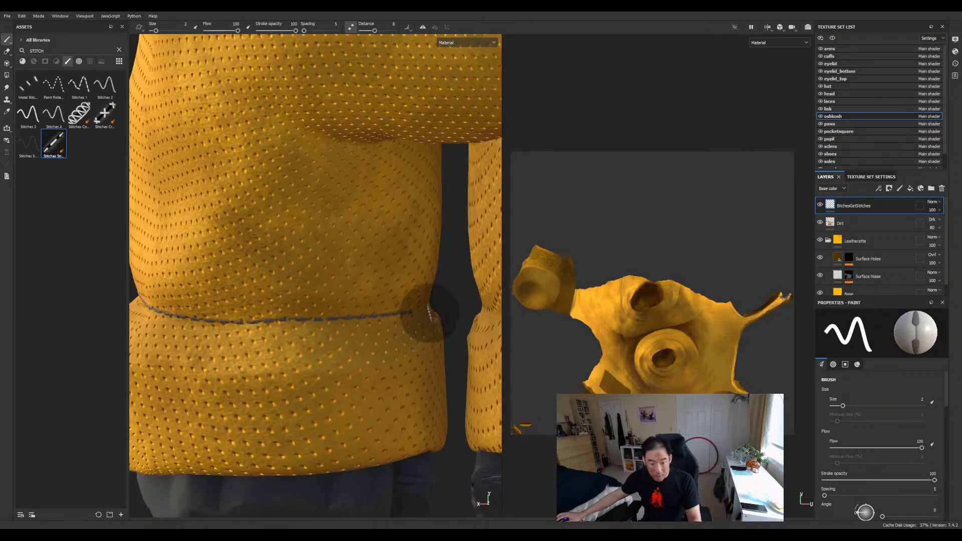
alt+drag(431, 305, 391, 307)
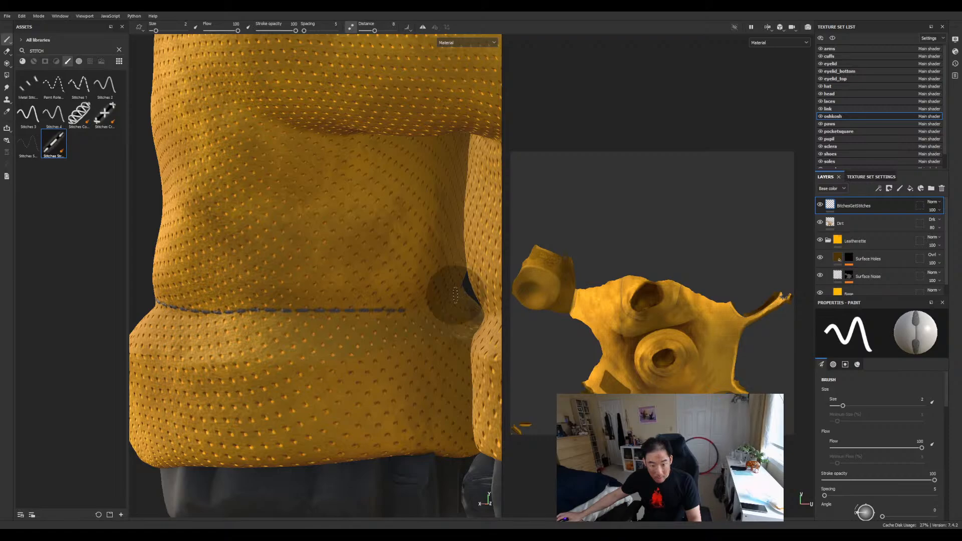
mouse_move(455, 295)
mouse_down()
mouse_move(382, 316)
mouse_move(300, 290)
mouse_move(183, 294)
mouse_up()
scroll(357, 296, down, 5)
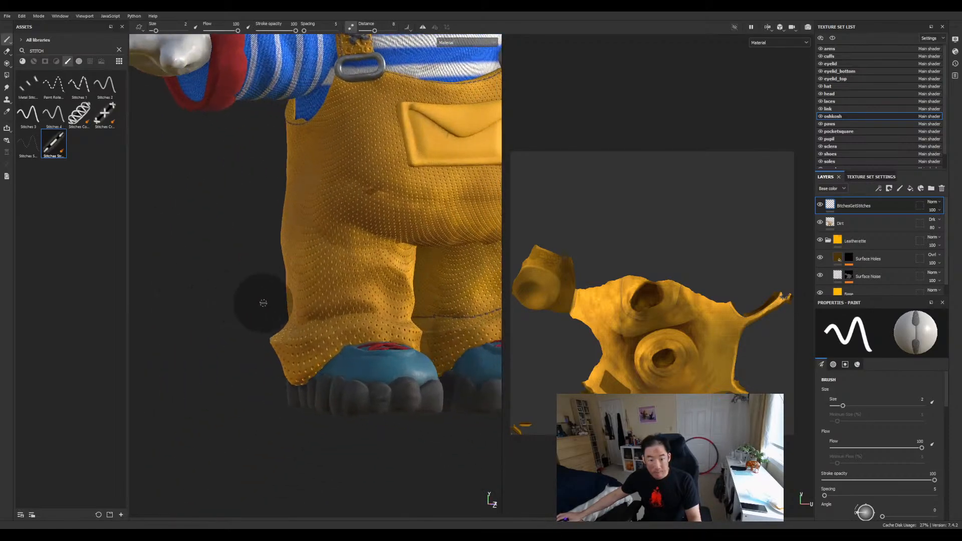
scroll(289, 295, down, 2)
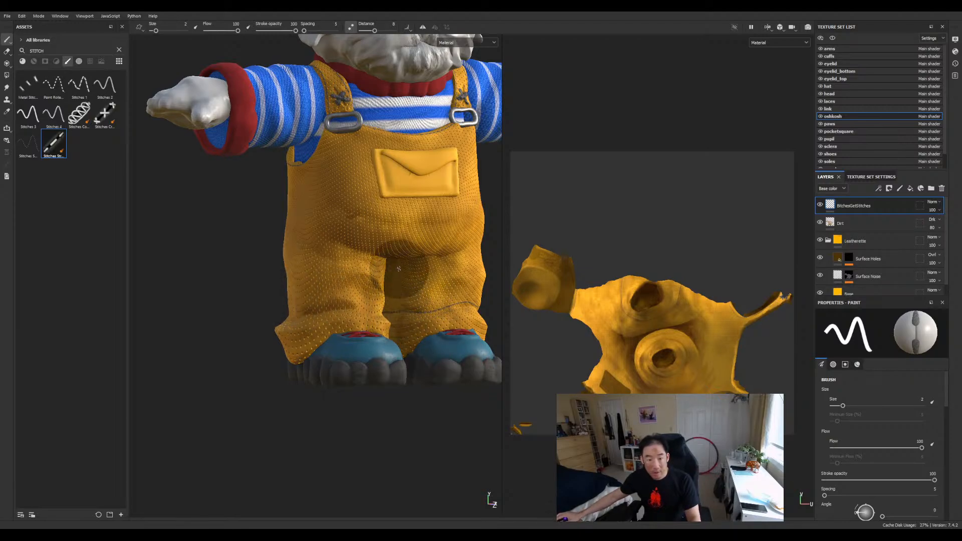
alt+drag(401, 308, 371, 282)
scroll(371, 281, down, 3)
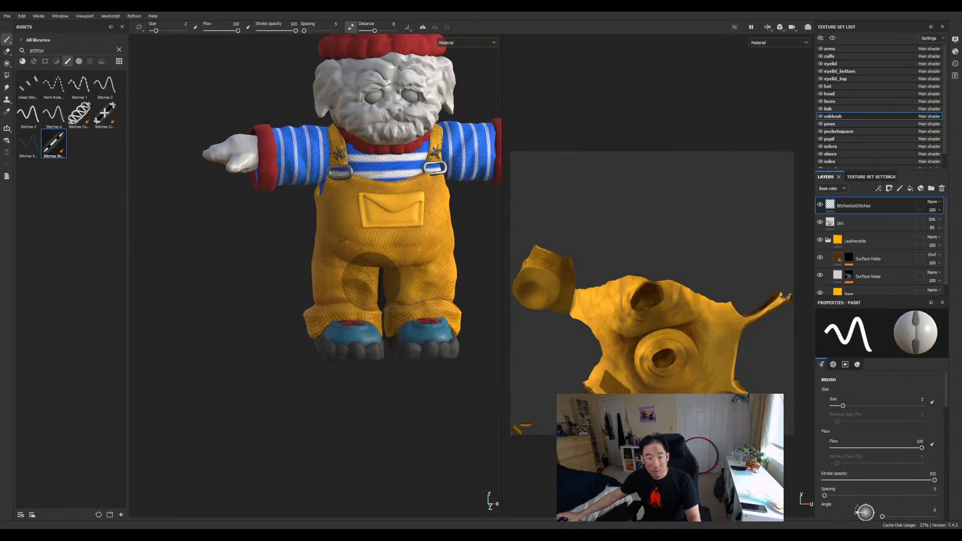
scroll(394, 248, up, 5)
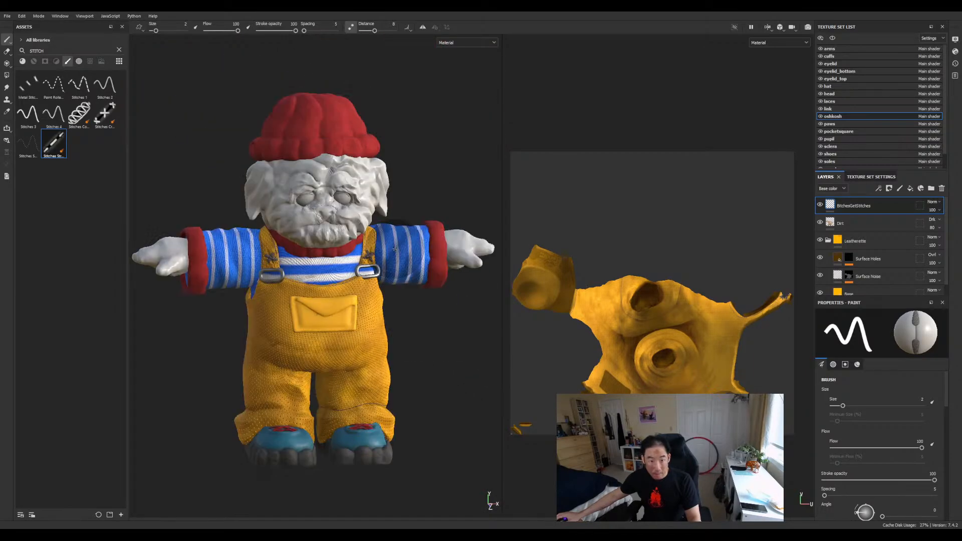
scroll(229, 392, down, 2)
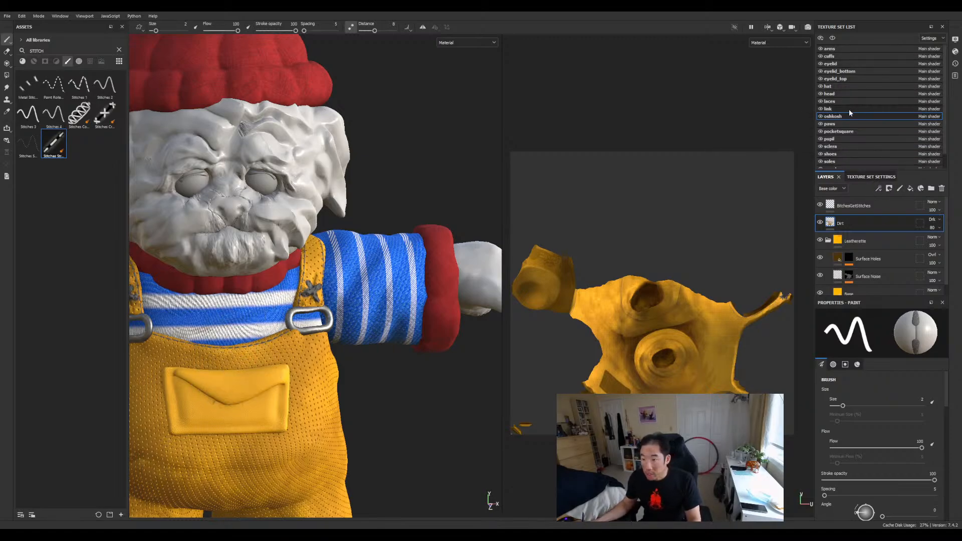
Step: Add a paint layer above the Leatherette group in the pocketsquare texture set and name it dirt
click(845, 132)
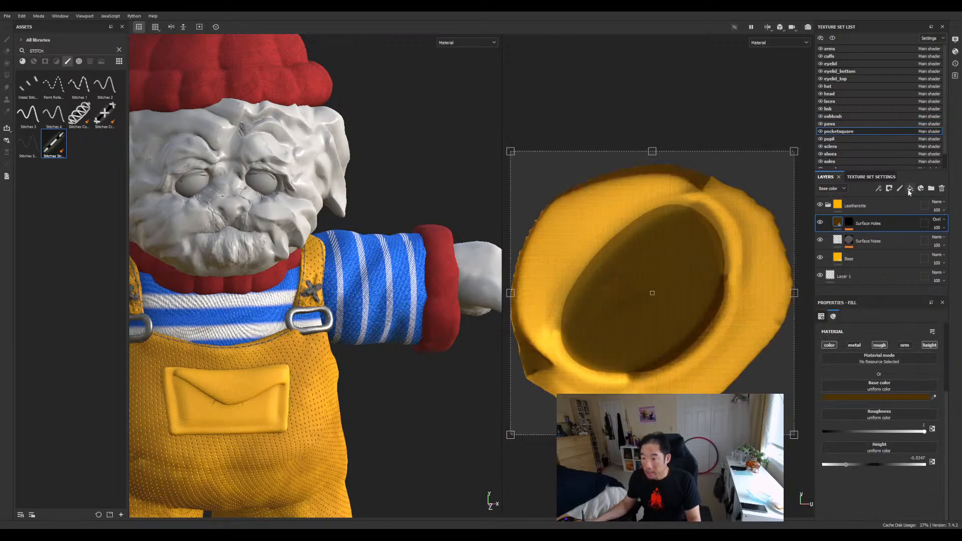
click(895, 197)
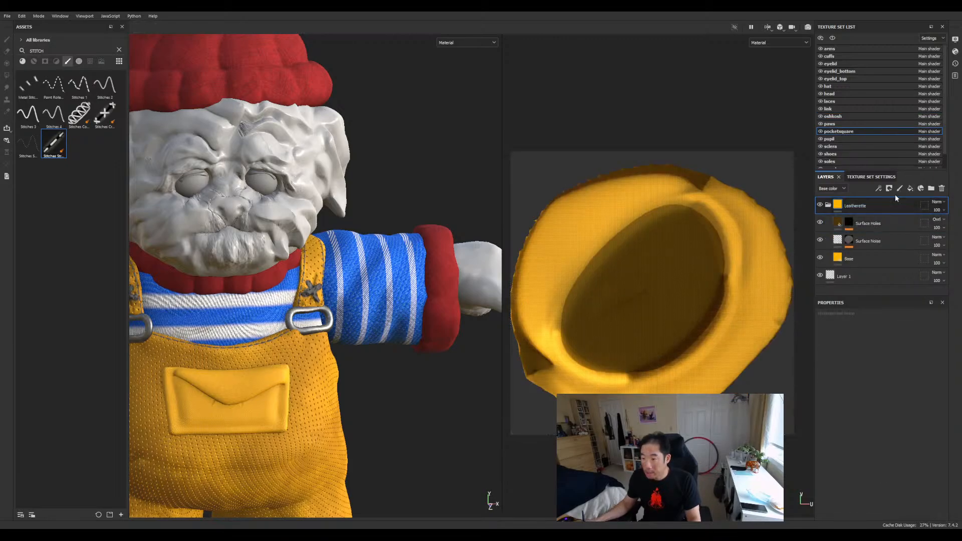
click(899, 189)
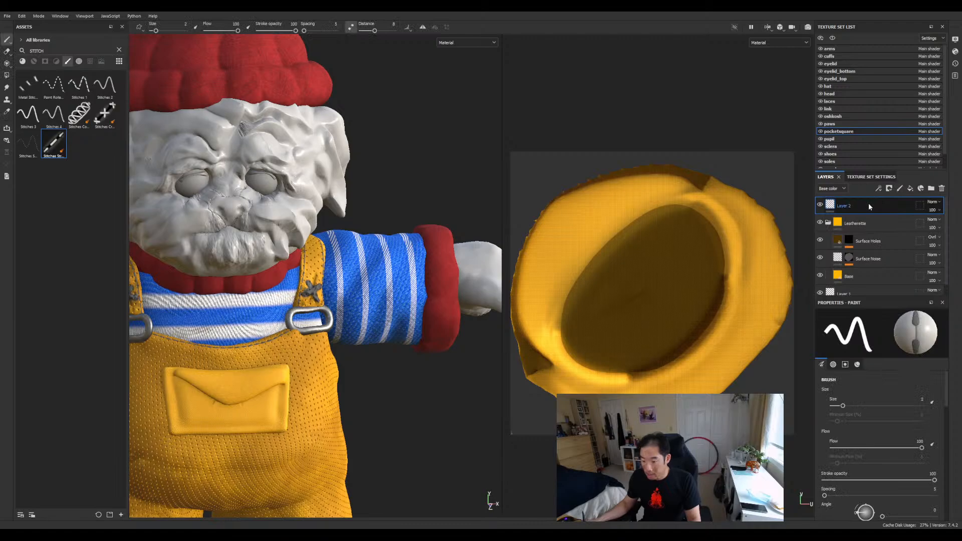
click(848, 118)
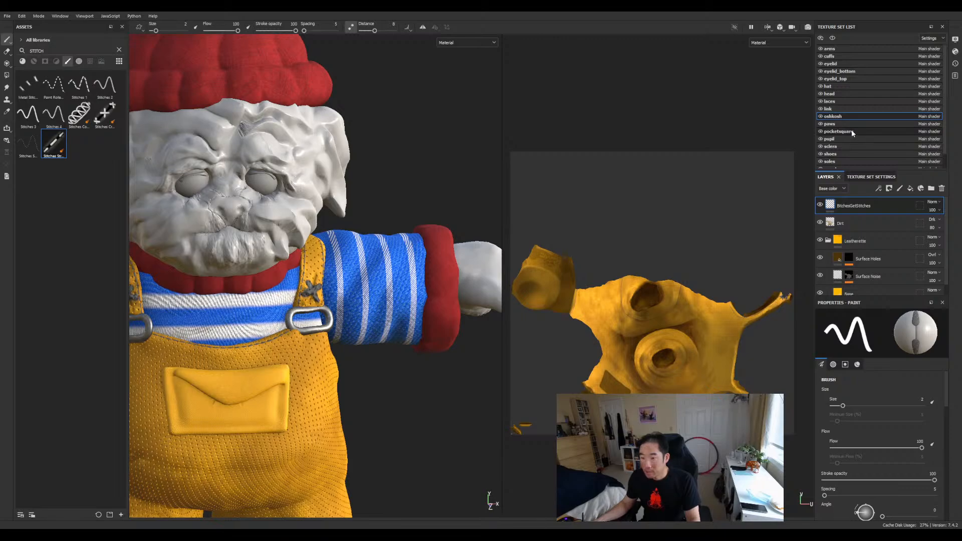
click(853, 132)
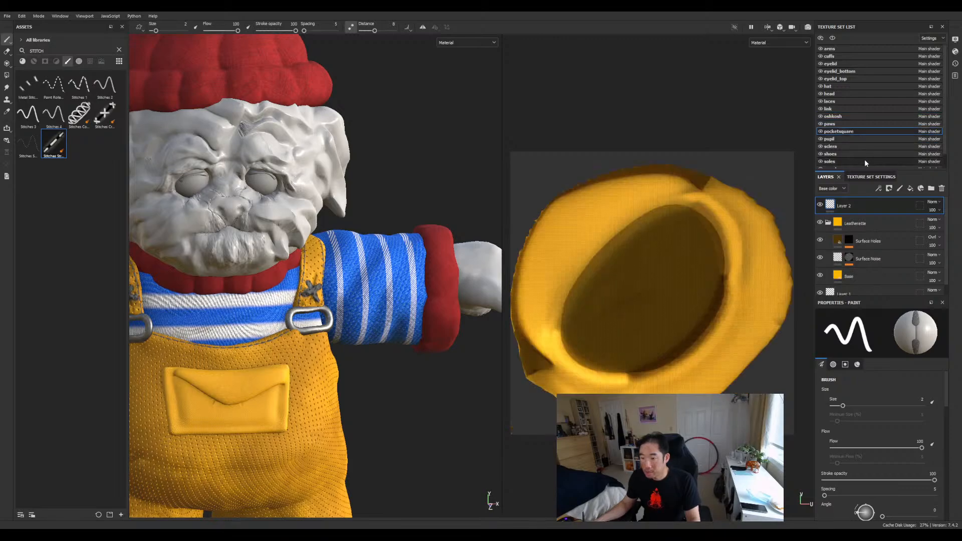
text(dir)
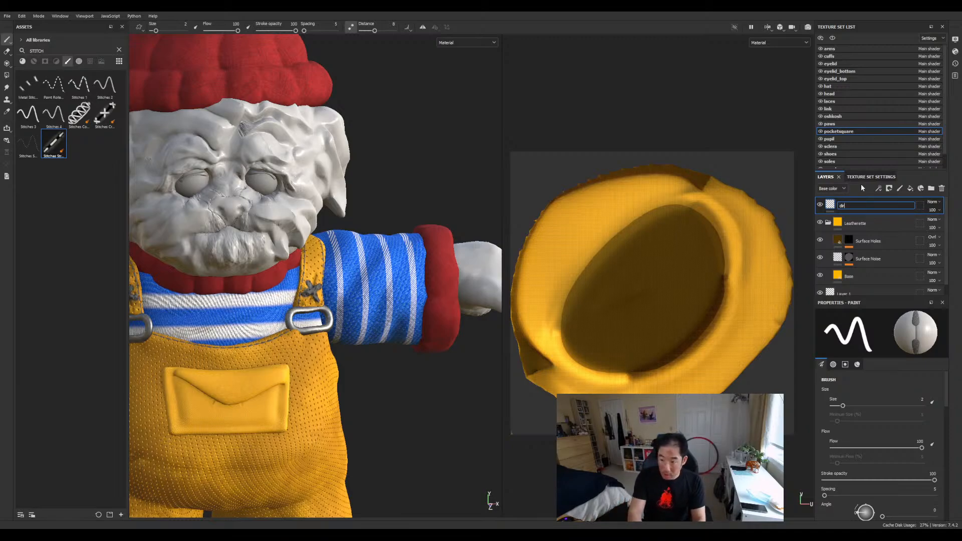
text(t)
key(Return)
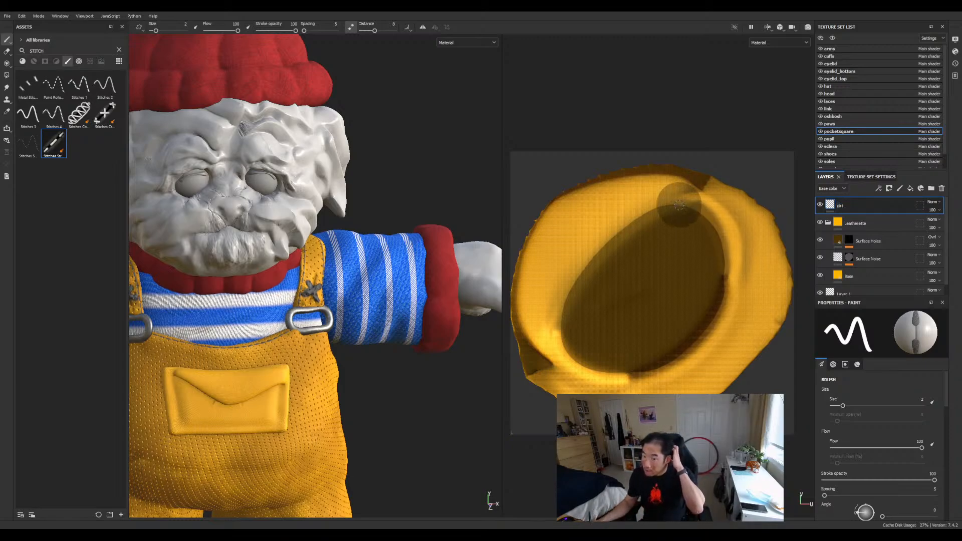
Step: Remove the brush filter from the asset library and replace the stitch search with a search for dirt
click(68, 62)
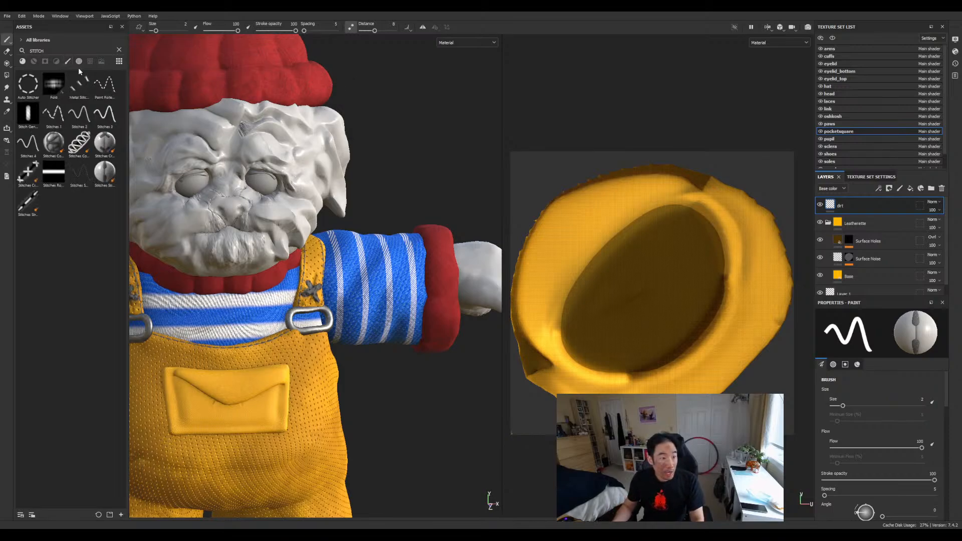
click(119, 50)
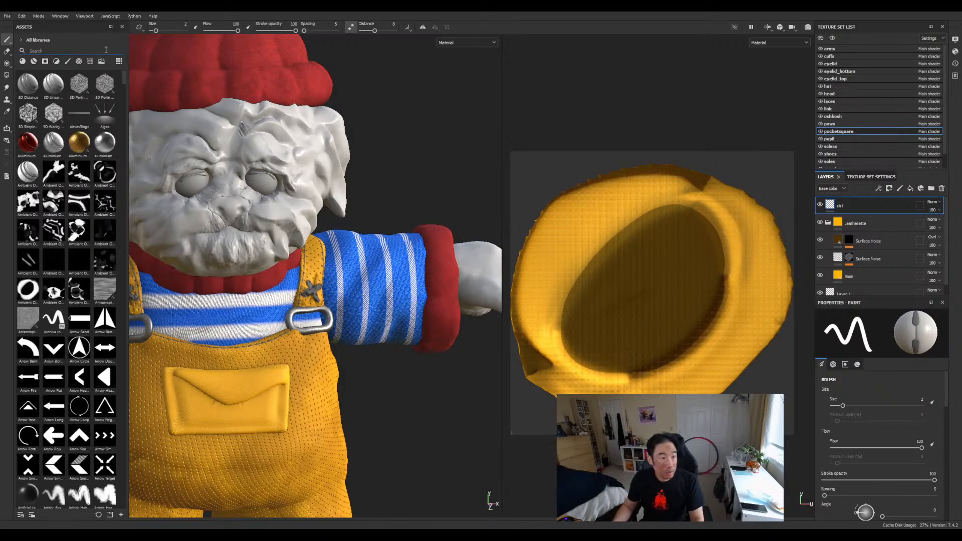
text(drt)
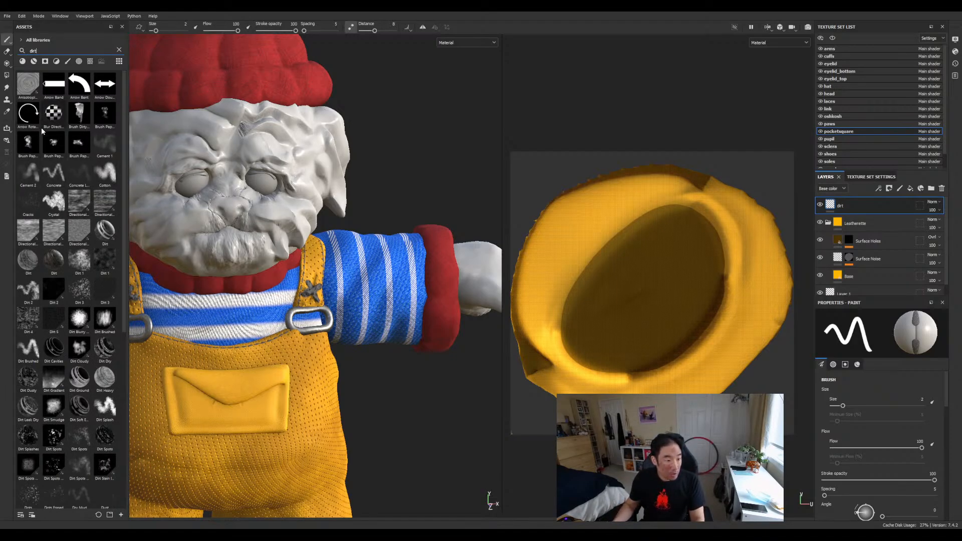
Step: Try the Dirt 3 brush with a stroke across the pocket, and undo it
click(30, 290)
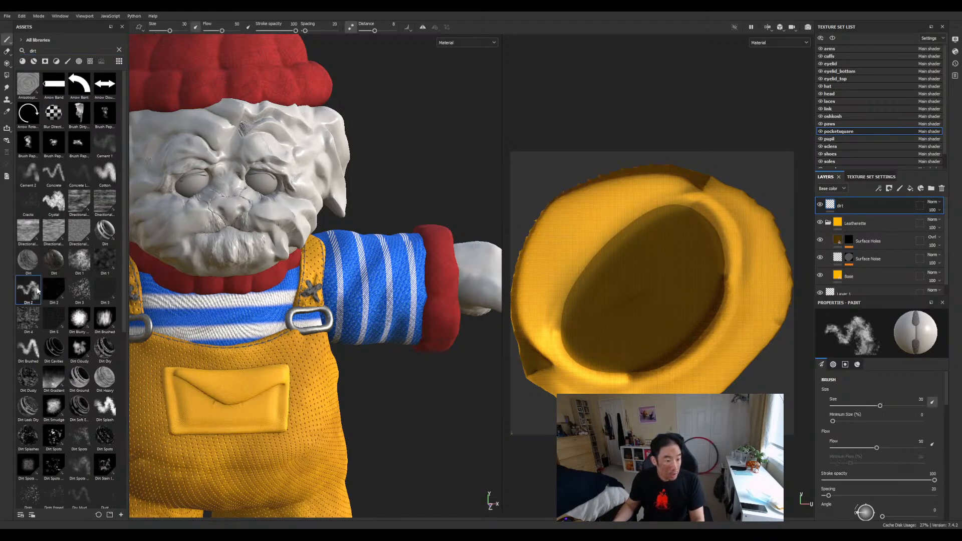
click(84, 290)
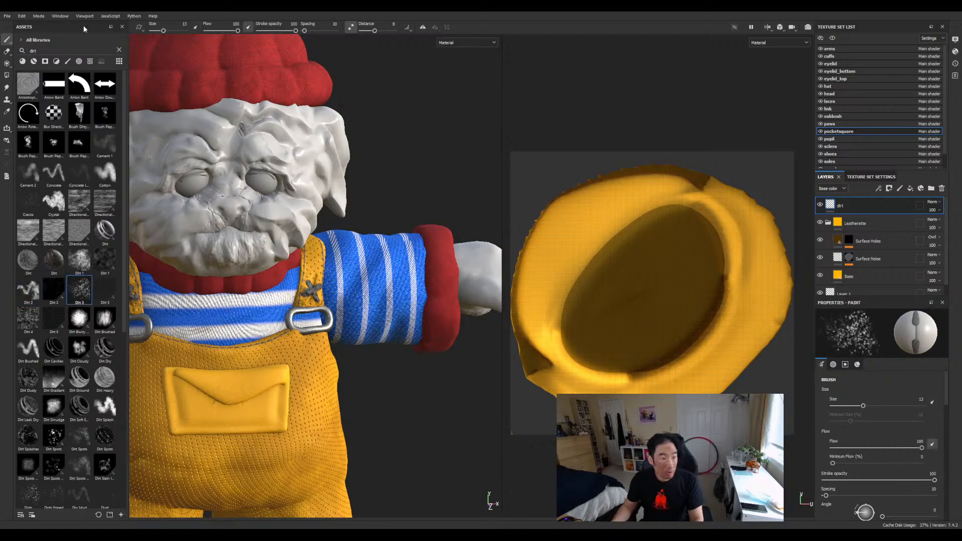
click(119, 49)
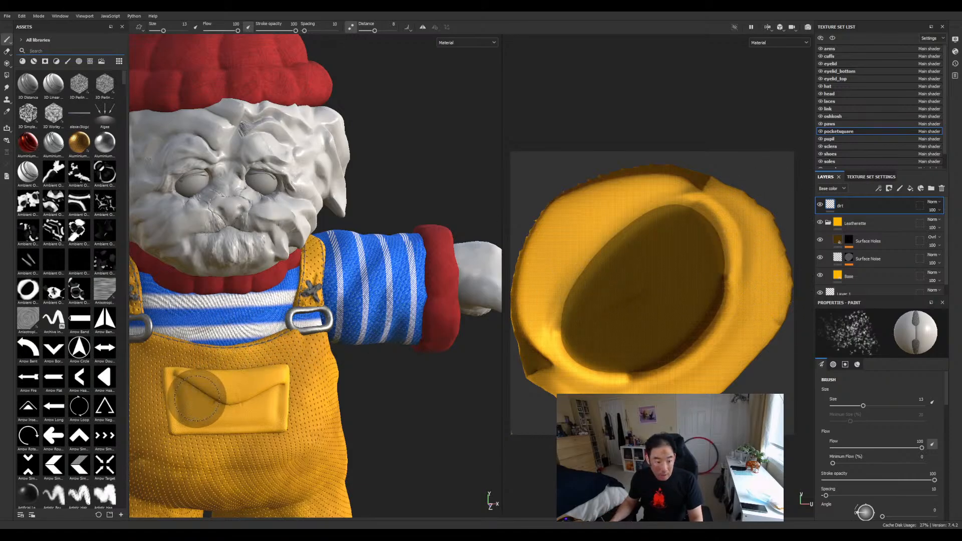
mouse_move(198, 398)
mouse_down()
mouse_move(264, 382)
mouse_move(220, 418)
mouse_move(254, 378)
mouse_up()
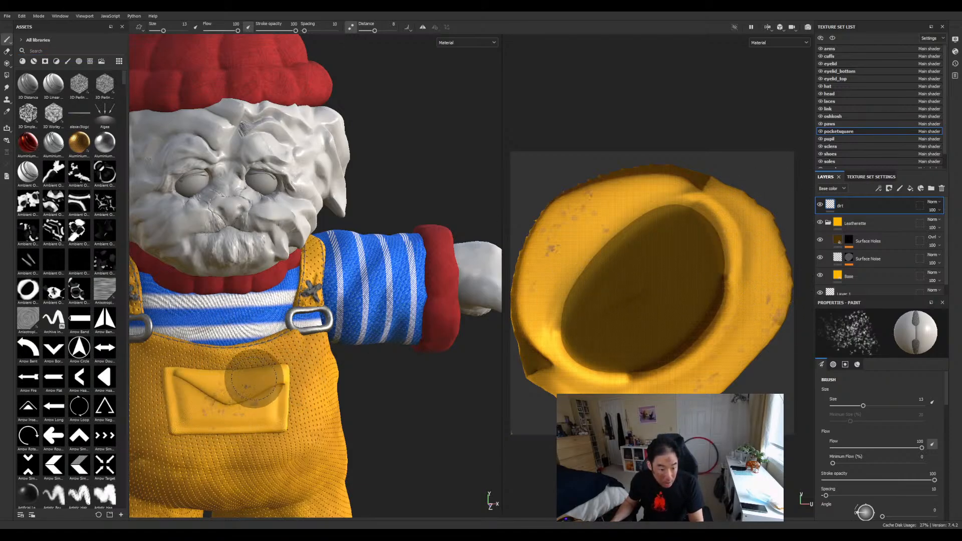
key(ctrl+z)
key(ctrl+z)
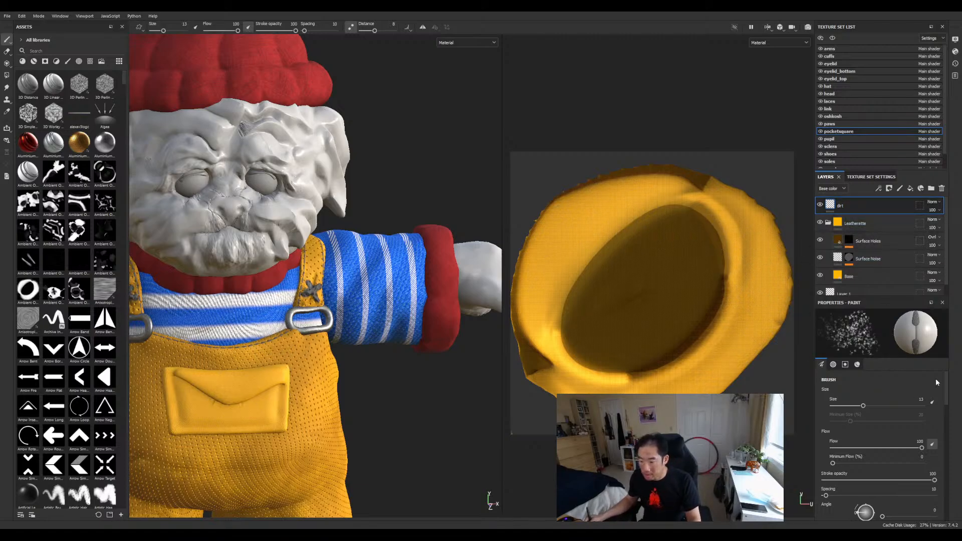
Step: Remove the Stitches Straight material from the brush and sample the overalls' orange-yellow as its base color
scroll(942, 401, down, 10)
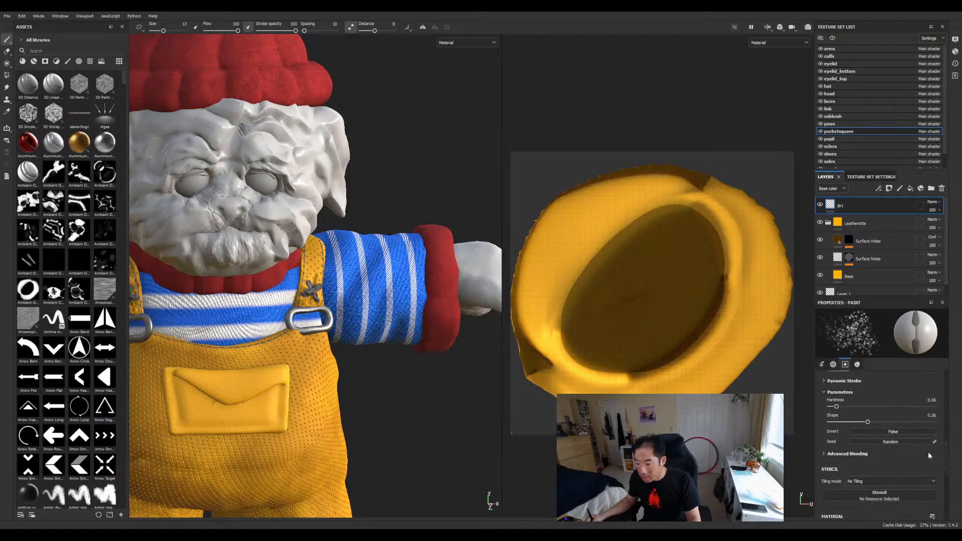
scroll(926, 461, down, 3)
scroll(916, 480, down, 3)
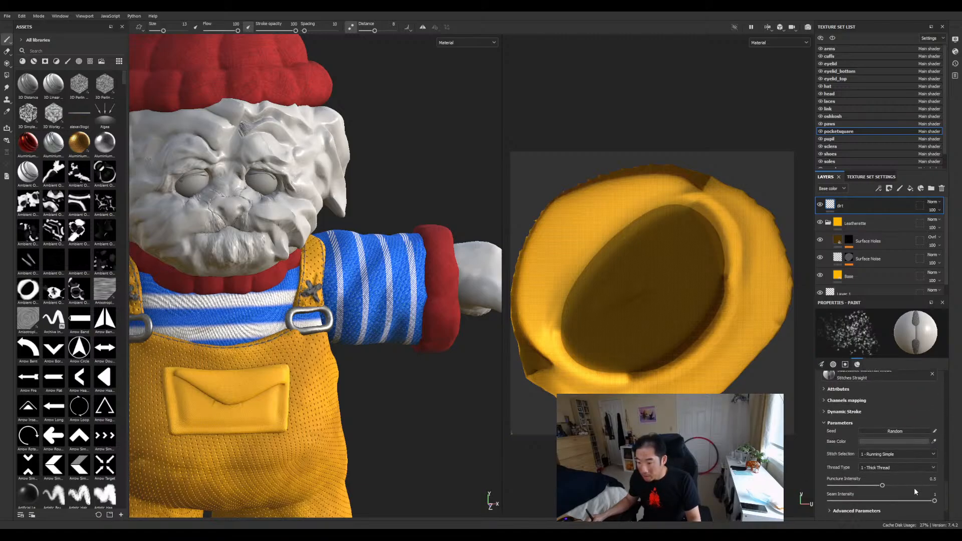
scroll(924, 466, up, 2)
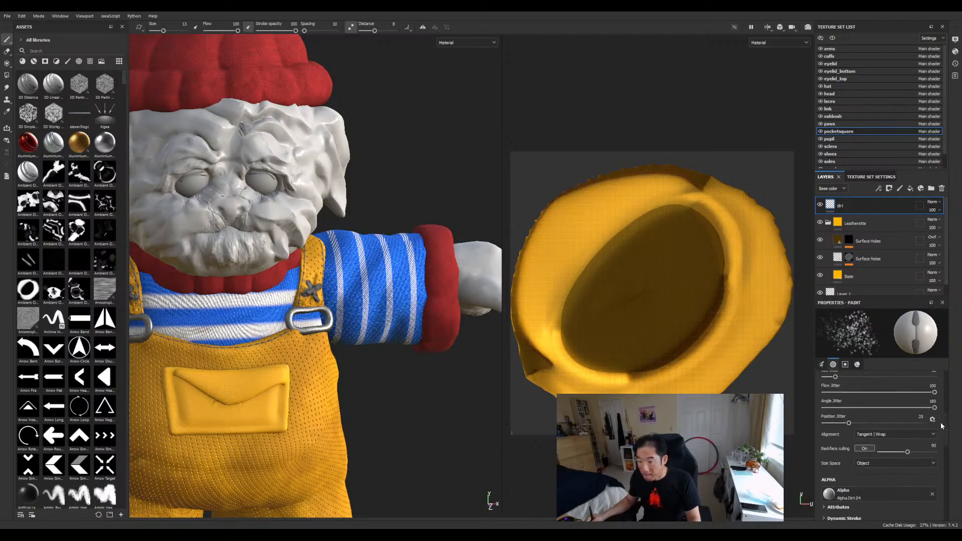
scroll(926, 471, down, 3)
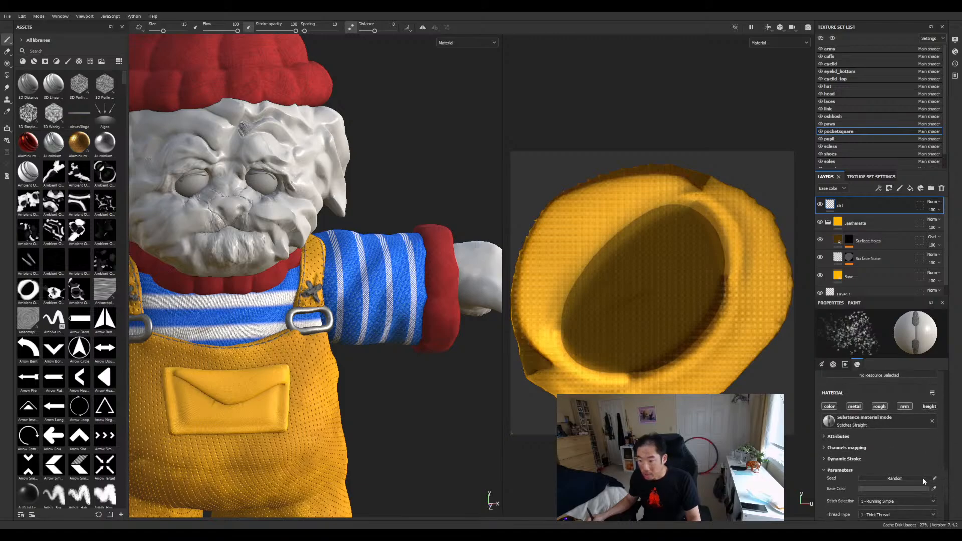
scroll(920, 483, up, 2)
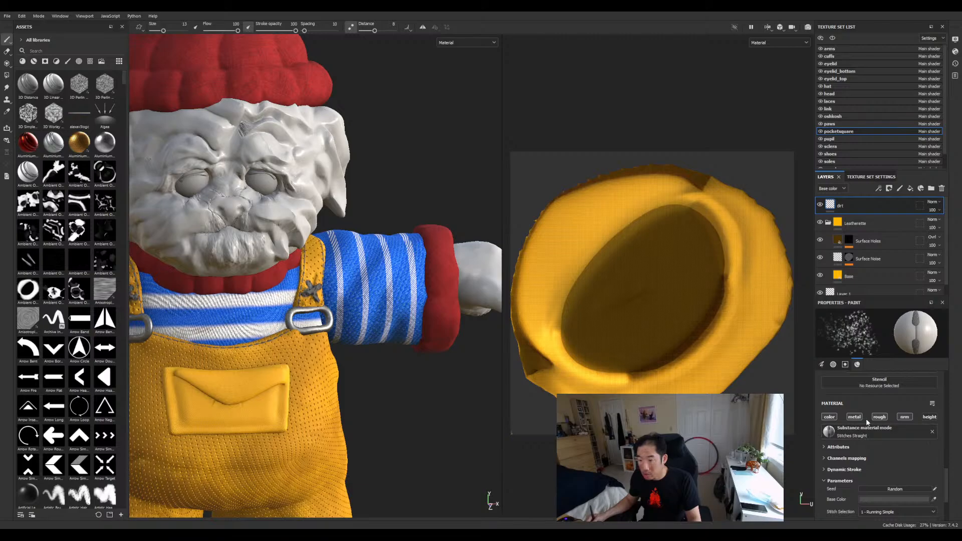
click(931, 432)
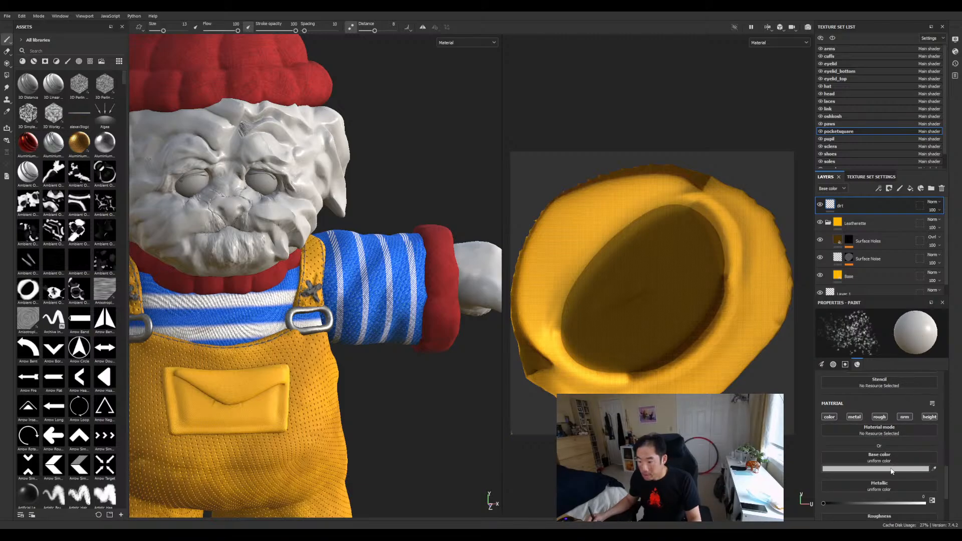
drag(933, 469, 279, 371)
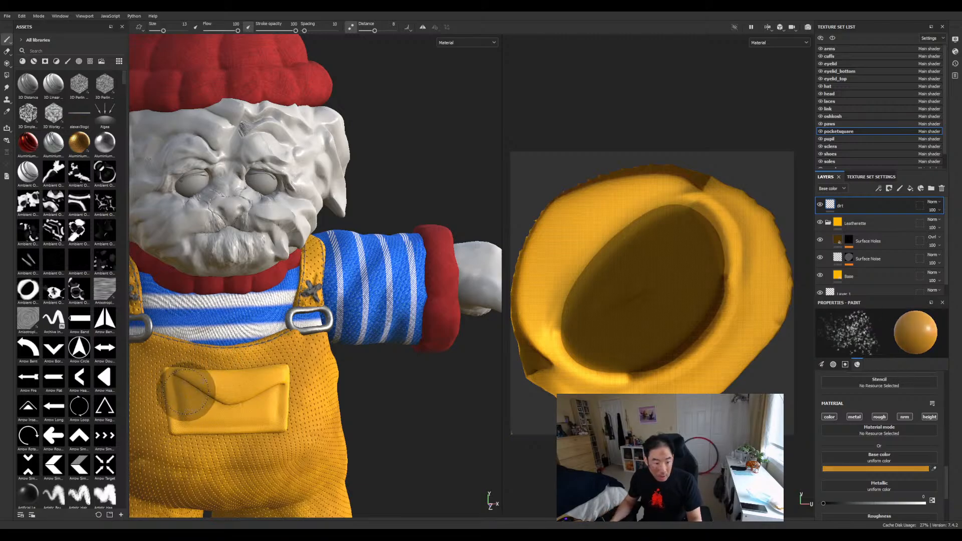
Step: Undo a trial stroke on the pocket, search the assets for dirt and paint over the pocket with the Dirt 1 brush
mouse_move(187, 392)
mouse_down()
mouse_move(278, 384)
mouse_move(176, 411)
mouse_move(281, 395)
mouse_move(246, 411)
mouse_move(174, 412)
mouse_move(177, 385)
mouse_move(205, 368)
mouse_move(169, 392)
mouse_move(256, 383)
mouse_move(288, 398)
mouse_move(294, 421)
mouse_move(263, 388)
mouse_up()
key(ctrl+z)
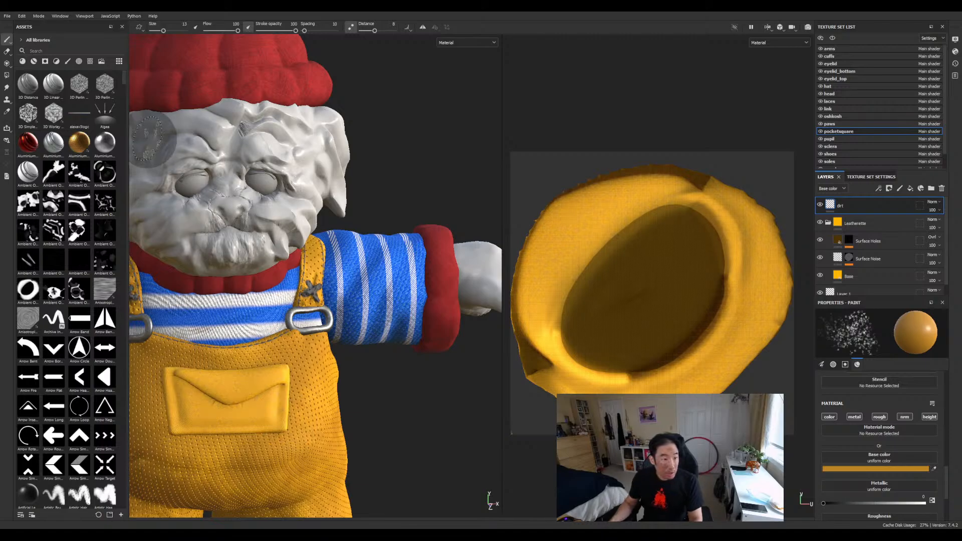
click(47, 51)
text(drt)
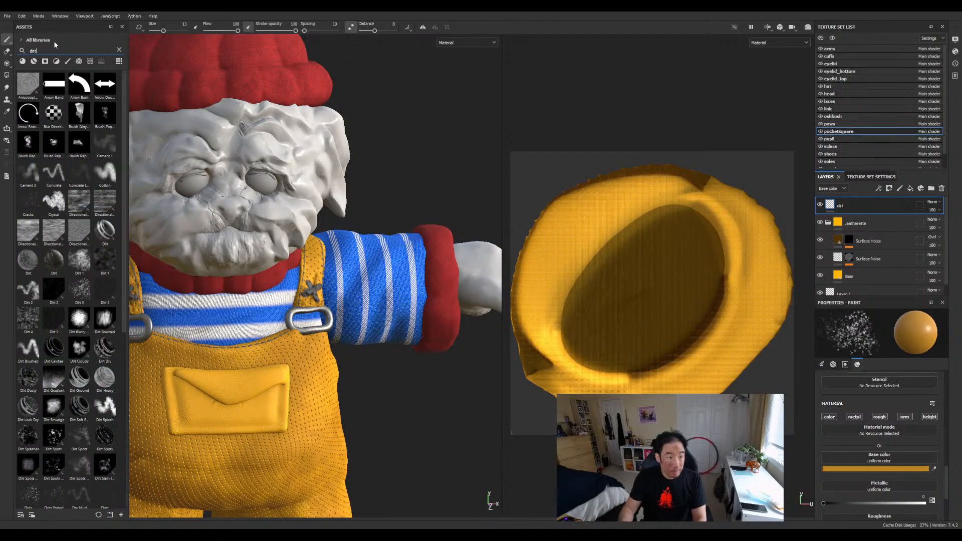
click(79, 259)
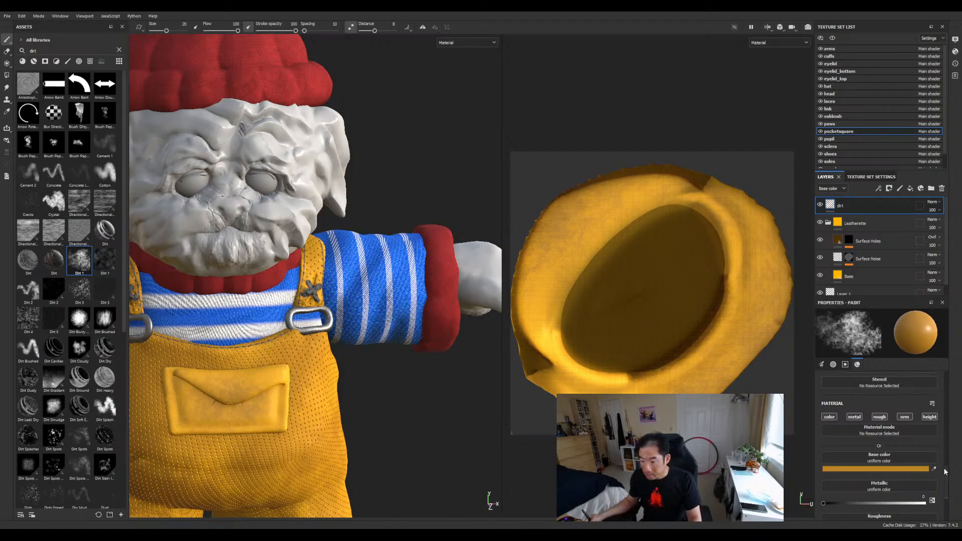
Step: Set the brush material's roughness to about 0.98
scroll(945, 471, down, 3)
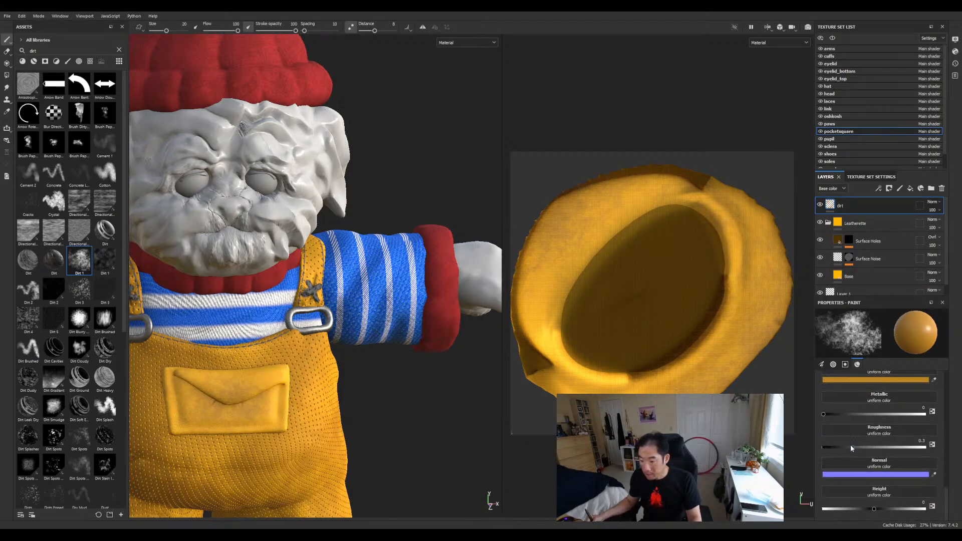
drag(850, 446, 859, 448)
drag(920, 456, 820, 415)
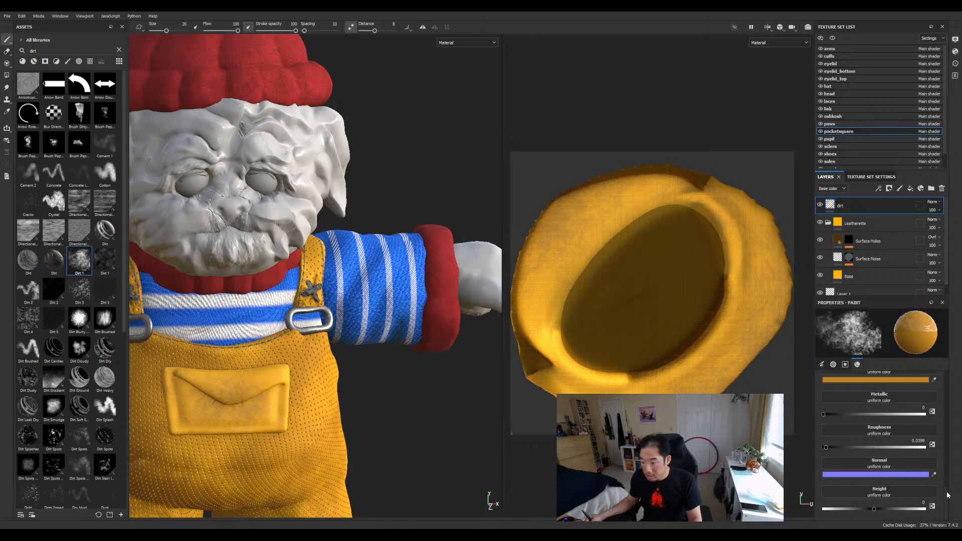
mouse_move(949, 486)
mouse_down()
mouse_move(956, 444)
mouse_move(940, 493)
mouse_up()
drag(838, 447, 924, 461)
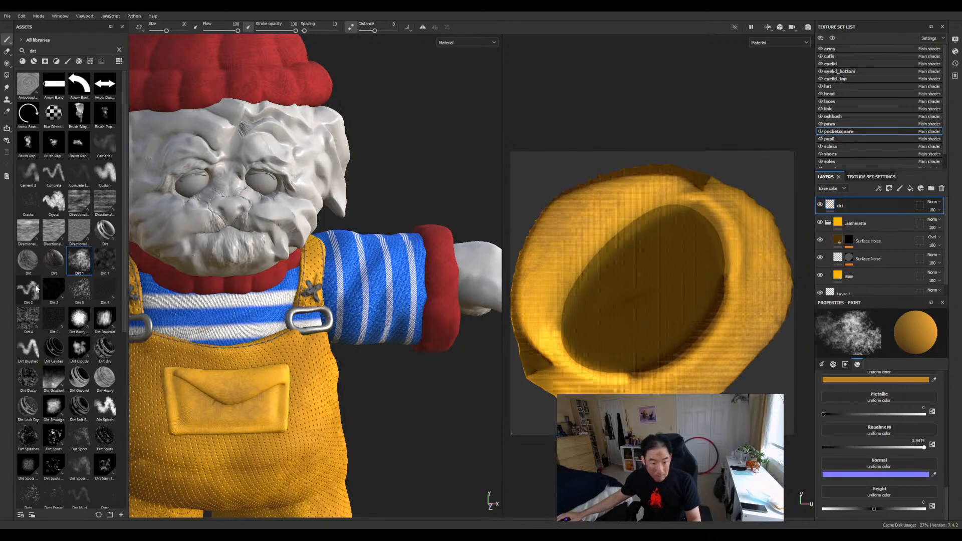
Step: Examine the painted dirt on the pocket up close and against the whole front of the overalls
scroll(250, 398, up, 5)
alt+drag(257, 390, 206, 410)
scroll(215, 408, down, 6)
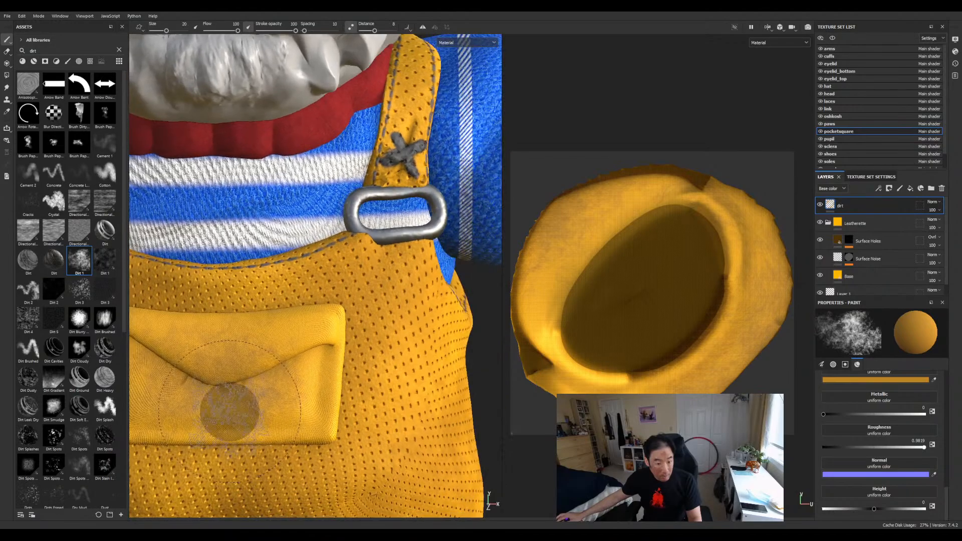
alt+middle_drag(225, 408, 360, 337)
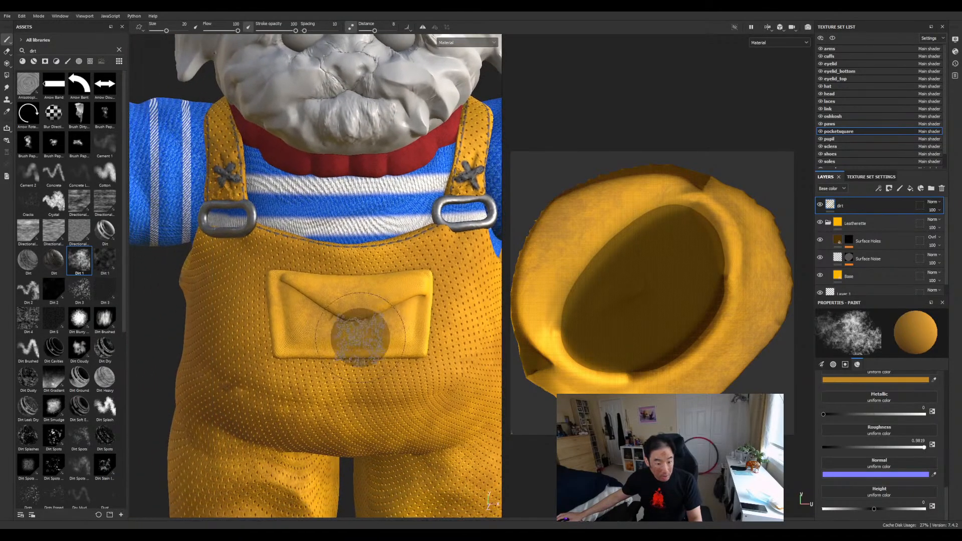
scroll(360, 337, up, 2)
scroll(360, 337, down, 2)
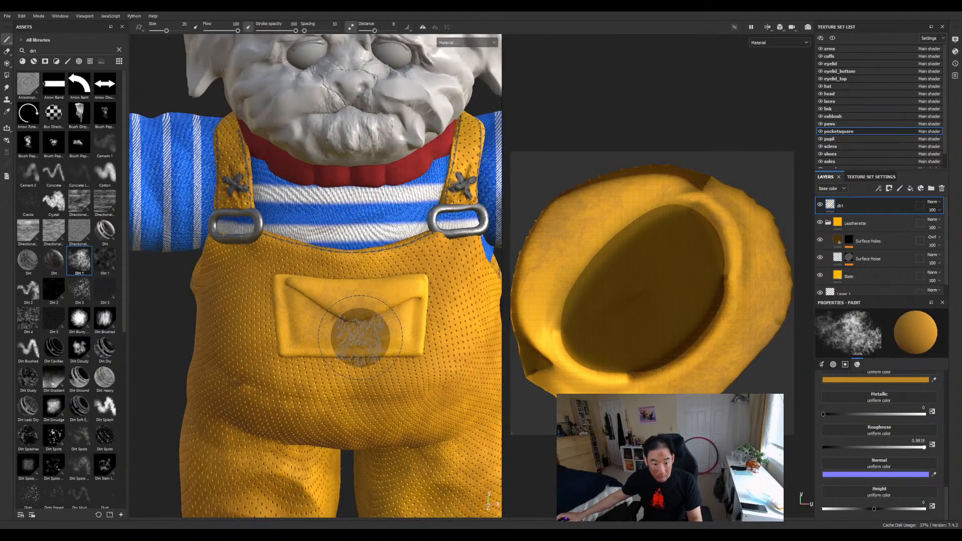
scroll(360, 337, up, 3)
scroll(359, 337, down, 1)
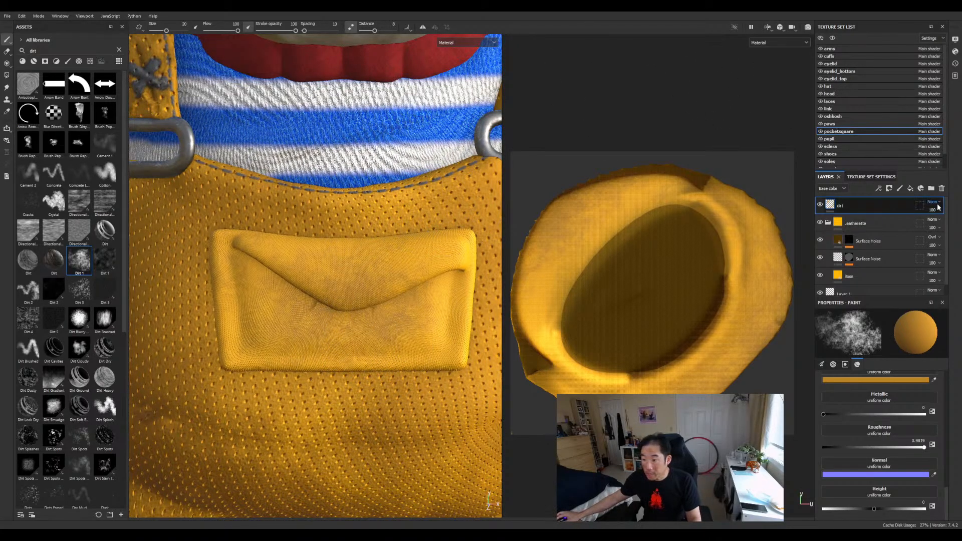
Step: Try Multiply as the dirt layer's blending mode, and set it to Darken
click(931, 239)
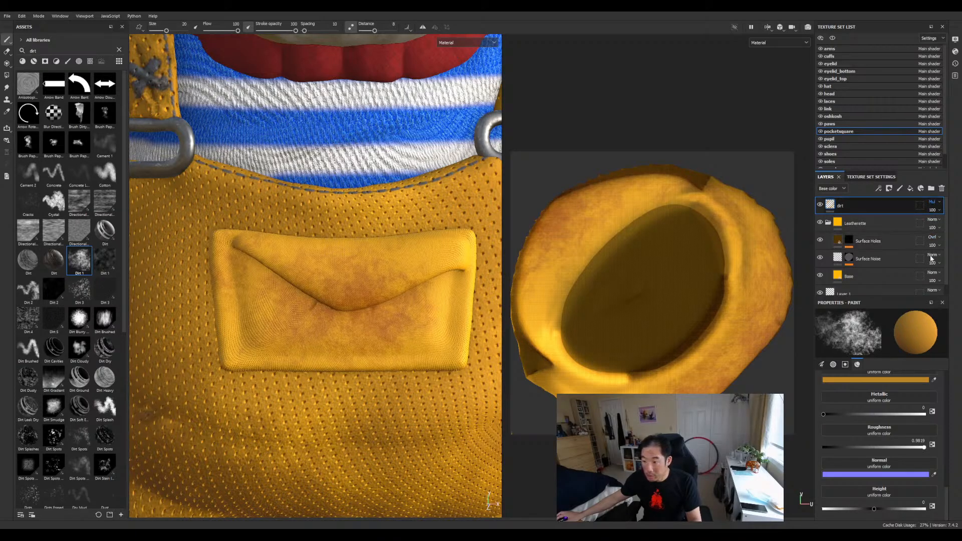
click(930, 258)
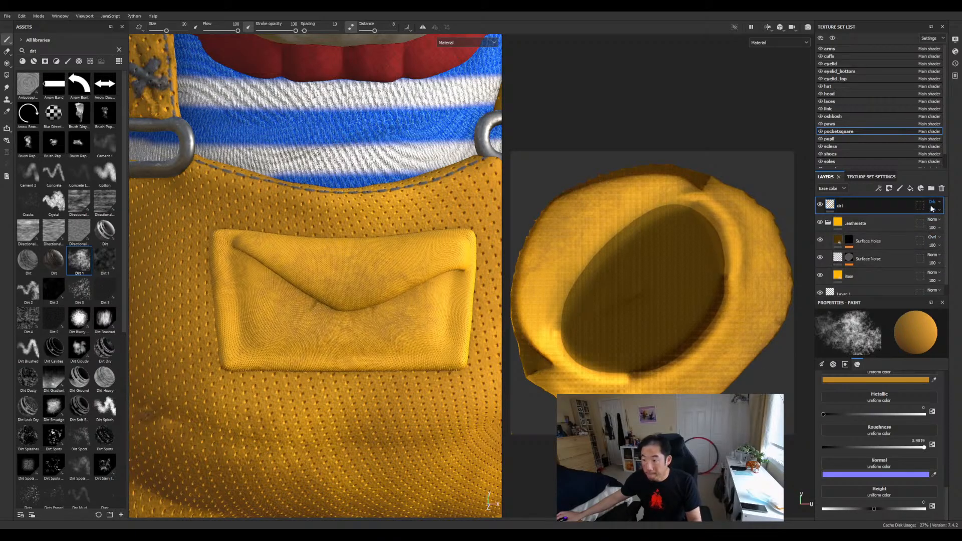
scroll(311, 222, down, 5)
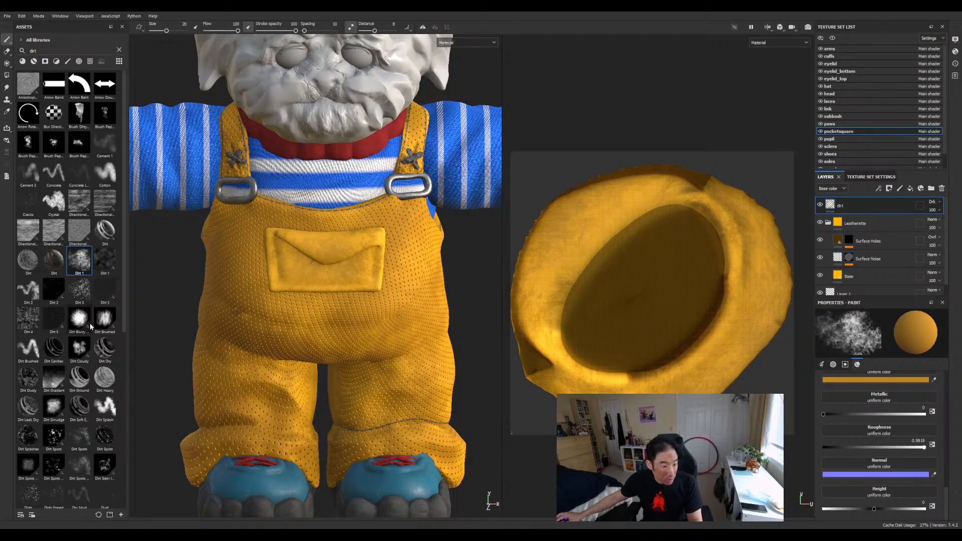
Step: Choose the Dirt Brushed brush and view the whole figure from the front and at an angle
click(104, 318)
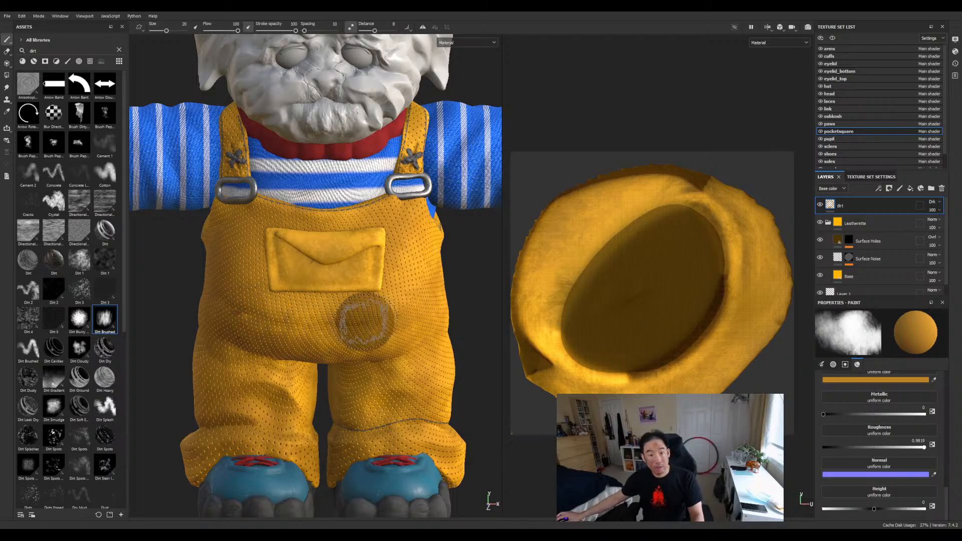
scroll(330, 275, down, 3)
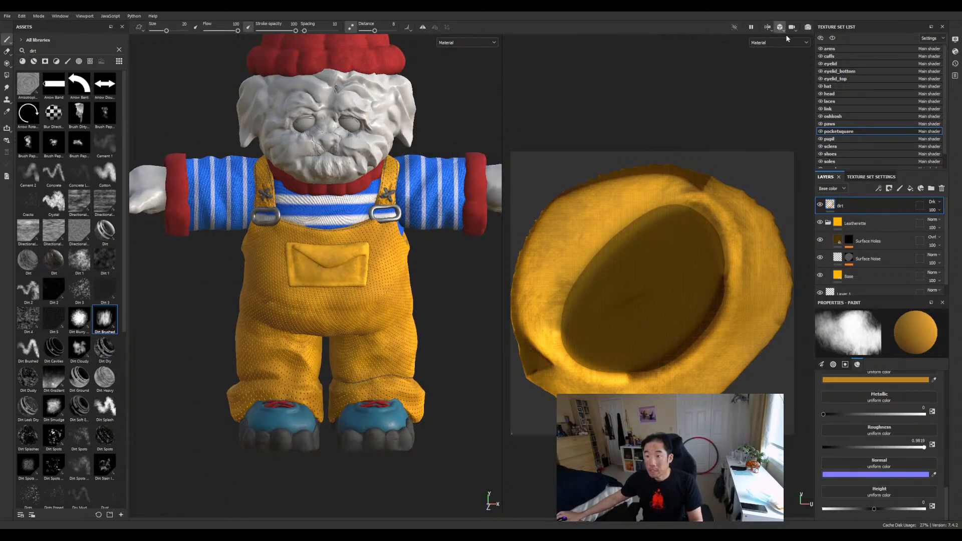
scroll(396, 240, down, 2)
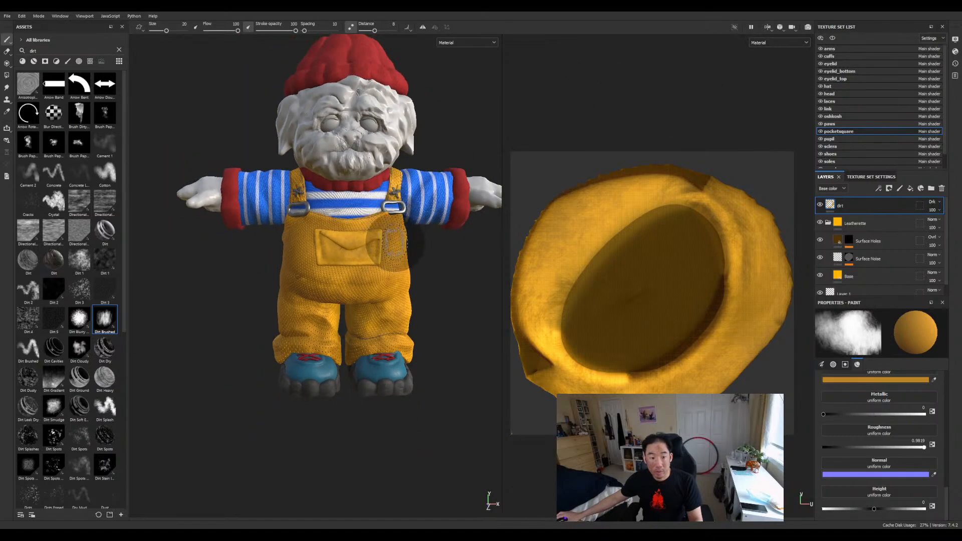
alt+drag(435, 247, 468, 261)
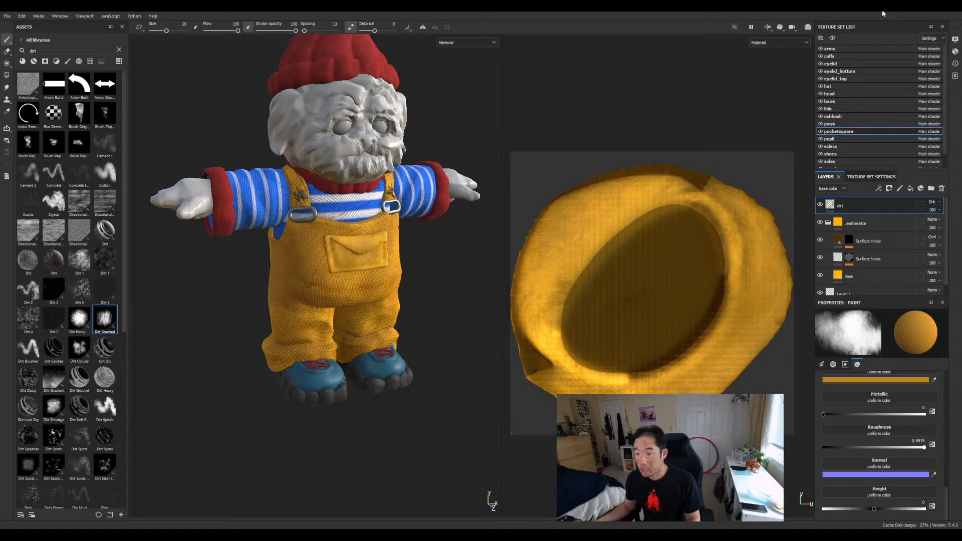
Step: Switch to the arms texture set and hide Fill layer 1 with the white sleeve stripes
scroll(942, 162, down, 1)
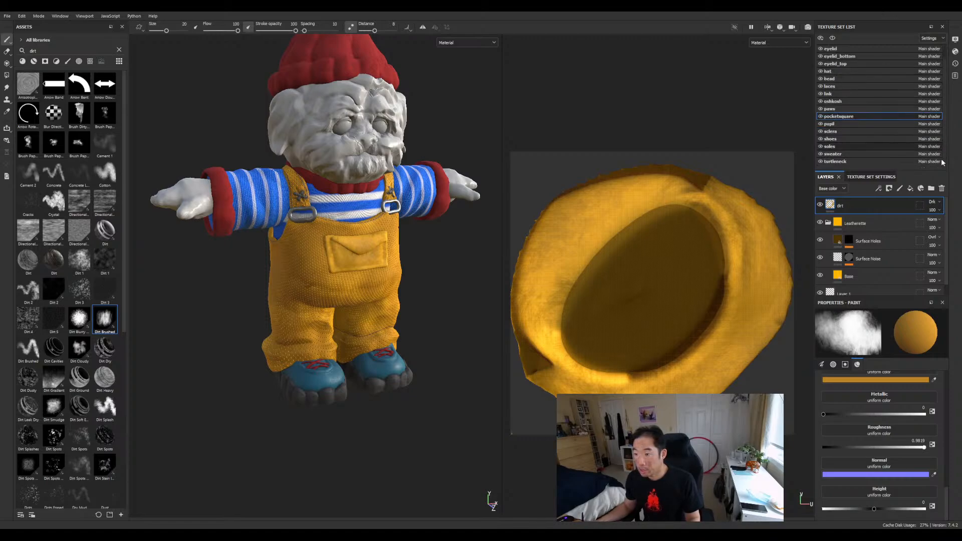
scroll(939, 158, up, 1)
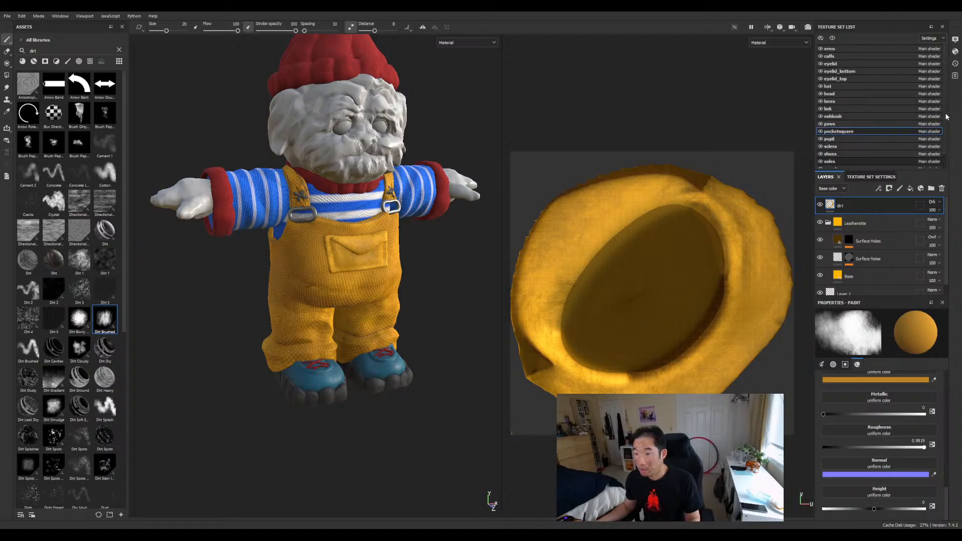
click(865, 48)
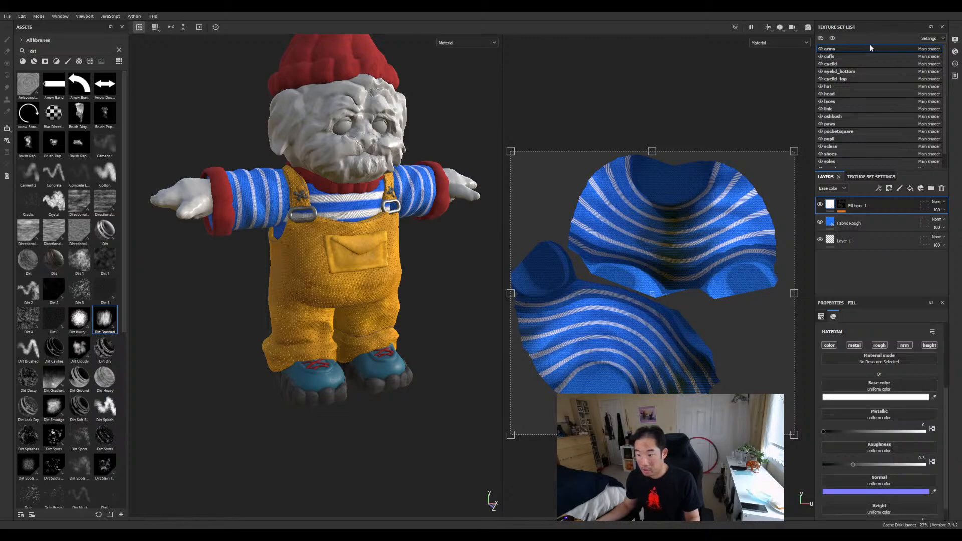
click(820, 205)
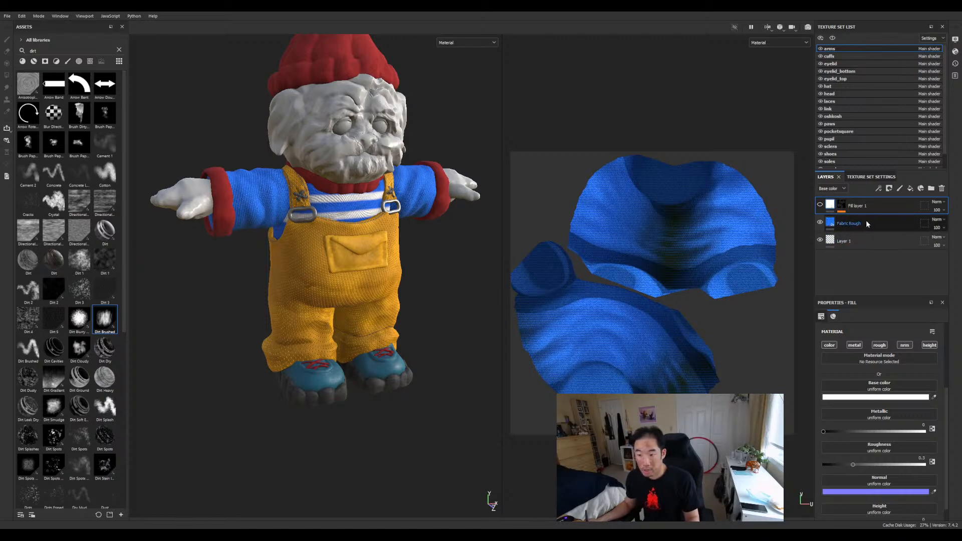
Step: Try the Fabric Rough material on the arms' Fill layer 1, and undo it
click(119, 49)
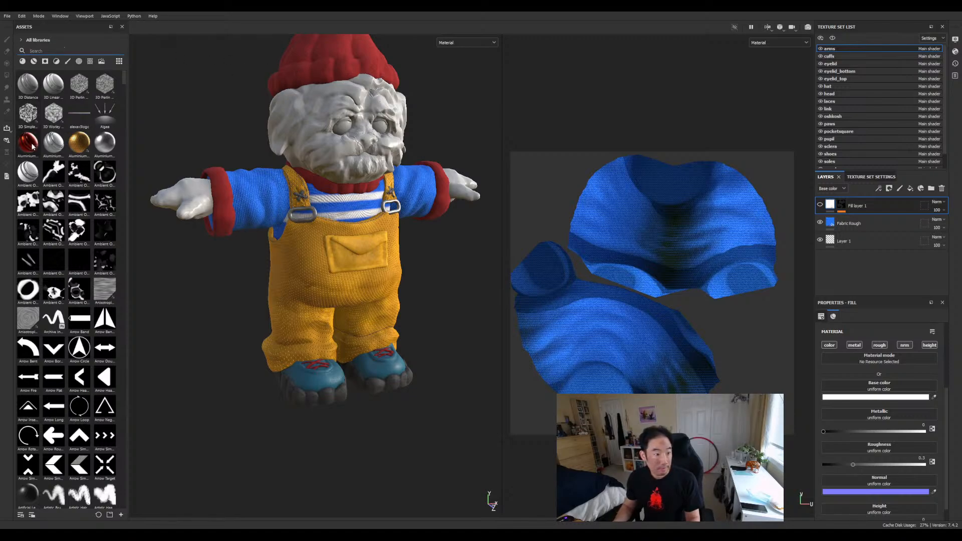
click(23, 62)
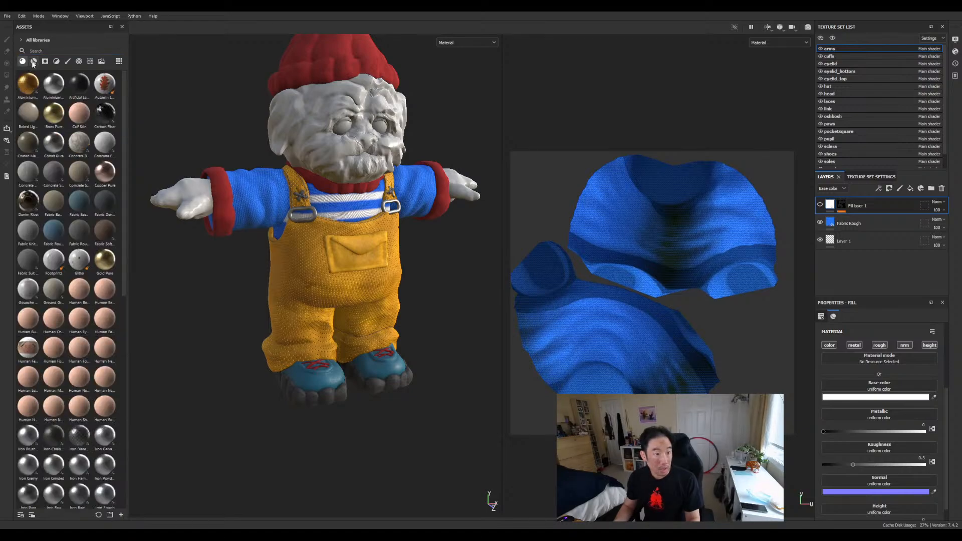
click(51, 235)
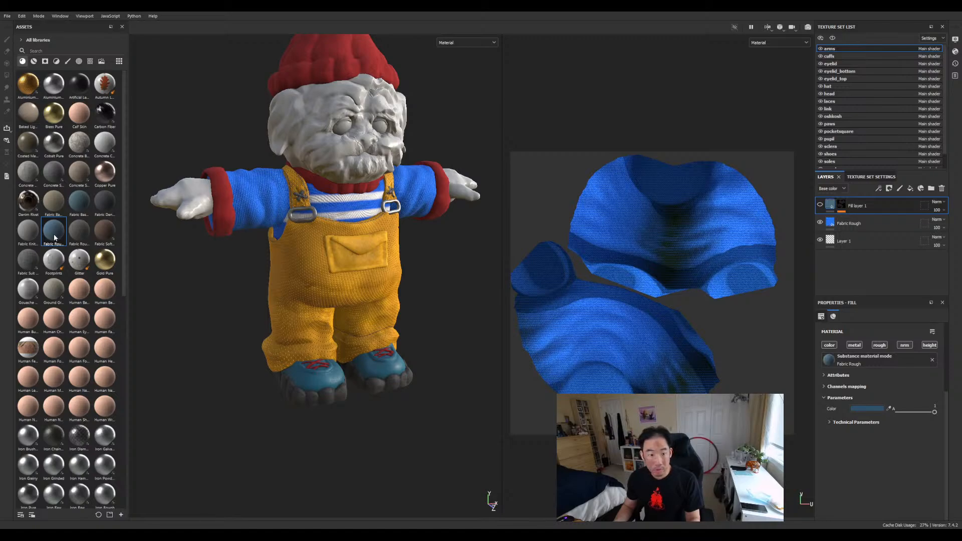
key(ctrl+z)
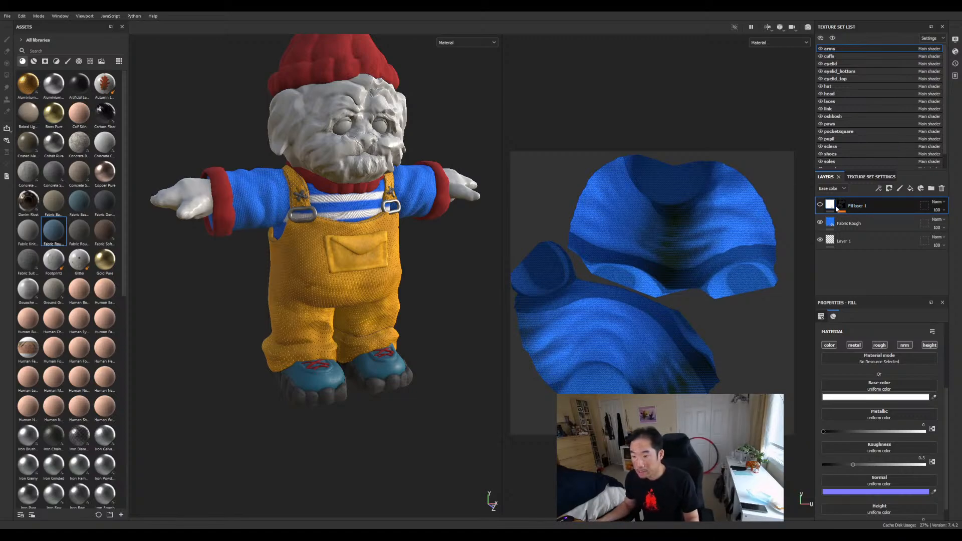
Step: Show the arms' Fill layer 1 again and open its mask to examine the Line Stripes fill
click(819, 204)
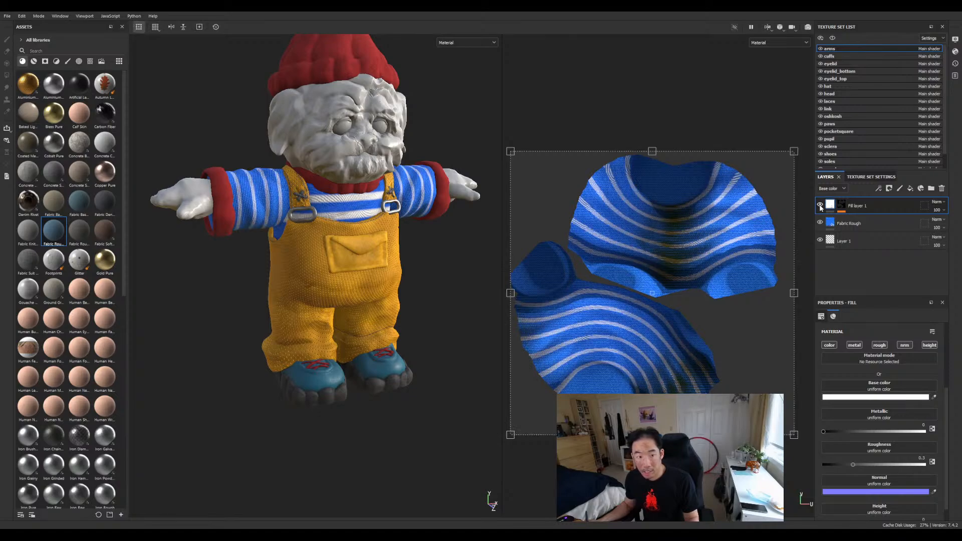
click(857, 212)
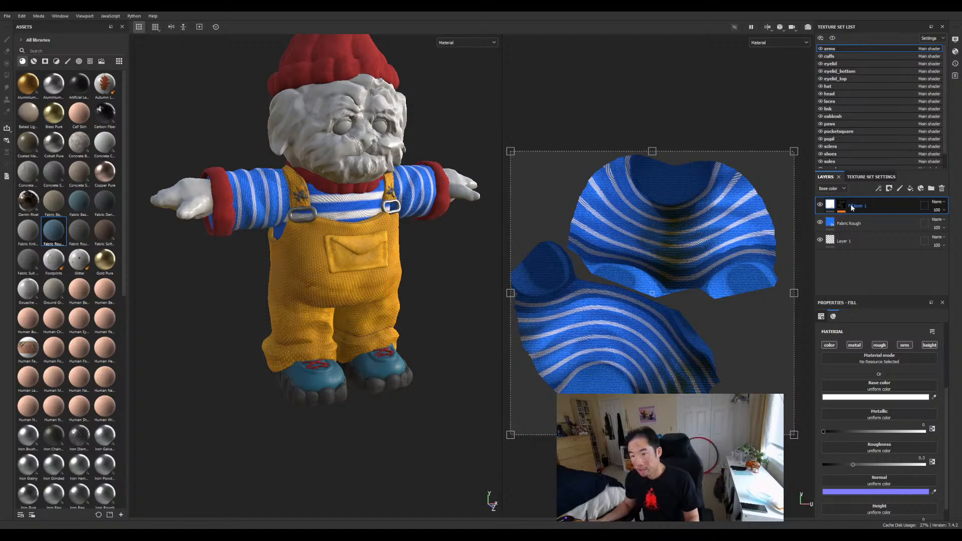
click(841, 204)
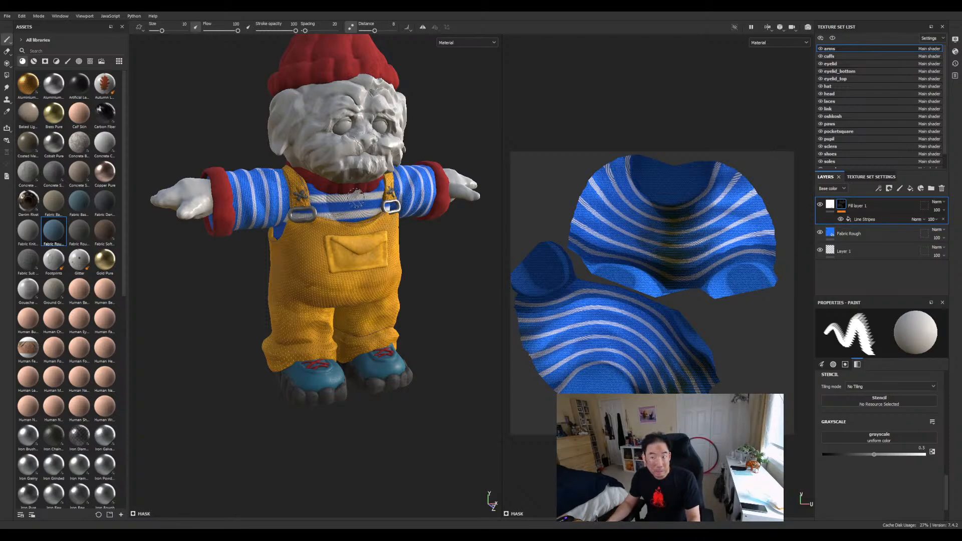
Step: Switch to the sweater texture set and delete its striped Fabric Rough copy 1 layer
click(852, 116)
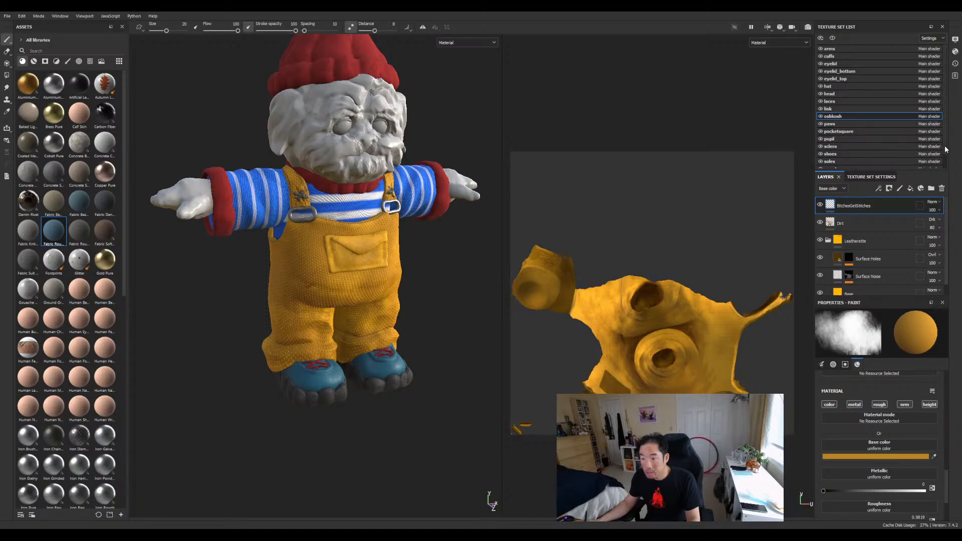
scroll(945, 145, down, 2)
click(877, 153)
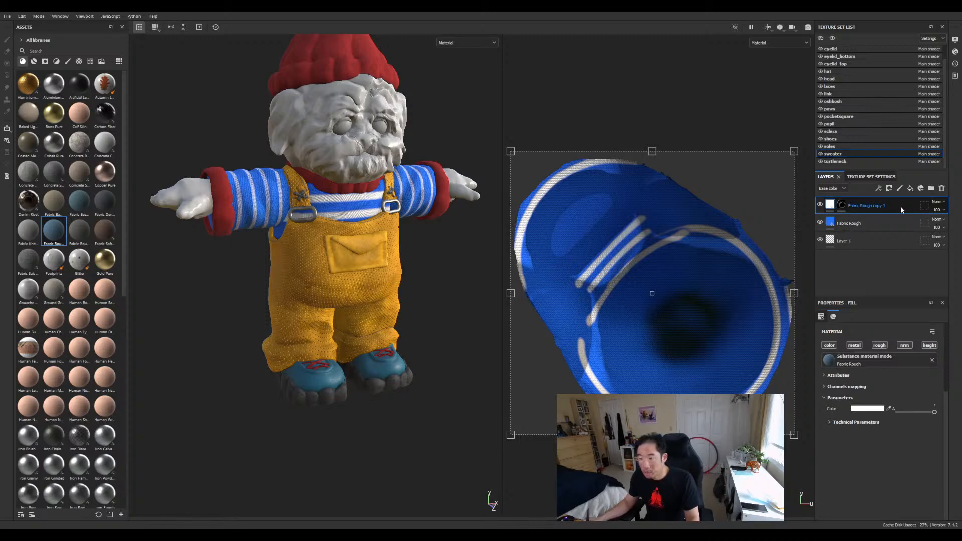
click(941, 189)
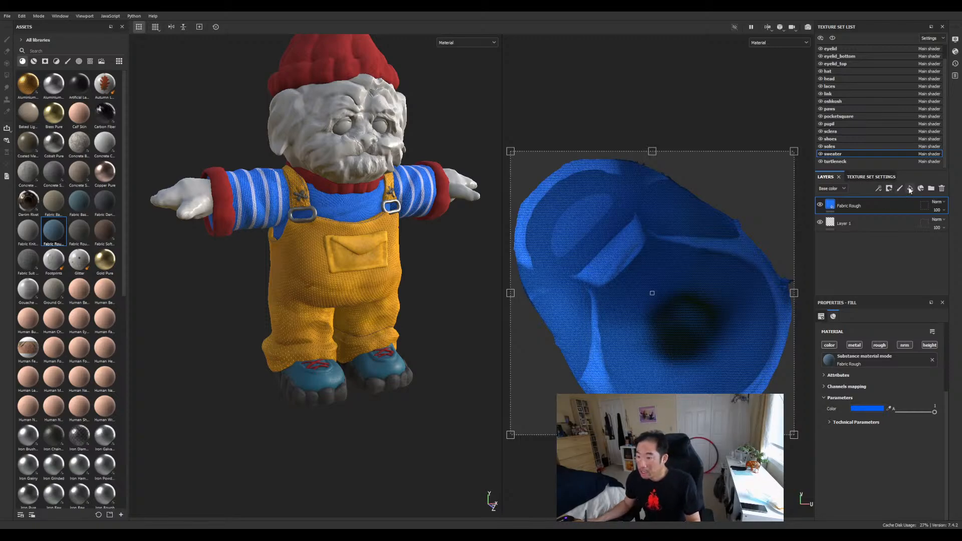
Step: Add a fill layer above the sweater's Fabric Rough layer, with a black mask containing a fill effect
click(909, 189)
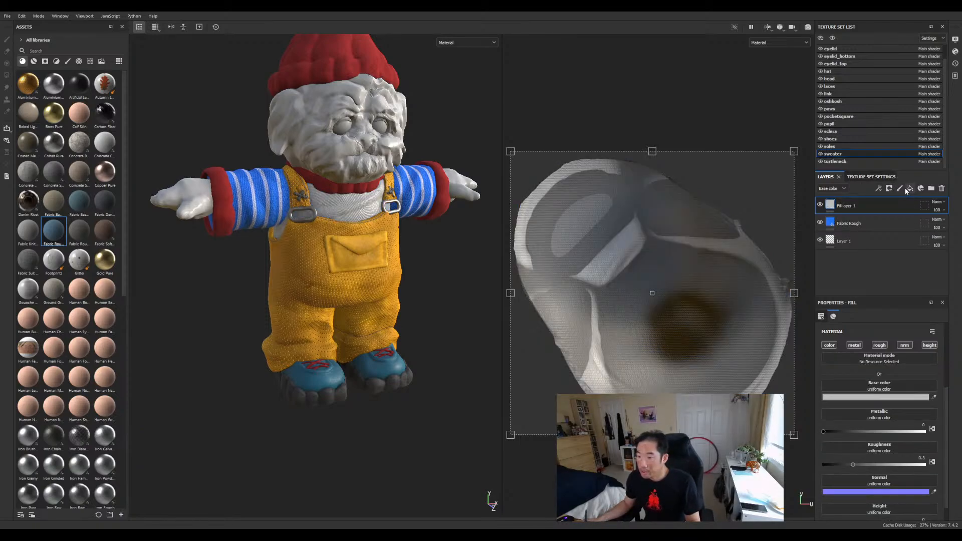
click(886, 216)
key(ctrl+z)
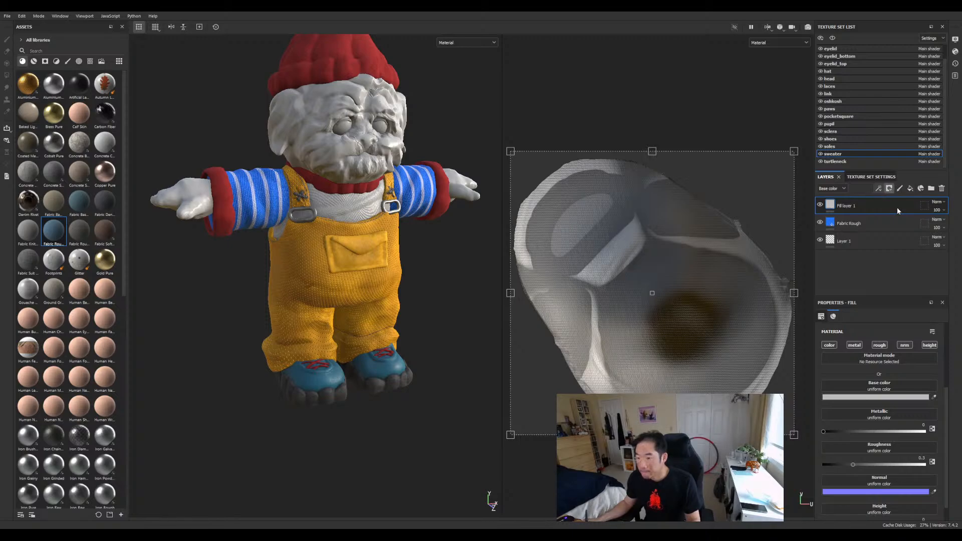
click(902, 207)
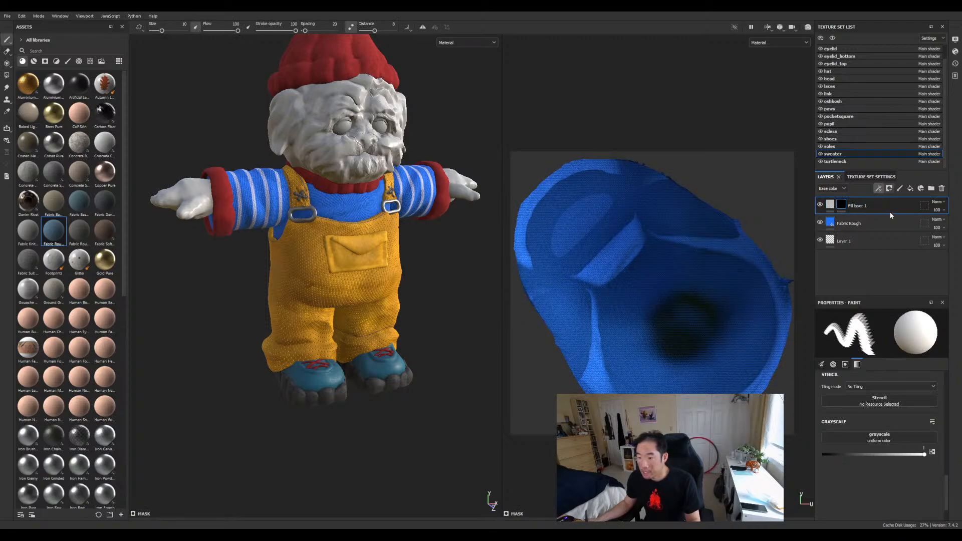
click(890, 218)
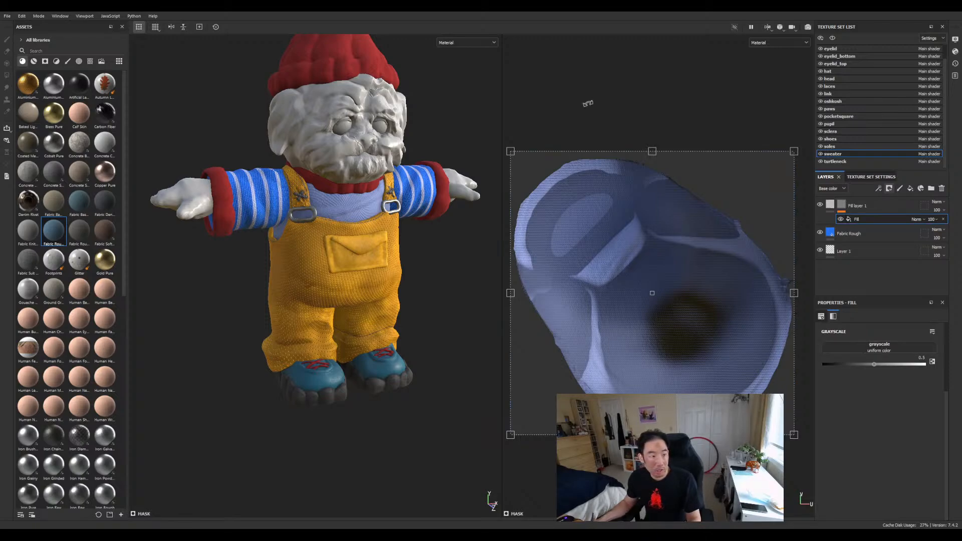
Step: Search the alphas for stripes and assign Line Stripes as the mask fill's grayscale
click(80, 47)
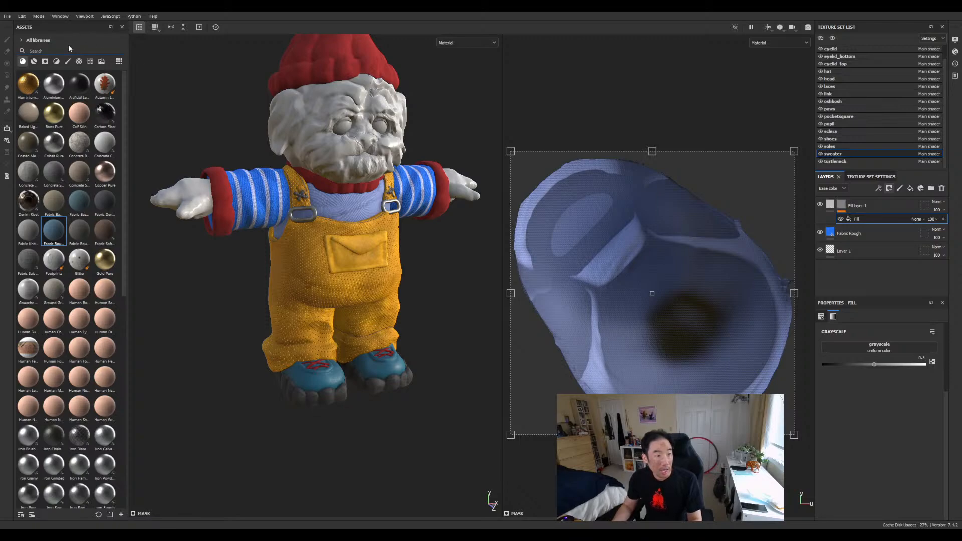
click(79, 62)
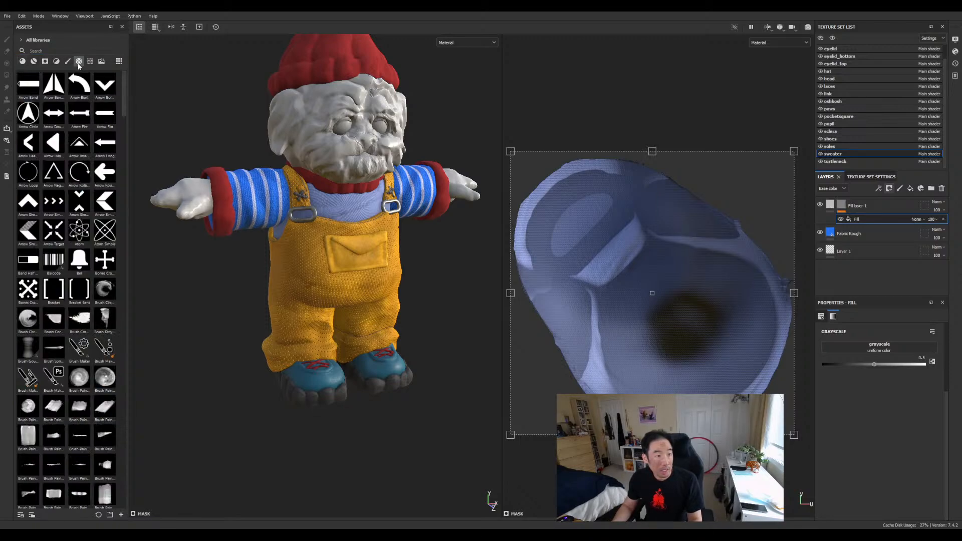
click(78, 51)
text(str)
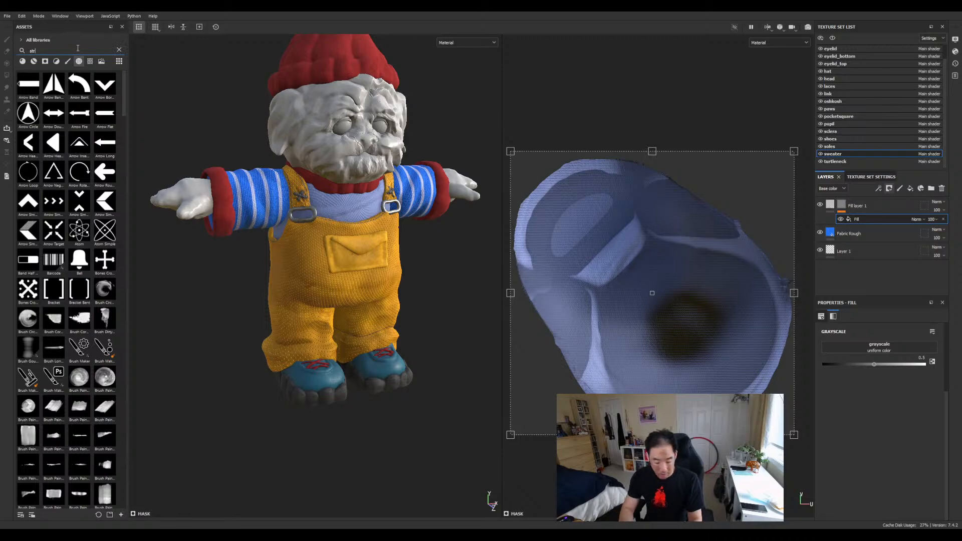
text(ipes)
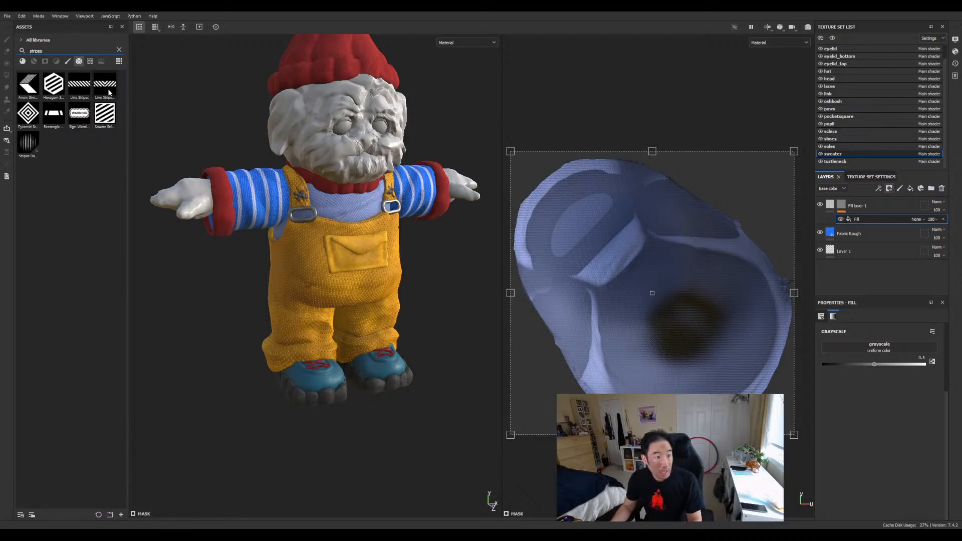
drag(79, 85, 875, 346)
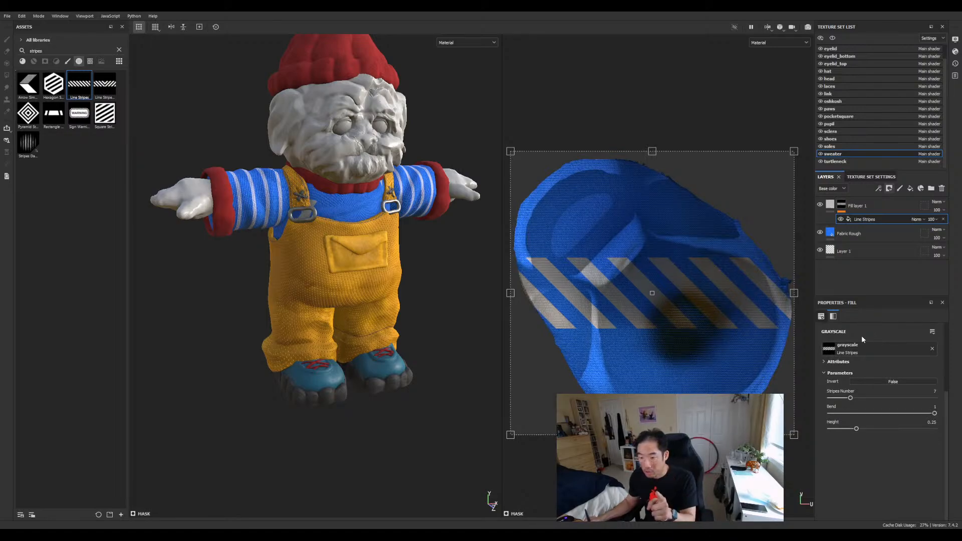
Step: Set the Line Stripes fill in the sweater's mask to Planar projection
click(838, 208)
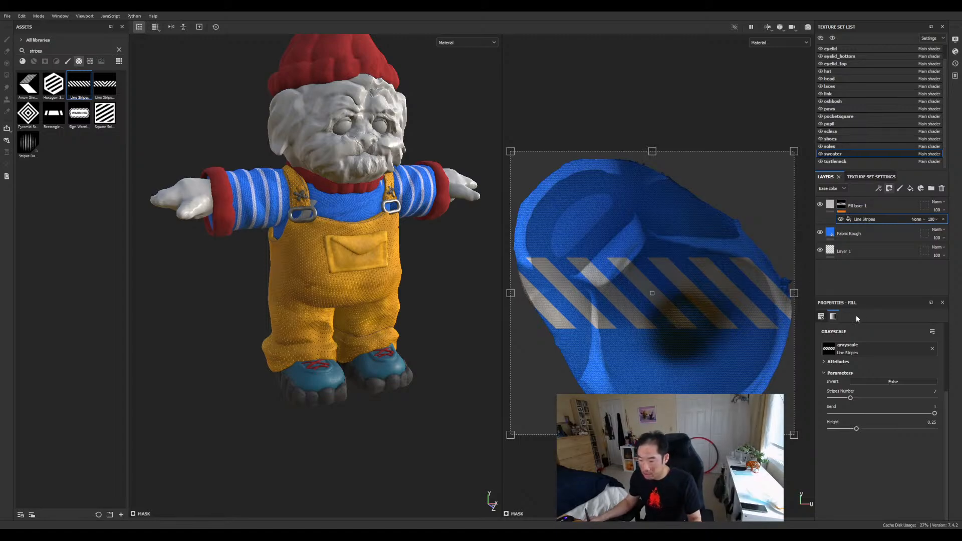
click(832, 317)
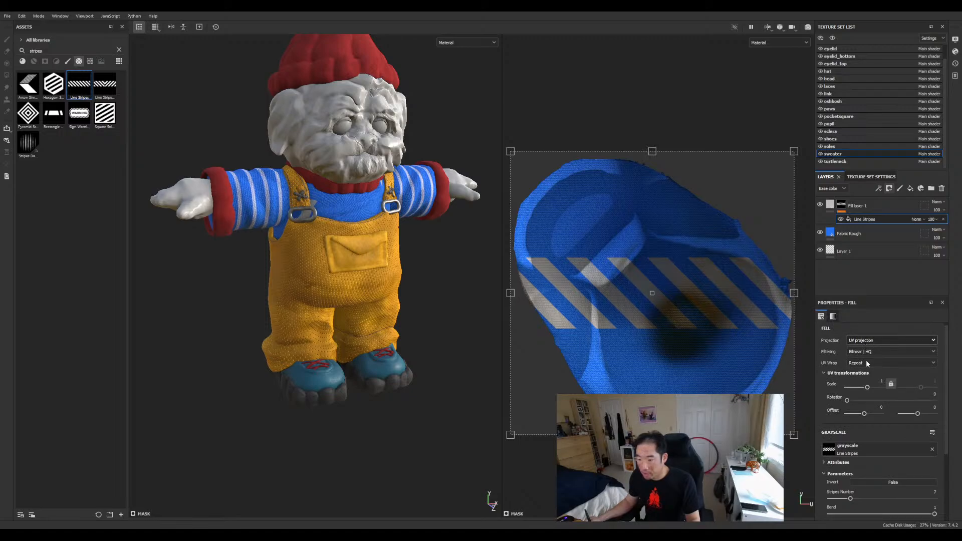
click(868, 374)
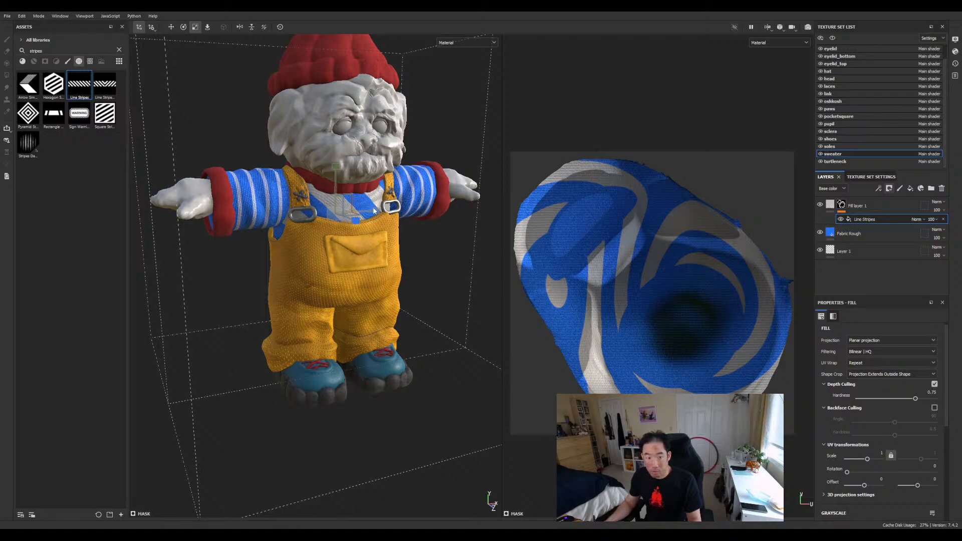
drag(337, 213, 317, 224)
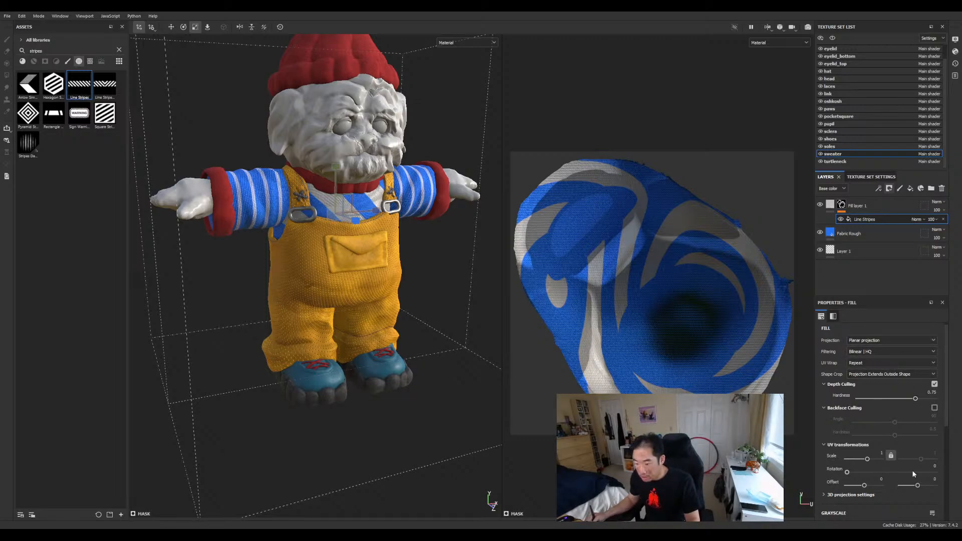
Step: Try rotating the Line Stripes projection by 360 and by 90 degrees
click(933, 466)
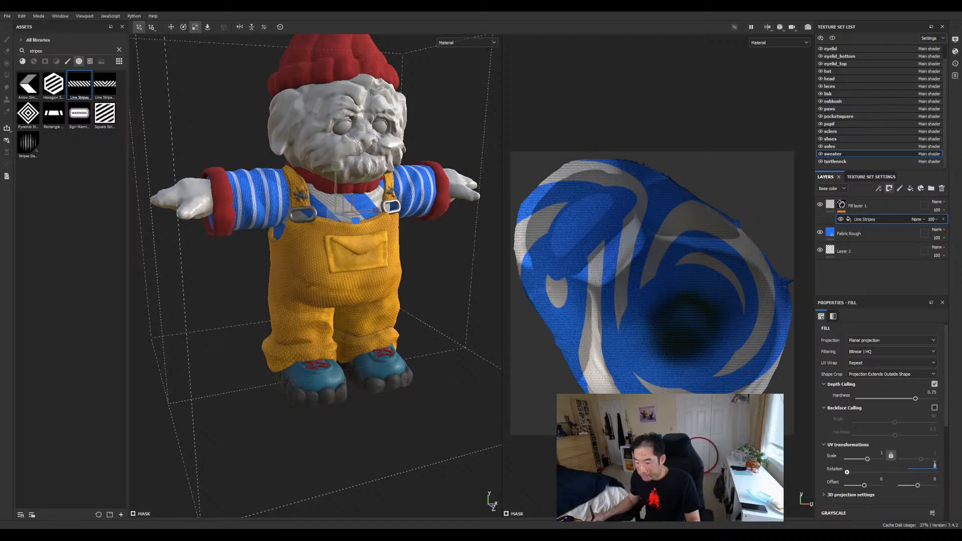
text(360)
key(Return)
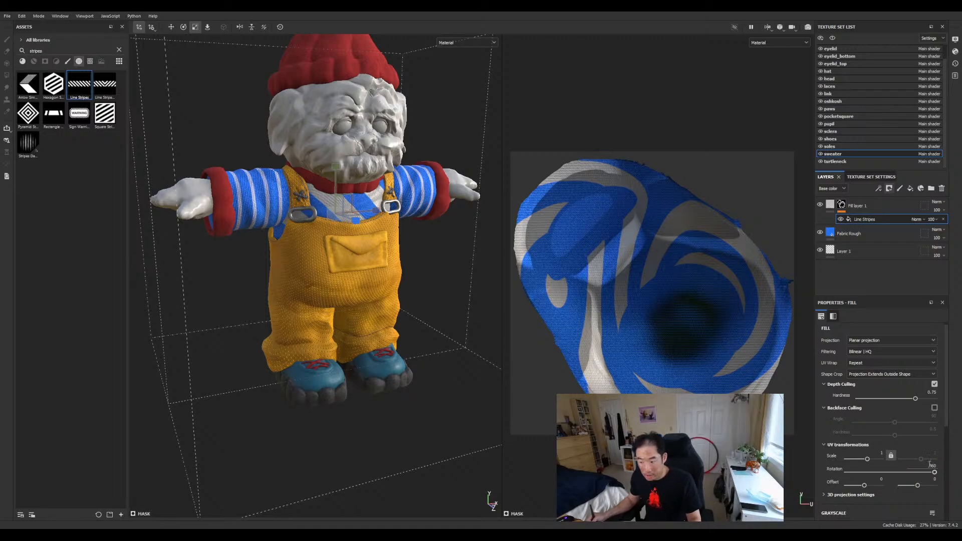
click(932, 466)
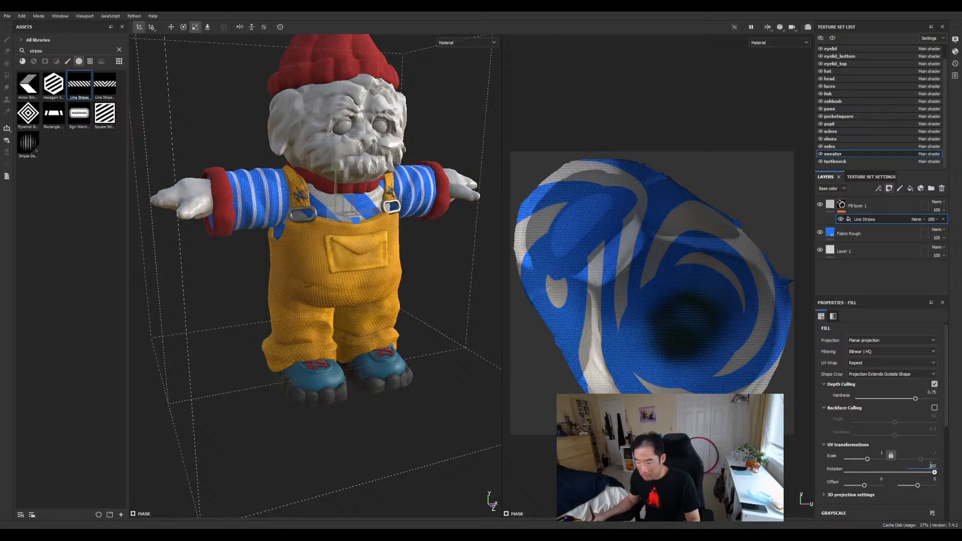
text(903)
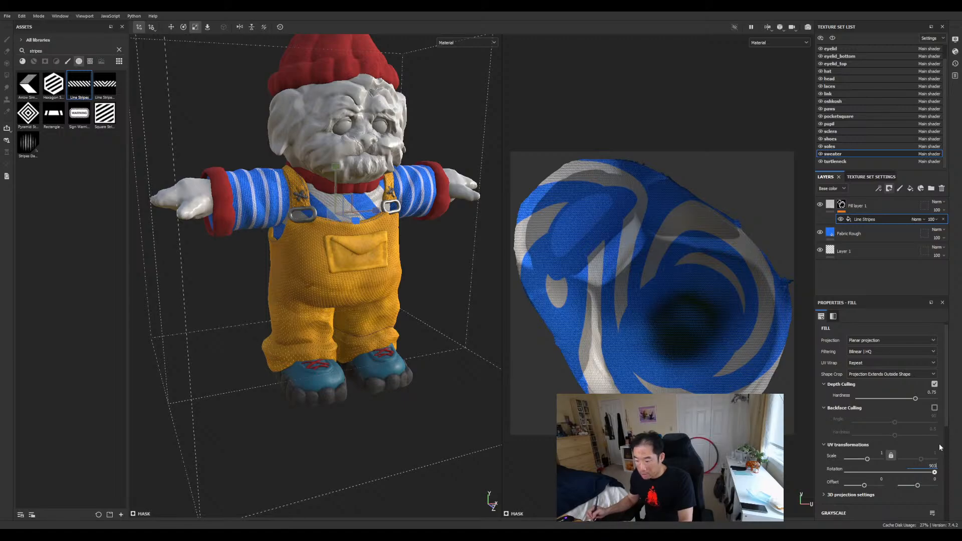
key(BackSpace)
key(Return)
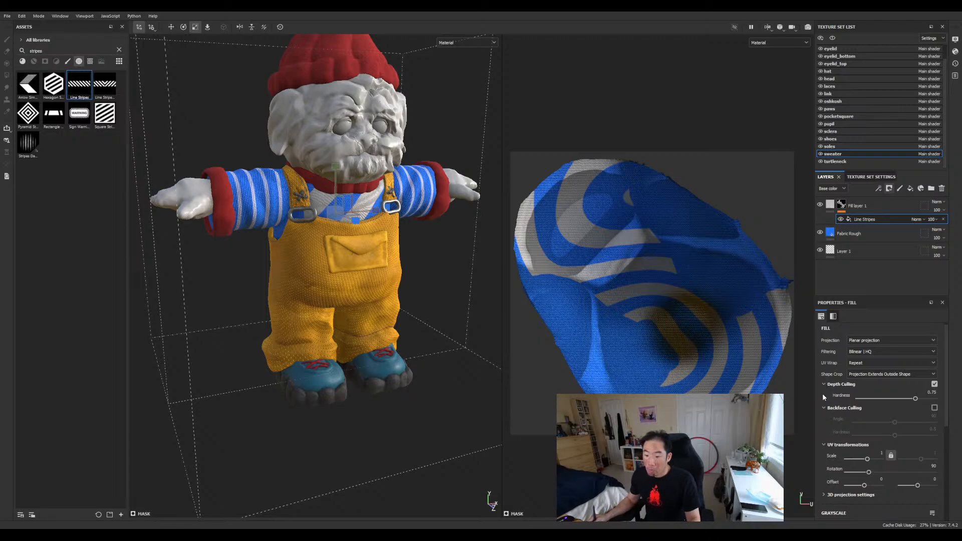
Step: Try a rotation of 45 degrees for the Line Stripes projection
drag(867, 472, 857, 472)
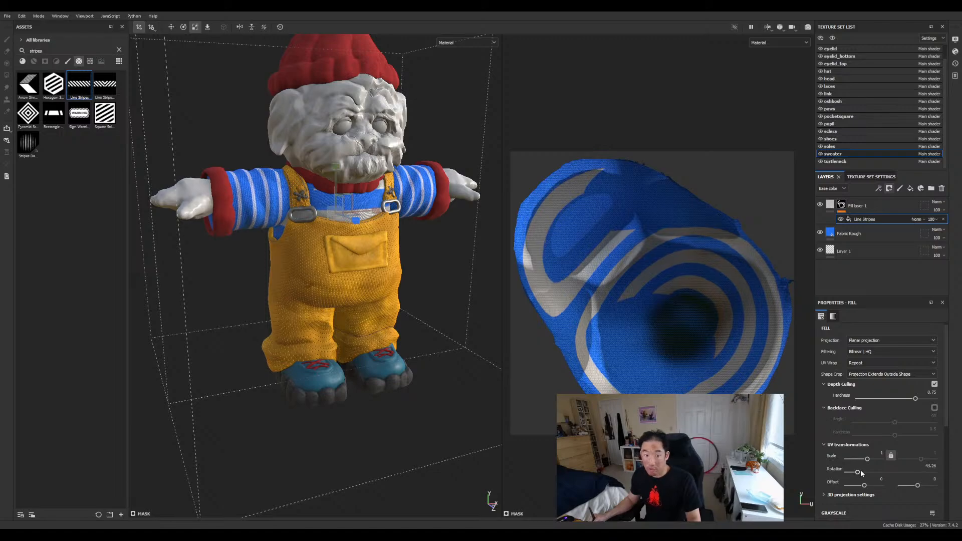
double_click(930, 466)
text(45)
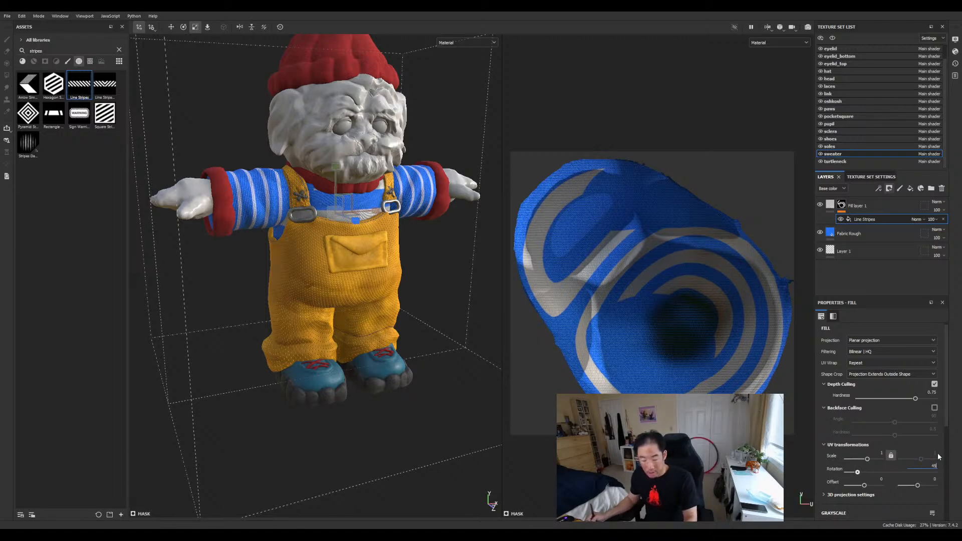
key(Return)
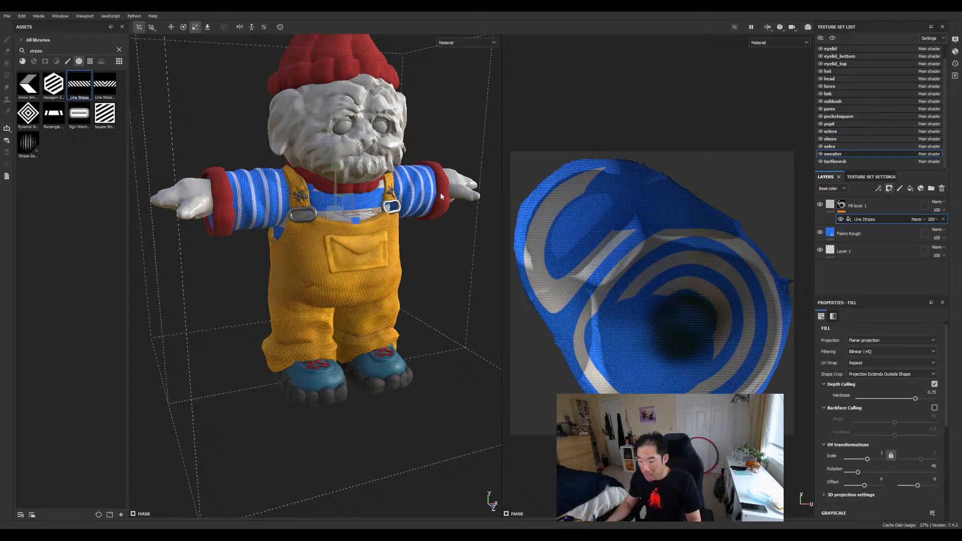
Step: Increase the scale of the Line Stripes to about 28 and set their rotation to 0
drag(867, 459, 868, 461)
drag(869, 461, 878, 458)
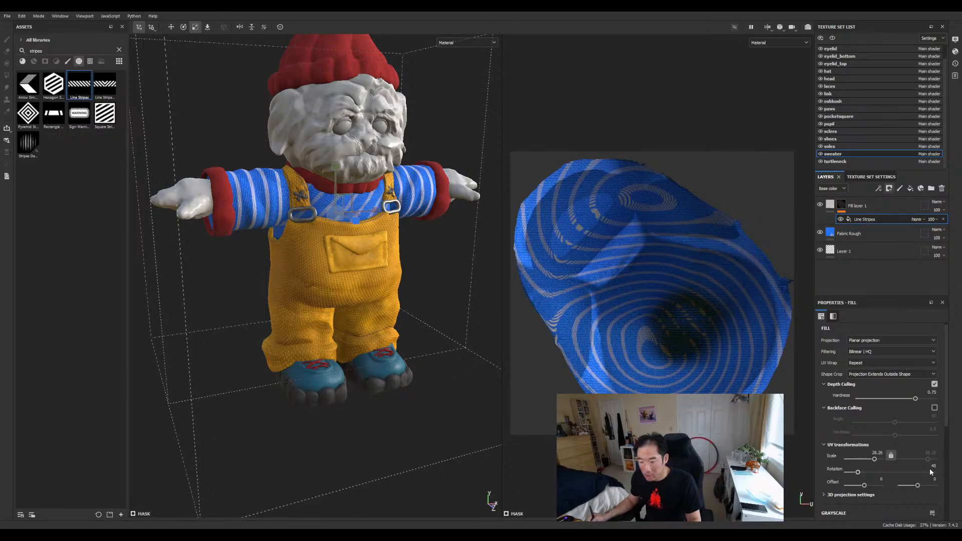
drag(858, 472, 891, 472)
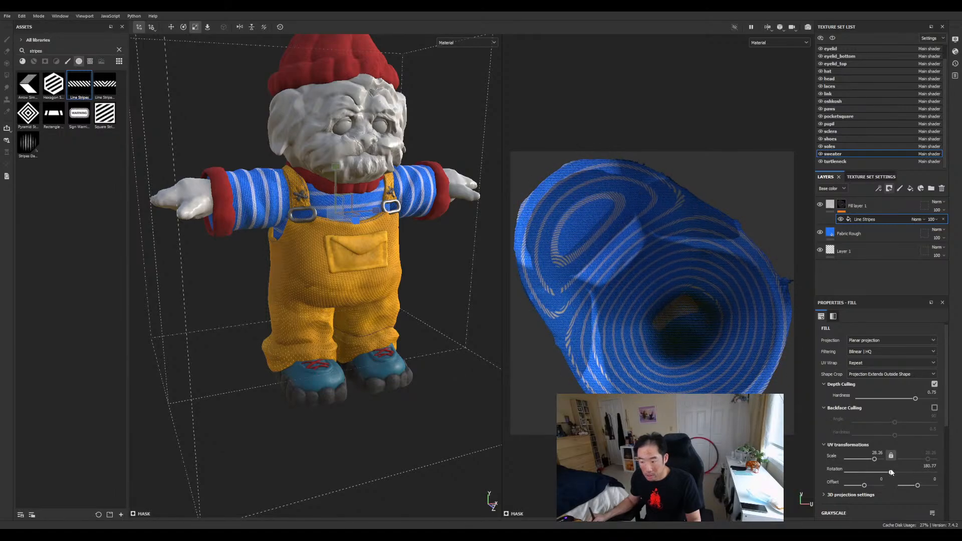
double_click(925, 465)
text(0)
key(Return)
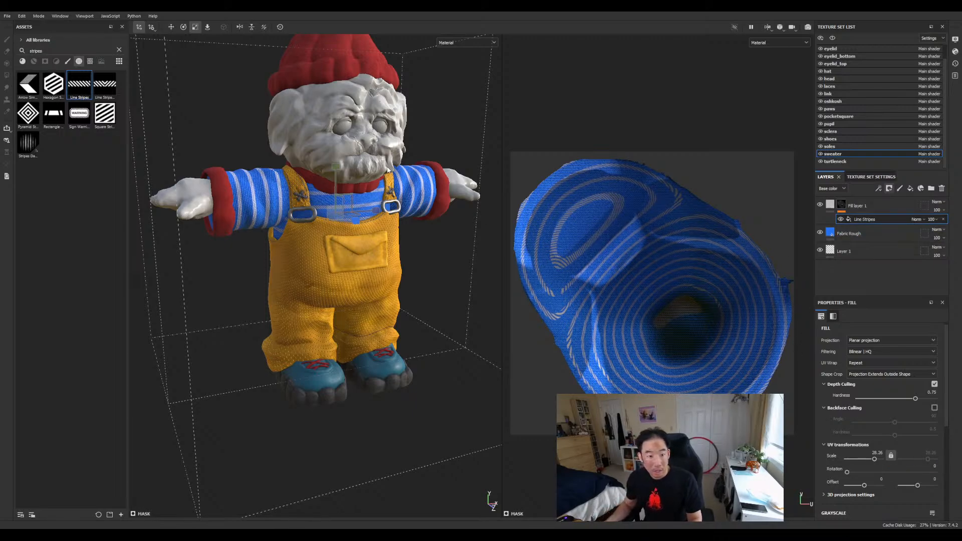
Step: Move the planar stripe projection slightly downward on the sweater's chest
click(170, 27)
mouse_move(336, 176)
mouse_down()
mouse_move(335, 196)
mouse_move(337, 181)
mouse_up()
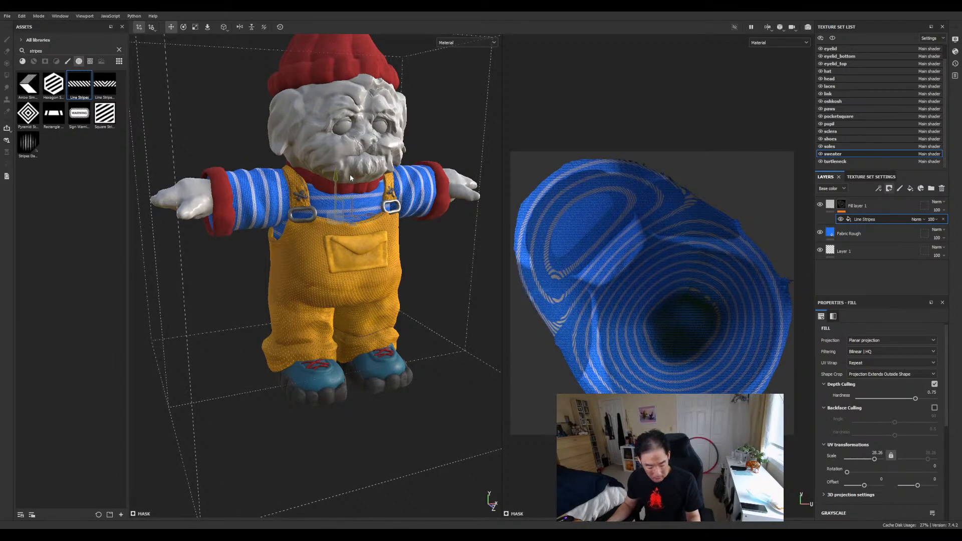
Step: Change the base color of the sweater's stripe fill layer to pure white
alt+drag(341, 178, 323, 186)
alt+drag(390, 168, 363, 190)
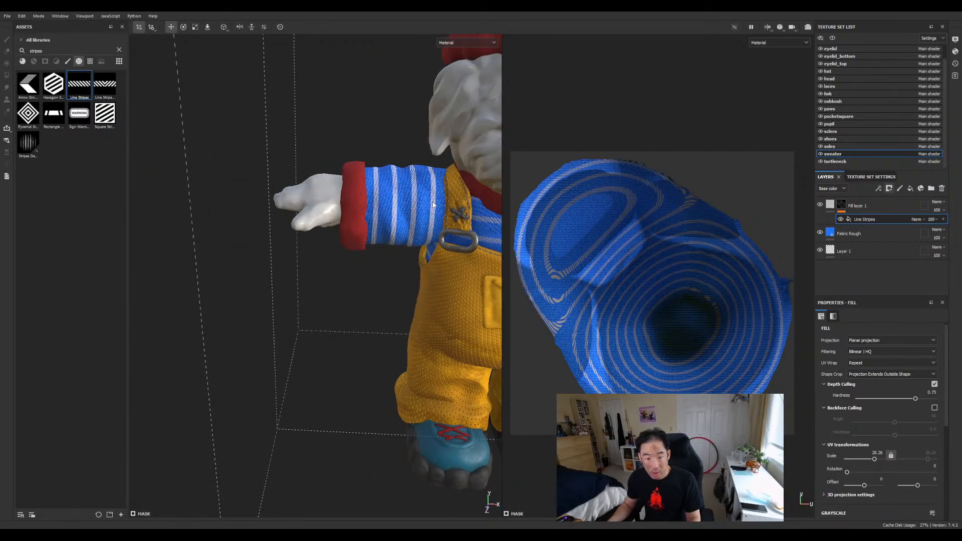
alt+drag(417, 141, 407, 203)
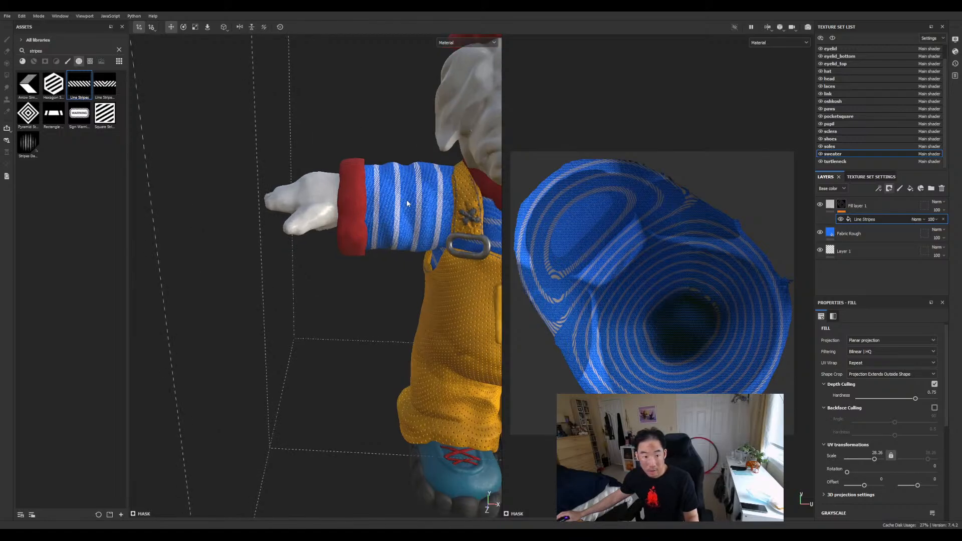
alt+middle_drag(407, 202, 188, 198)
alt+right_drag(189, 198, 244, 200)
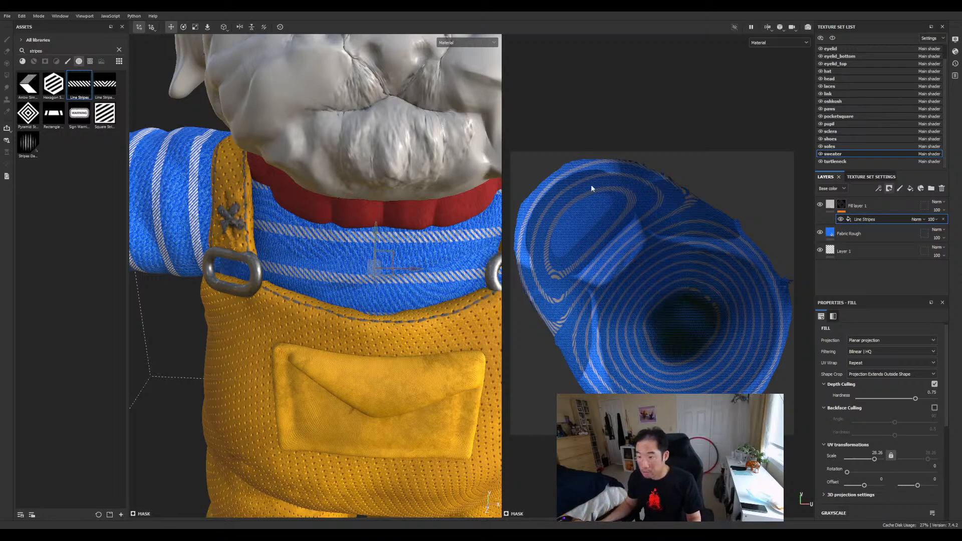
click(830, 204)
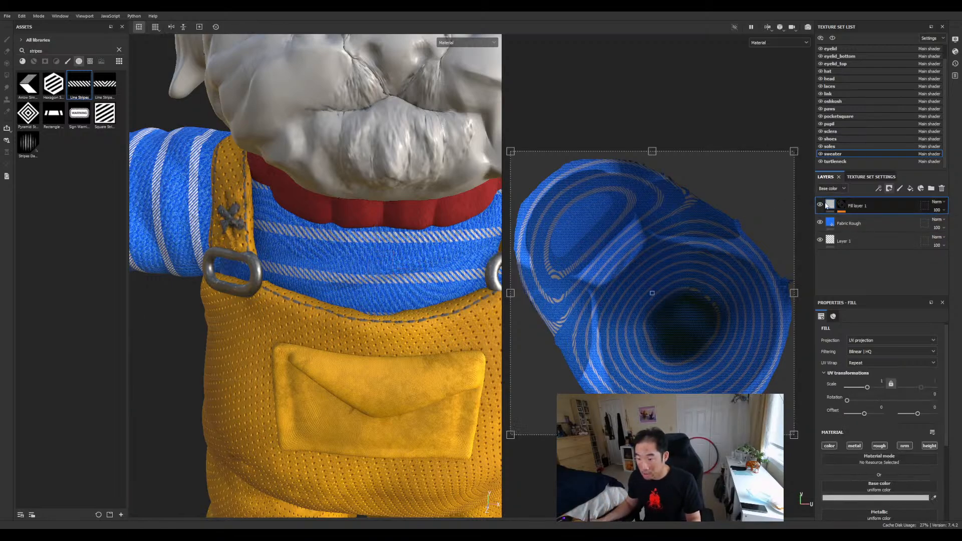
click(896, 497)
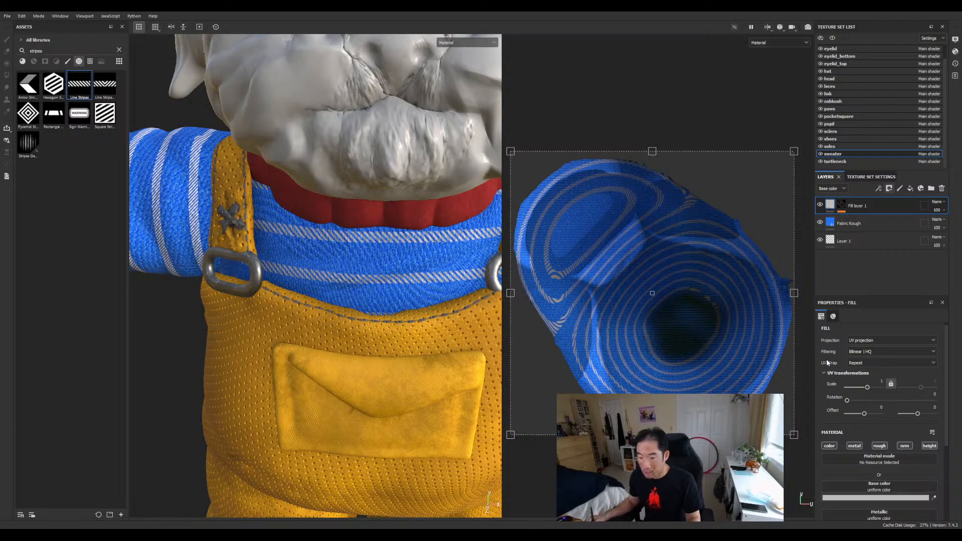
drag(825, 359, 770, 303)
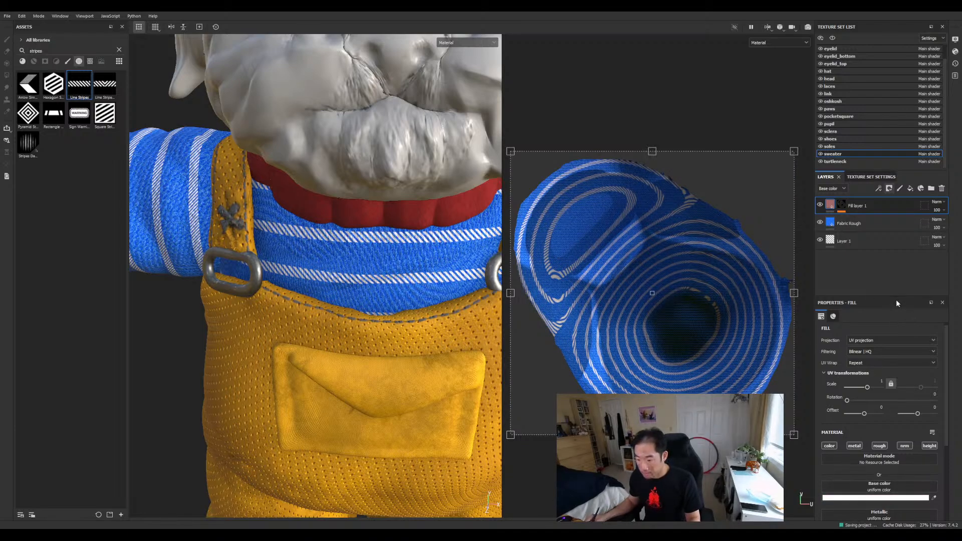
Step: Set the Stripes Number of the sweater's Line Stripes mask to 11
click(840, 206)
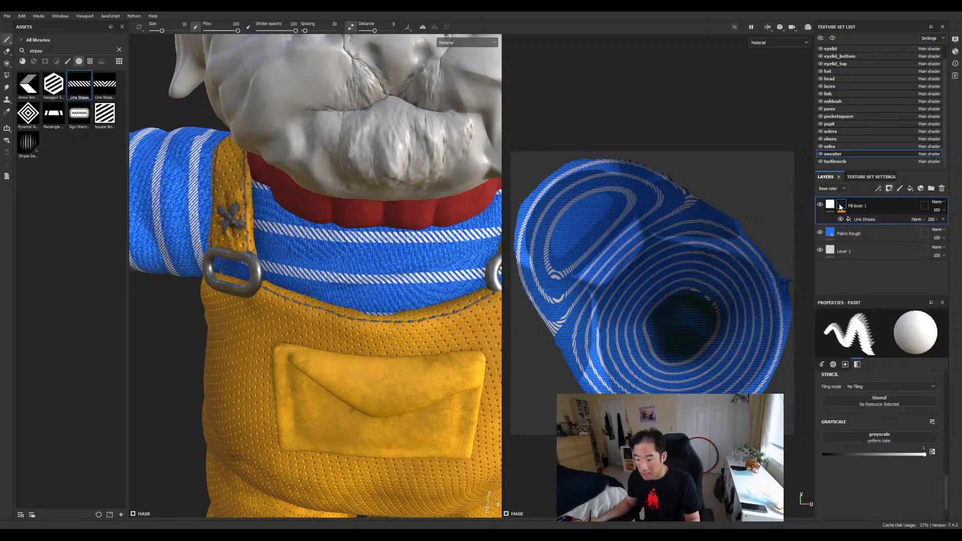
click(830, 205)
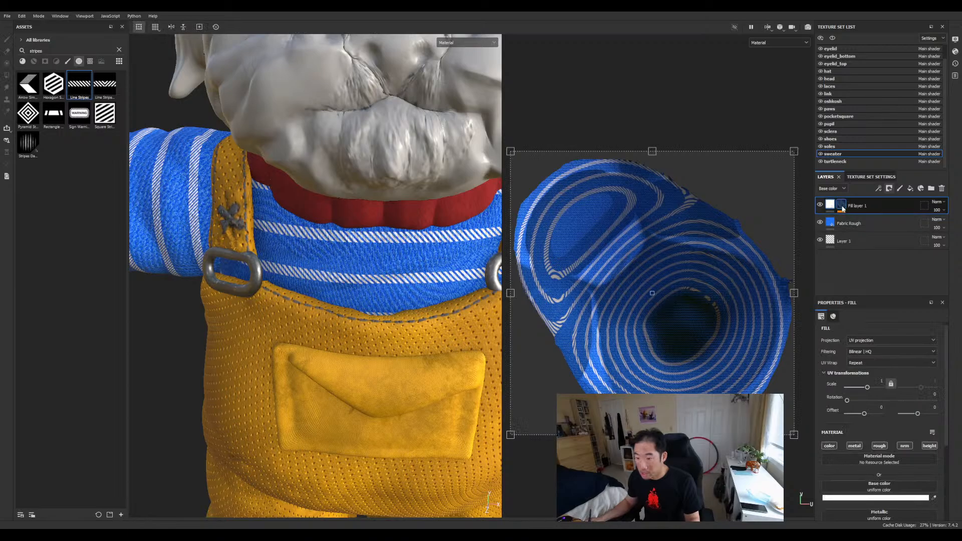
click(841, 205)
click(865, 220)
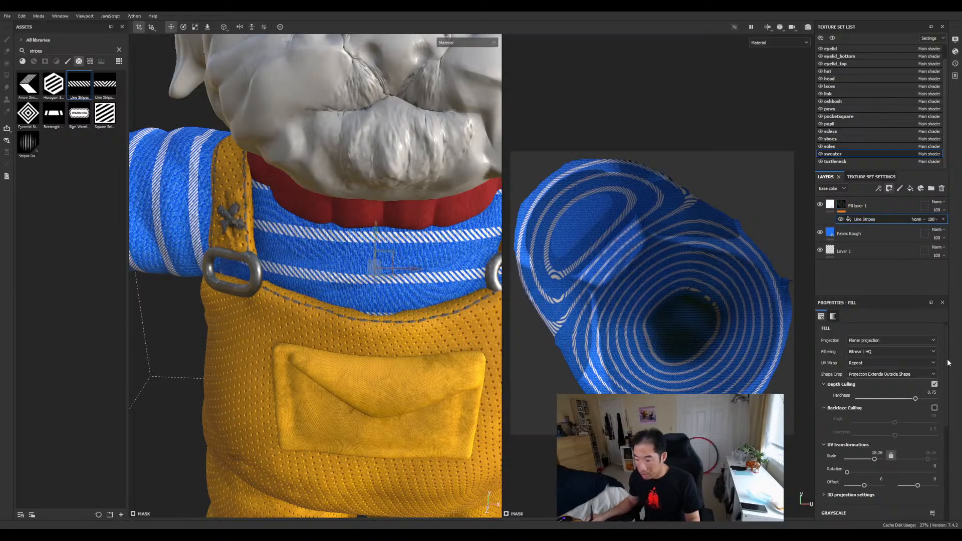
scroll(946, 365, down, 7)
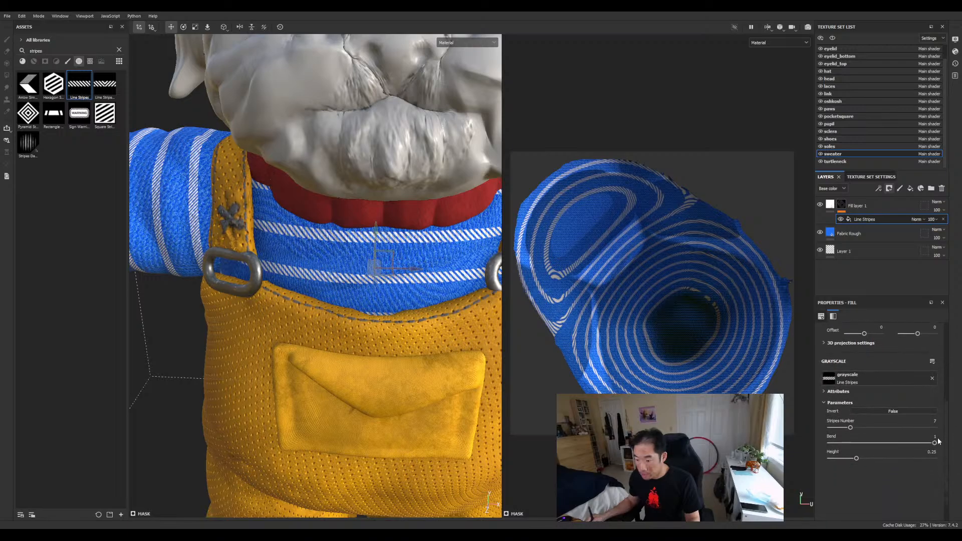
drag(850, 404, 867, 410)
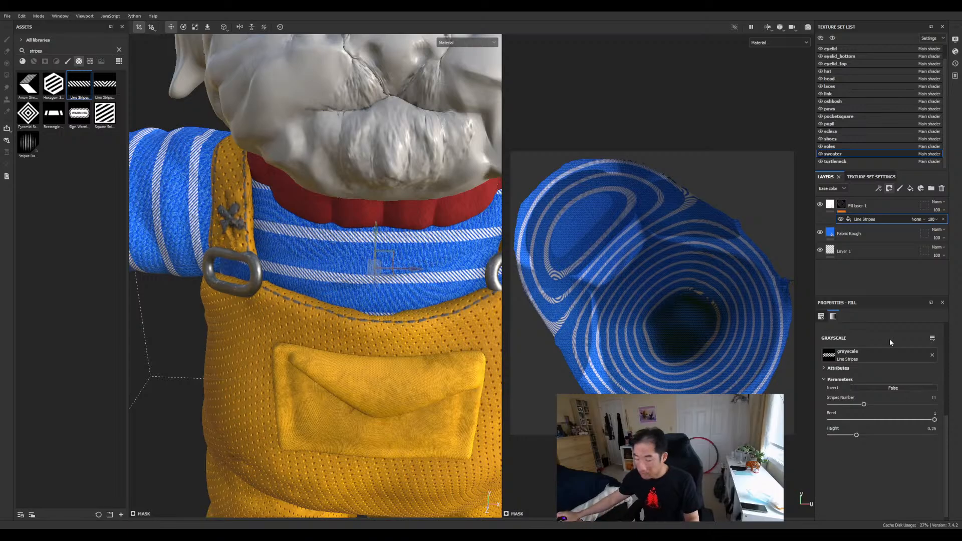
Step: Increase the sweater stripes' Height to 0.45 and nudge their planar projection slightly downward on the chest
scroll(365, 321, down, 2)
scroll(366, 323, down, 6)
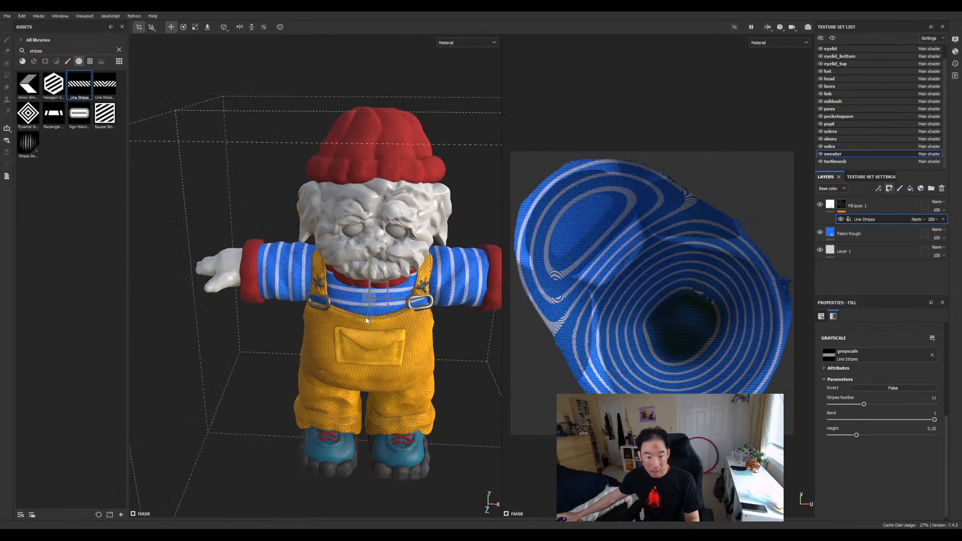
scroll(368, 327, up, 5)
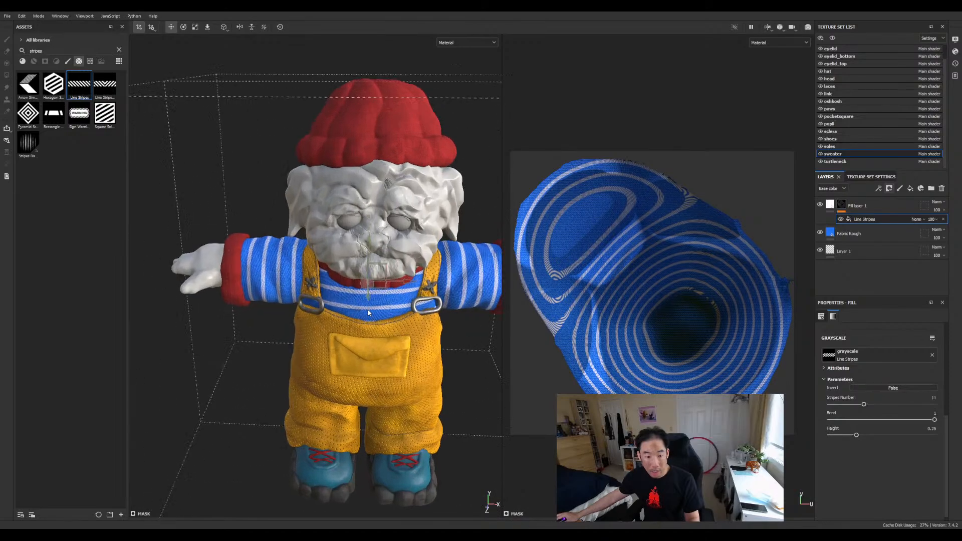
scroll(267, 349, up, 1)
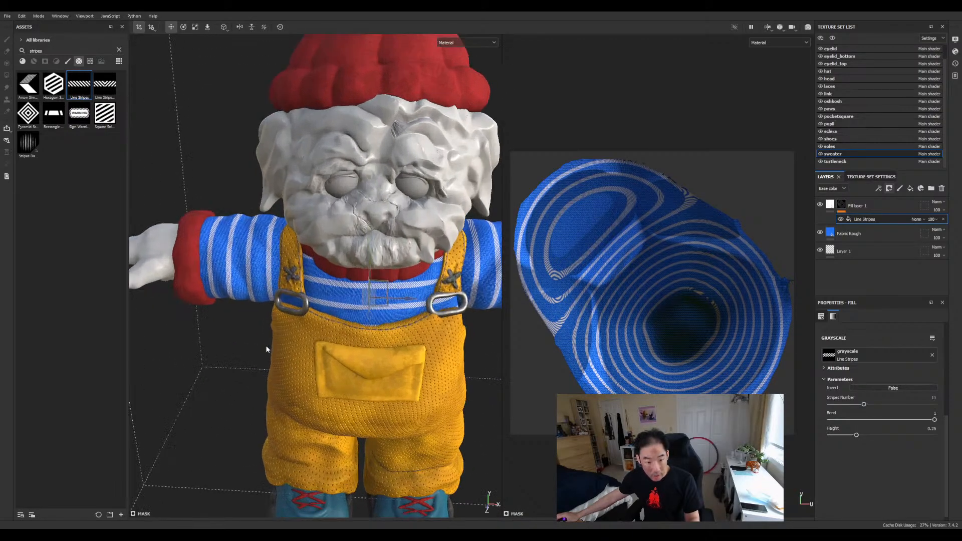
scroll(267, 349, down, 4)
scroll(268, 350, up, 1)
scroll(268, 345, up, 3)
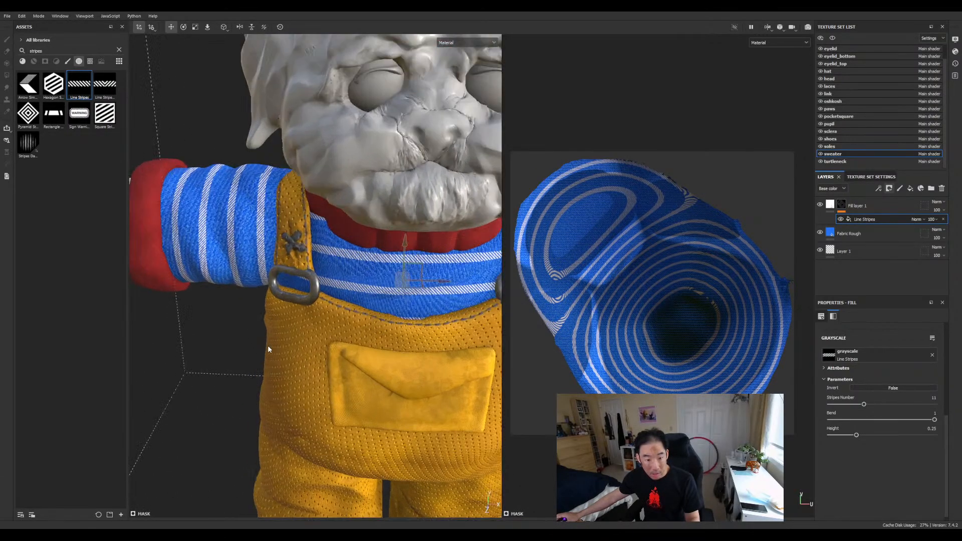
scroll(446, 307, down, 3)
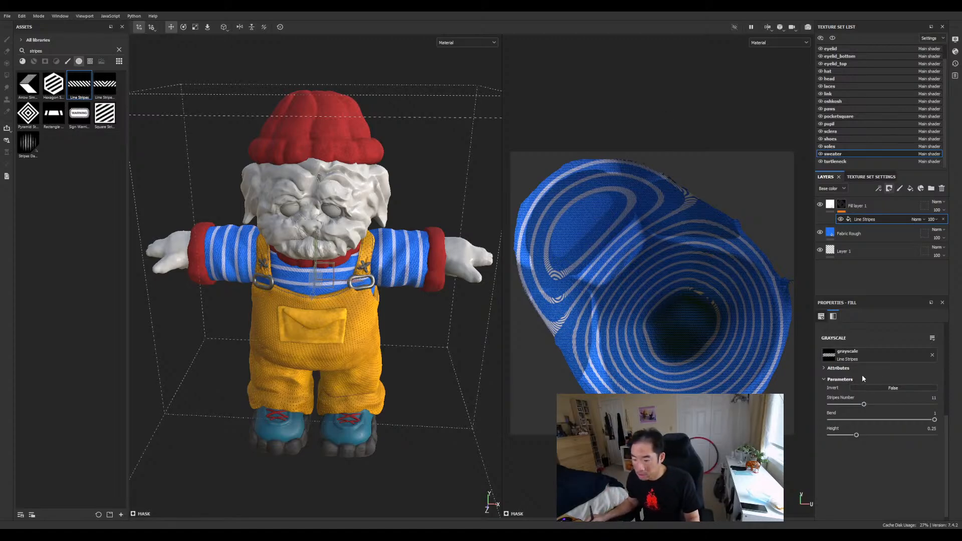
drag(856, 435, 876, 439)
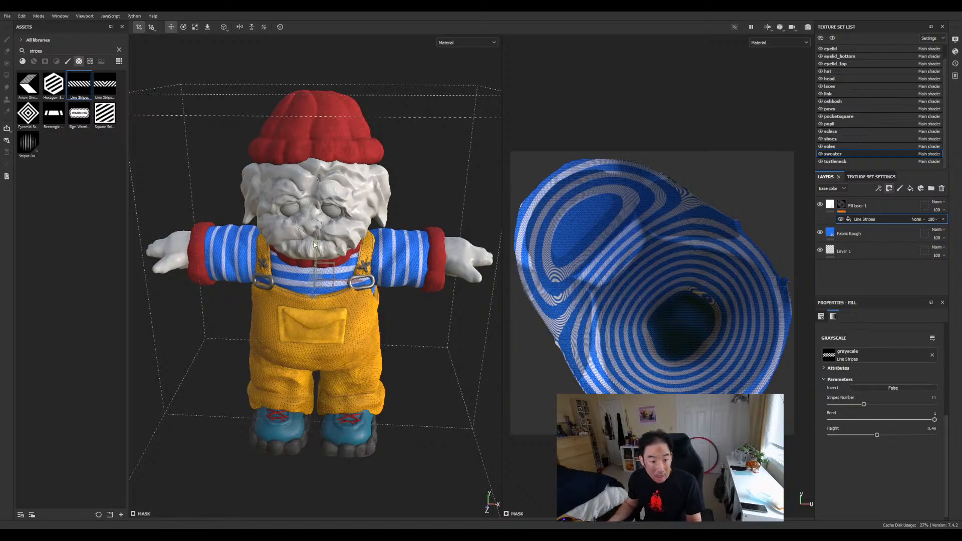
drag(316, 239, 316, 243)
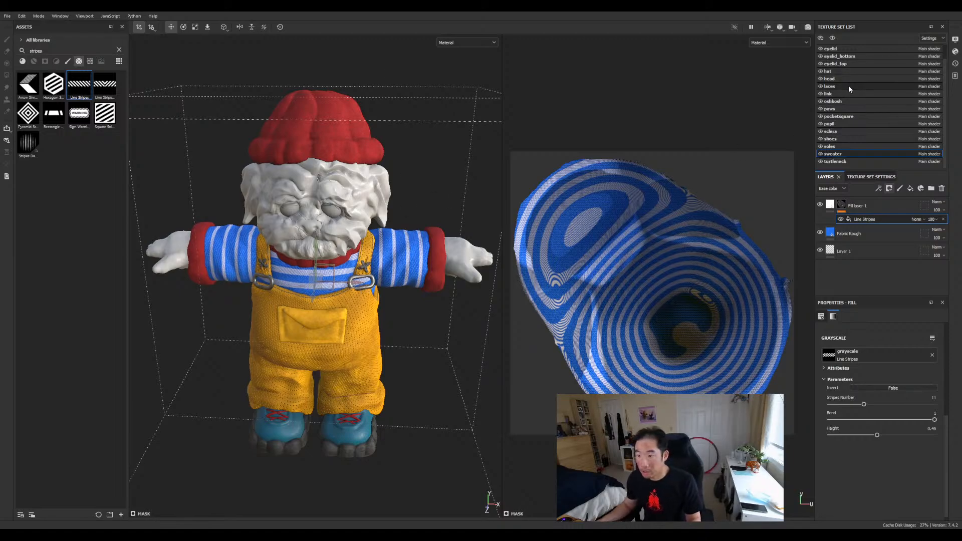
Step: Thicken the stripes on the arms texture set by raising their Line Stripes Height to 0.42
scroll(899, 84, up, 2)
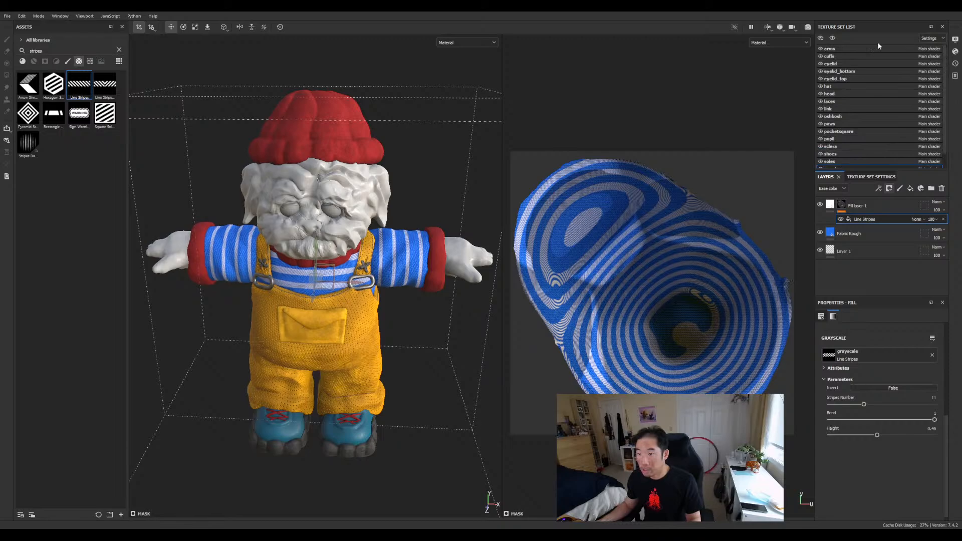
click(868, 49)
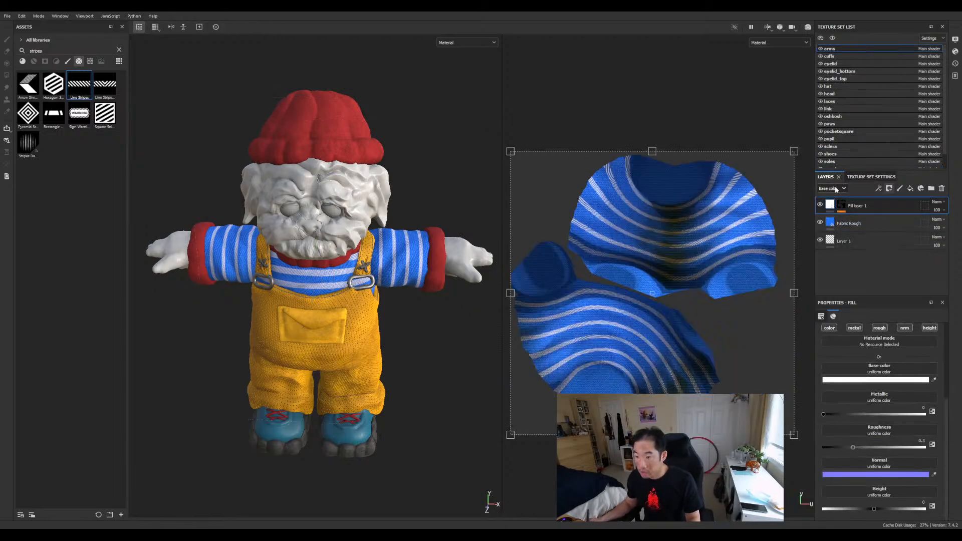
click(842, 205)
click(862, 219)
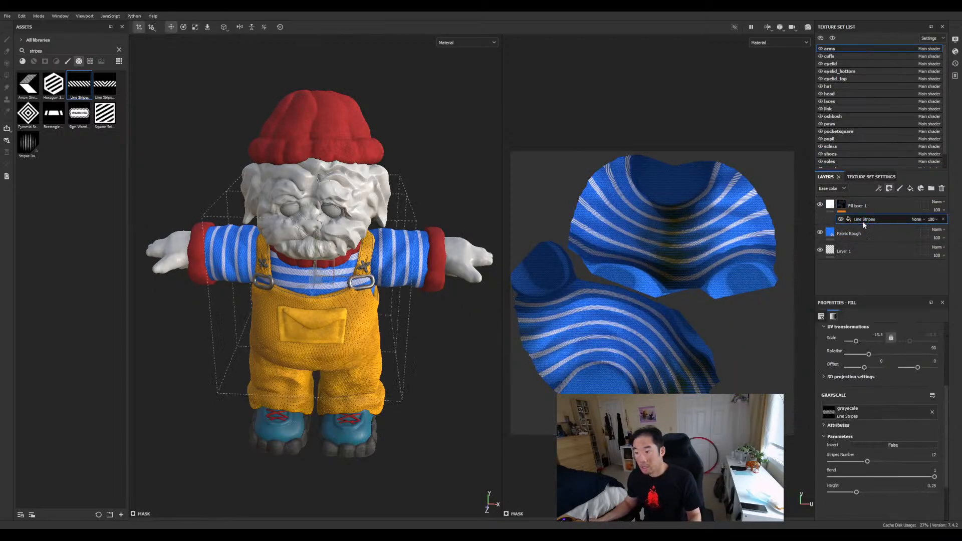
scroll(941, 416, down, 2)
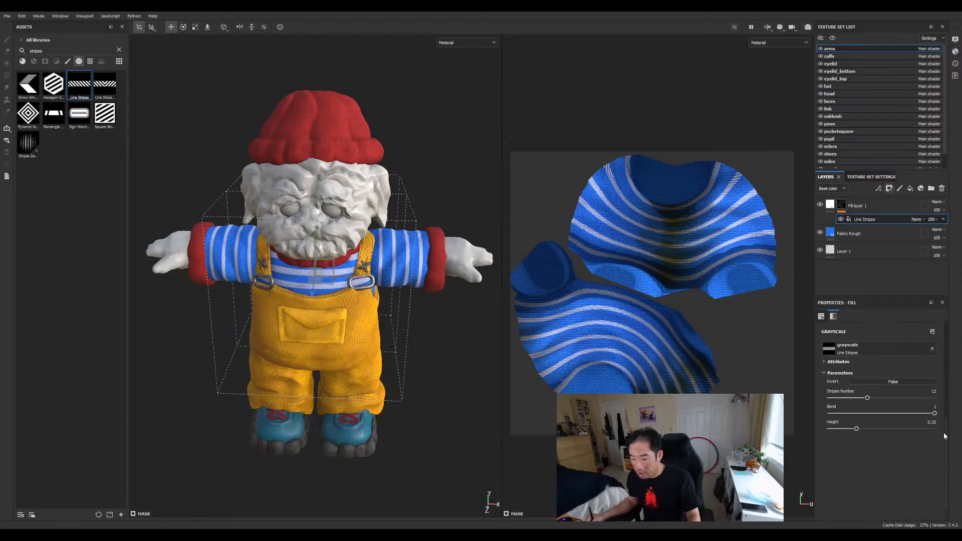
drag(857, 429, 875, 430)
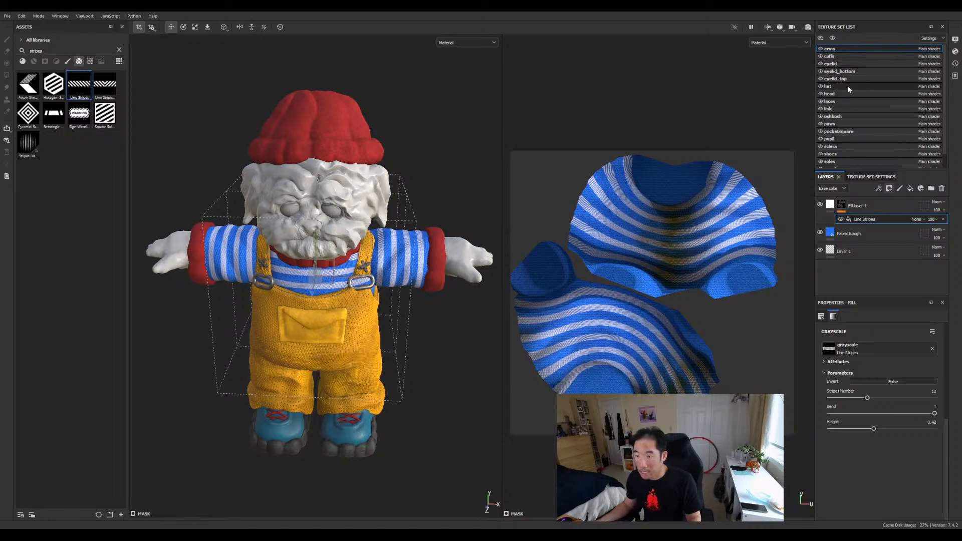
Step: Check the Height value of the Line Stripes mask on the sweater texture set
scroll(943, 145, down, 1)
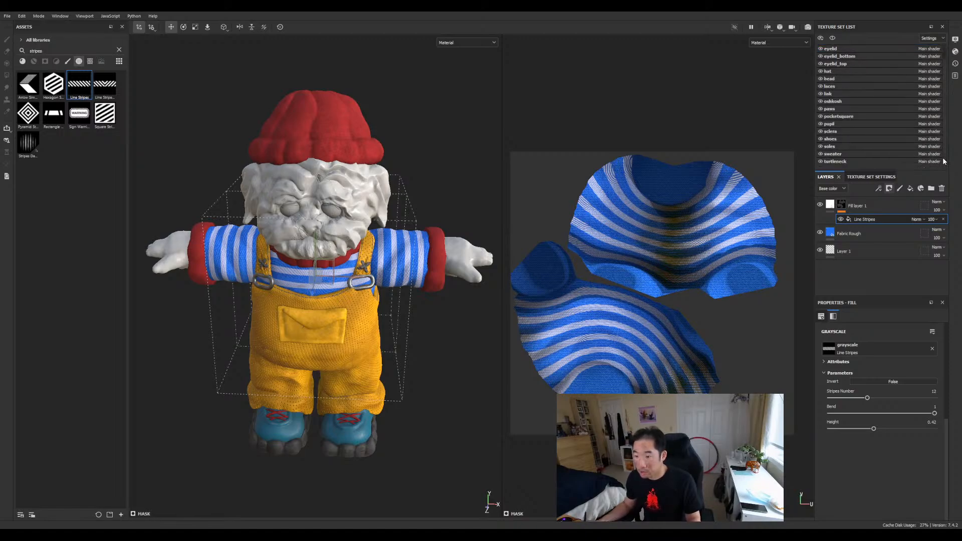
click(865, 153)
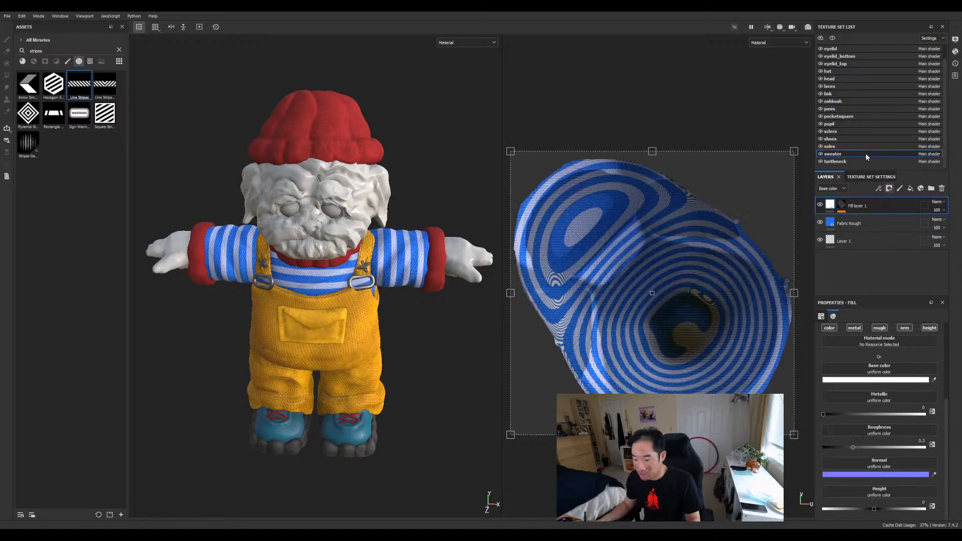
click(841, 205)
click(856, 219)
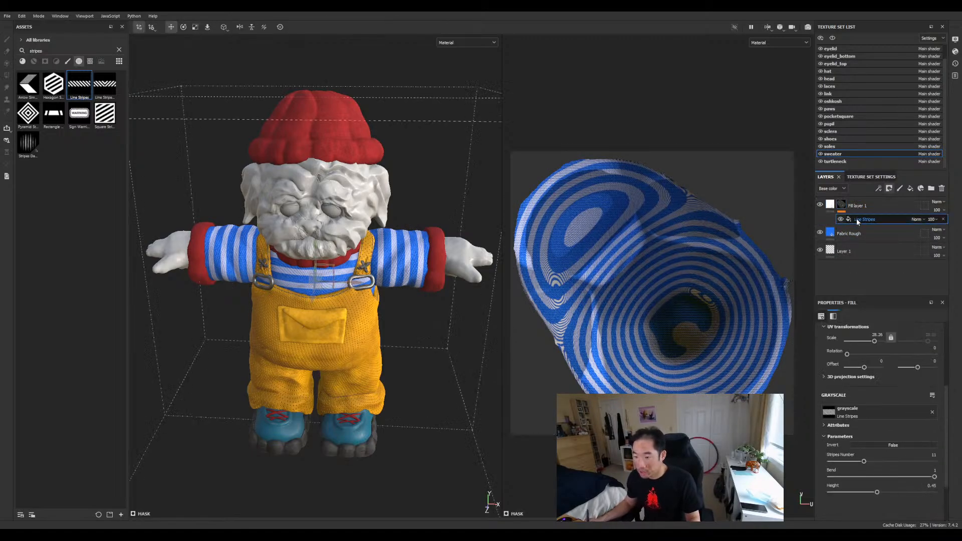
scroll(946, 419, down, 1)
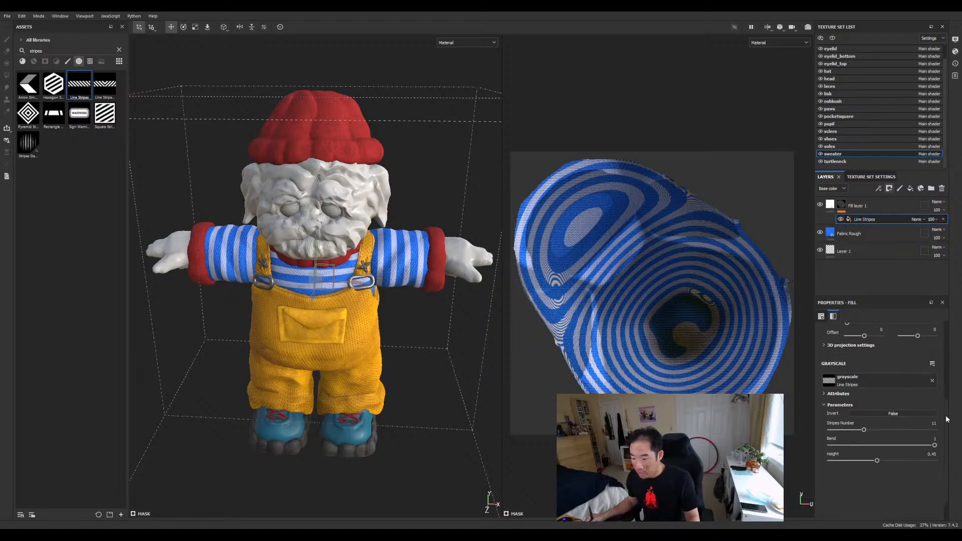
scroll(947, 420, up, 1)
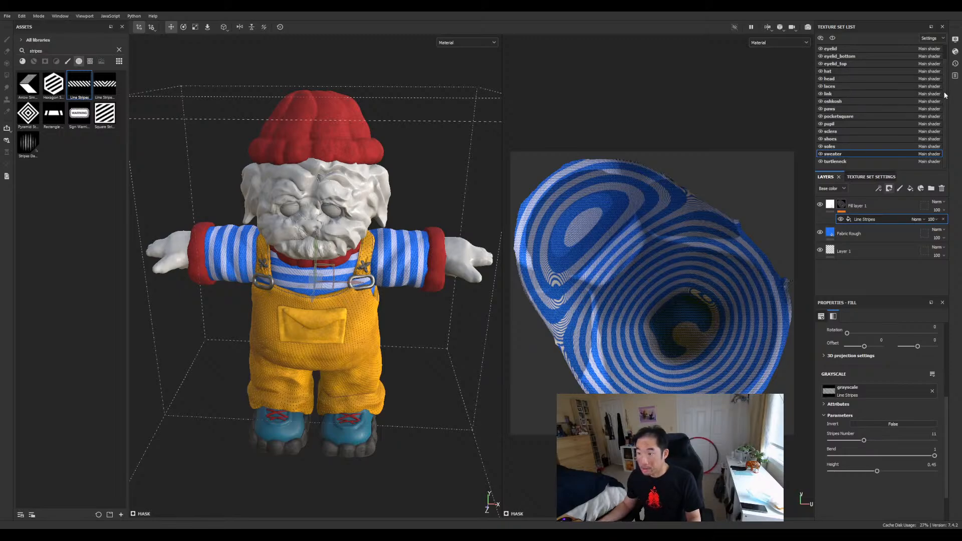
Step: Set the Height of the Line Stripes mask on the arms texture set to 0.45
scroll(943, 92, up, 1)
click(867, 49)
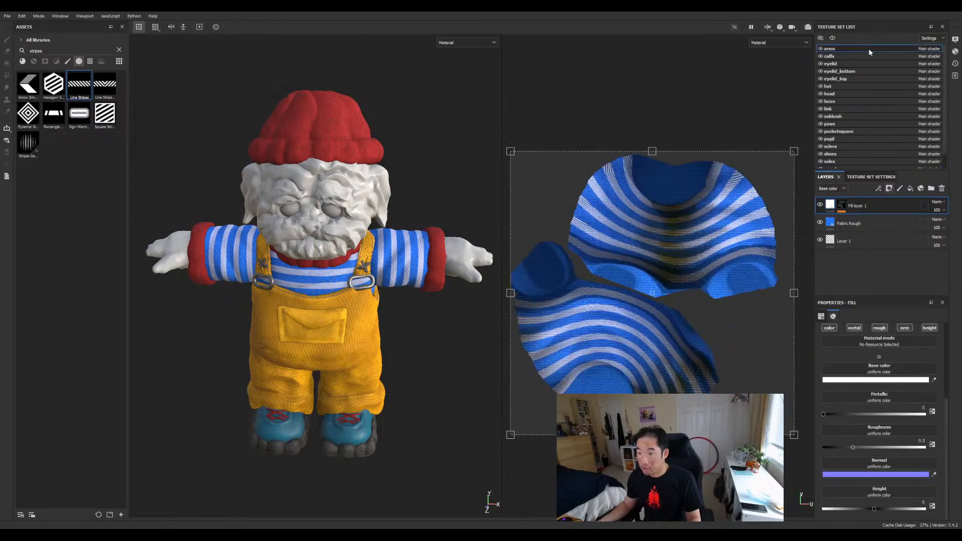
click(841, 205)
click(862, 219)
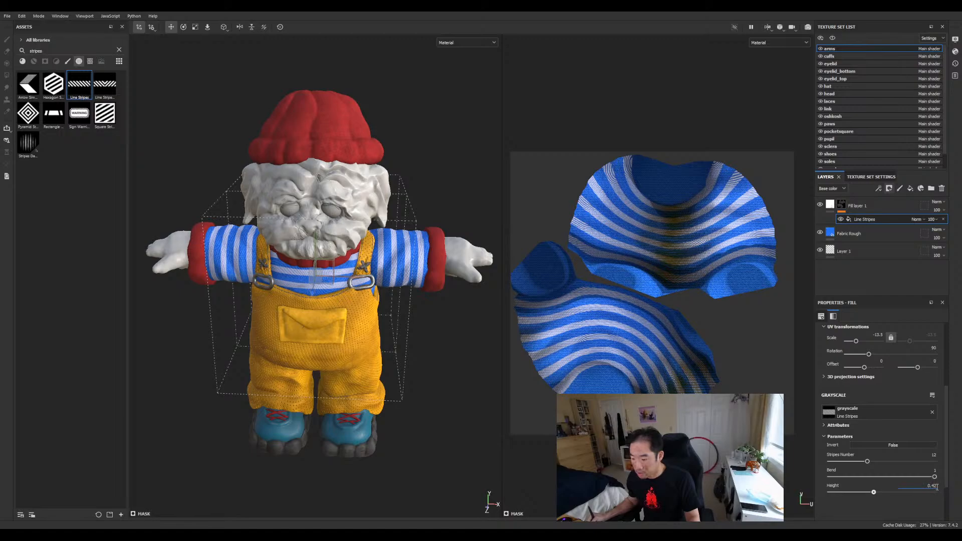
text(5)
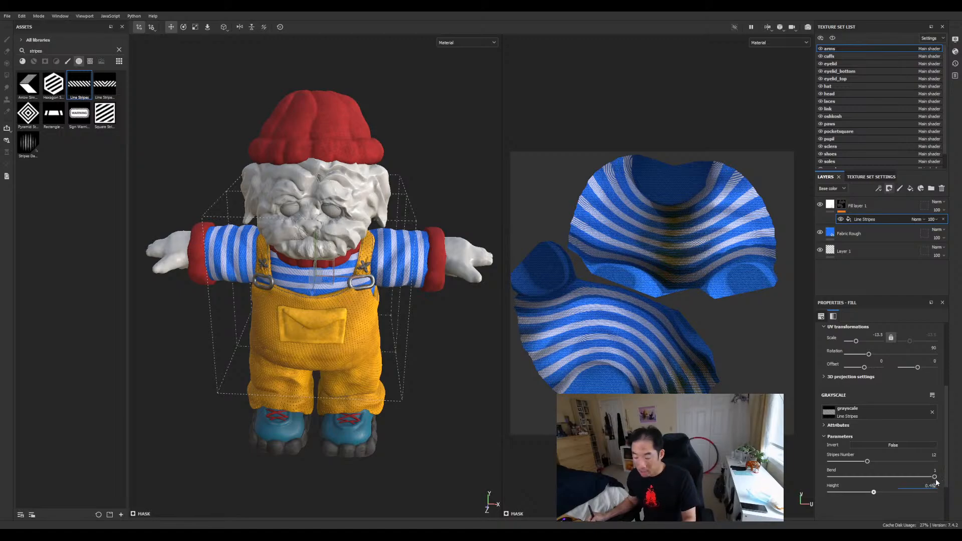
key(Return)
click(931, 484)
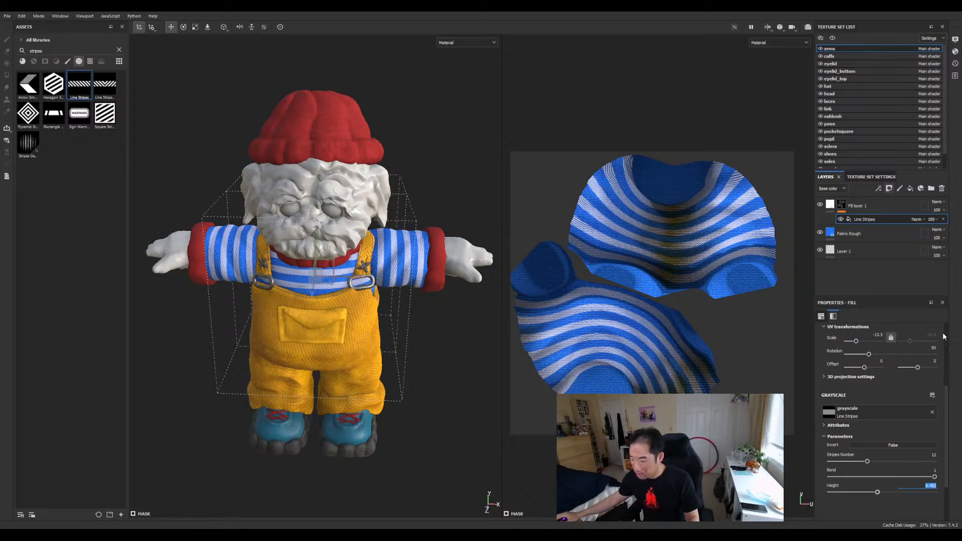
click(896, 517)
click(934, 485)
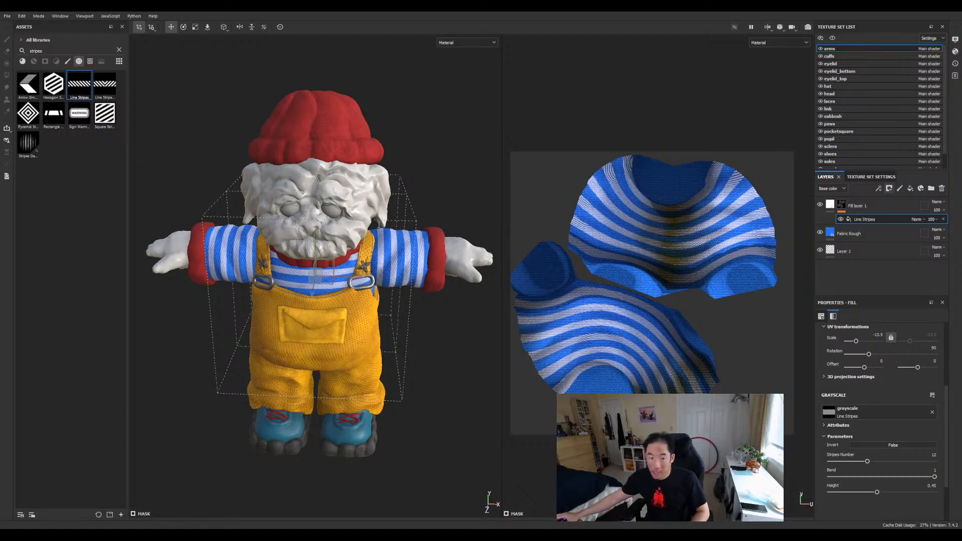
scroll(227, 313, down, 1)
scroll(228, 313, up, 1)
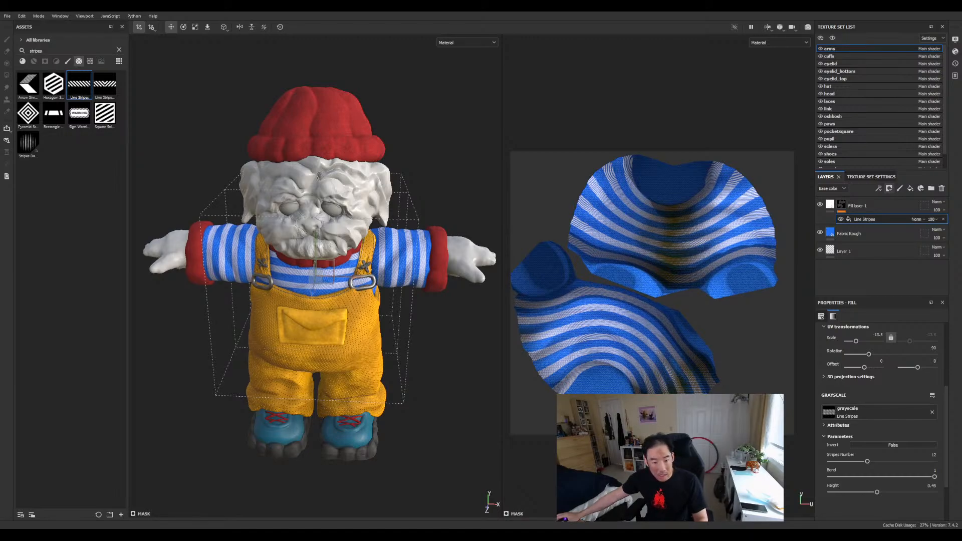
scroll(208, 325, up, 4)
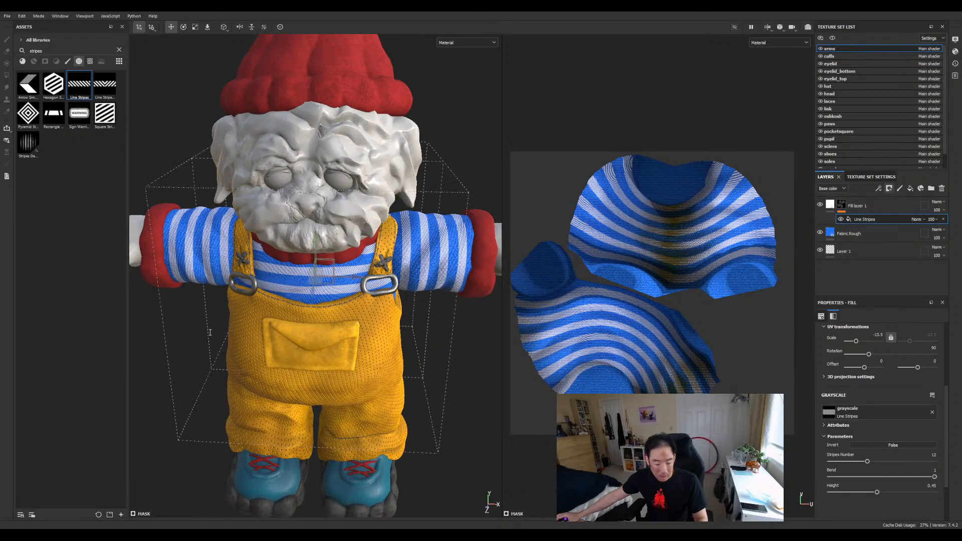
Step: Examine how the white stripes on the chest and sleeves line up around the collar and overall straps
alt+drag(219, 320, 195, 276)
scroll(194, 276, up, 4)
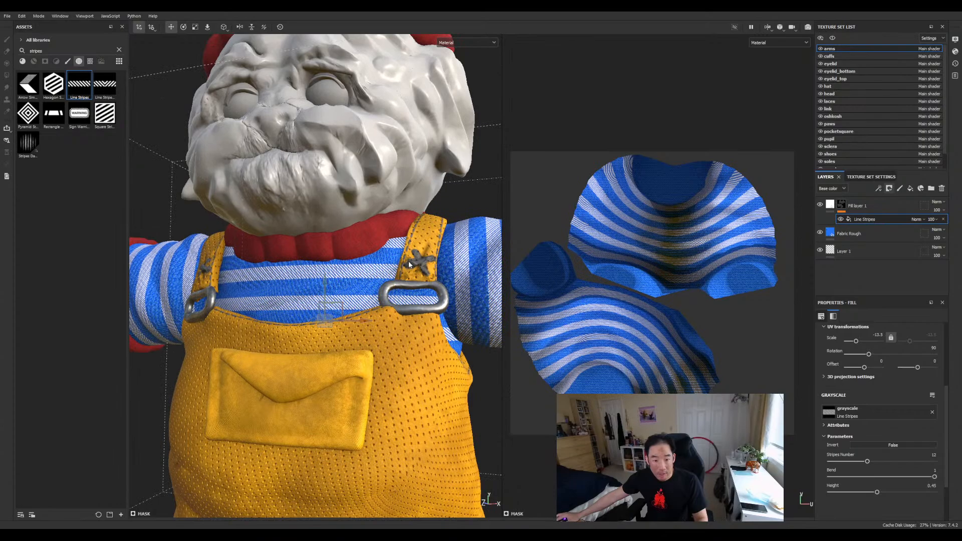
scroll(409, 264, up, 4)
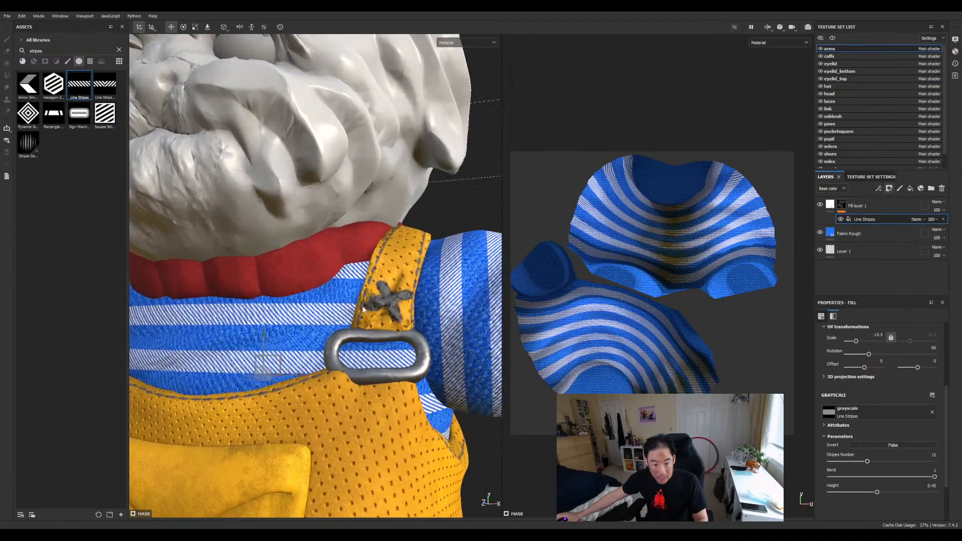
scroll(363, 309, up, 3)
scroll(373, 293, down, 10)
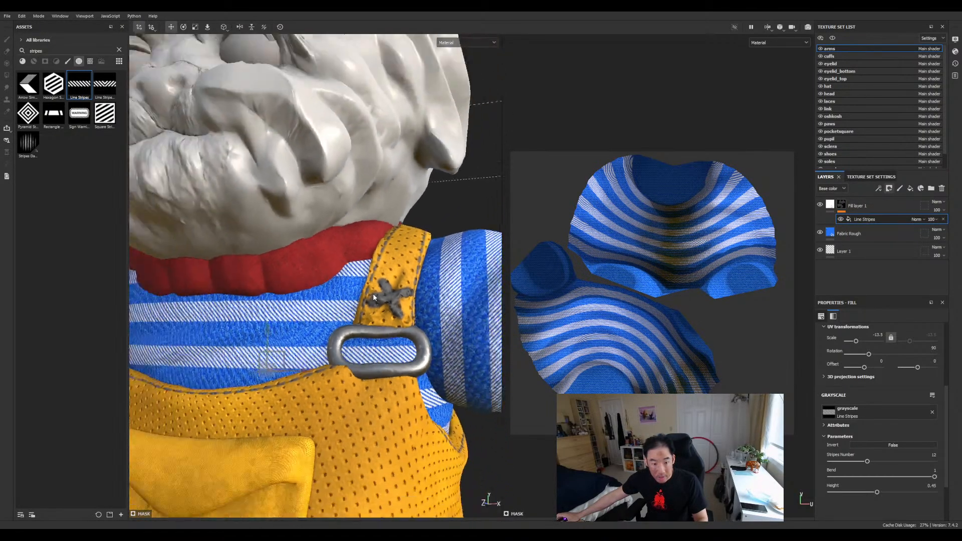
scroll(335, 359, up, 8)
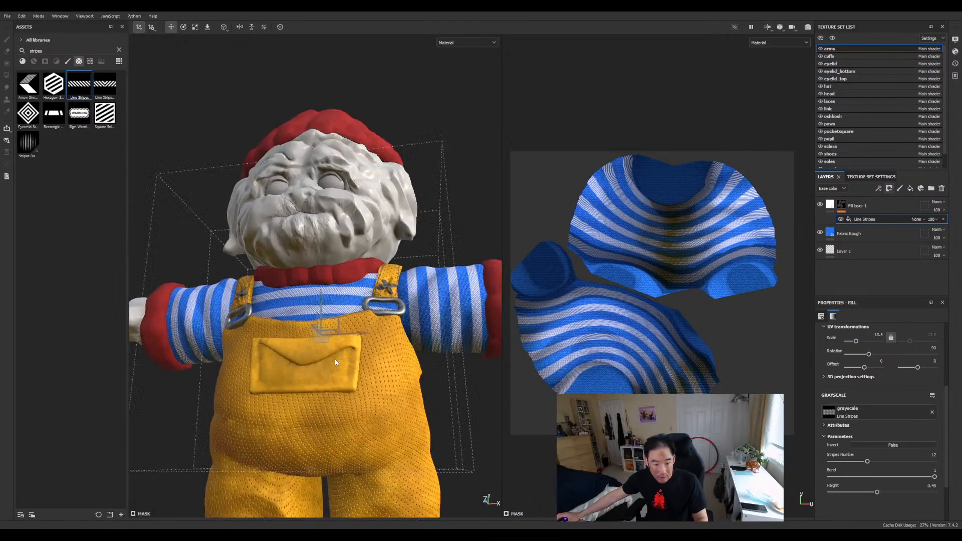
scroll(335, 357, down, 10)
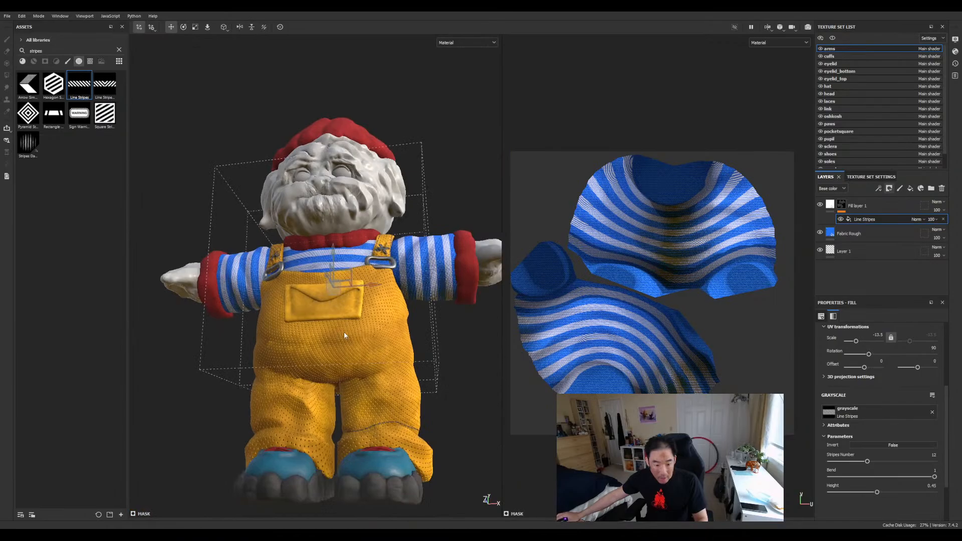
scroll(369, 266, up, 8)
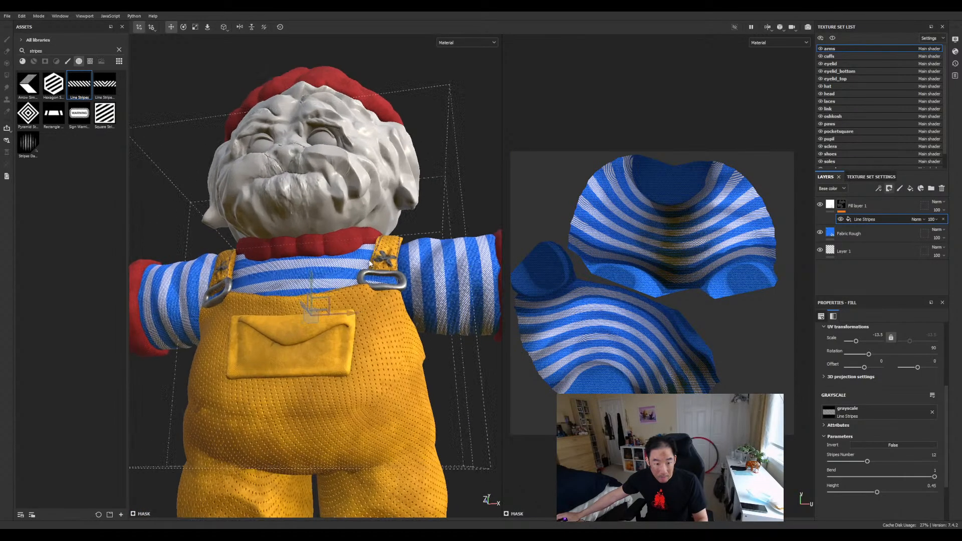
scroll(369, 265, up, 4)
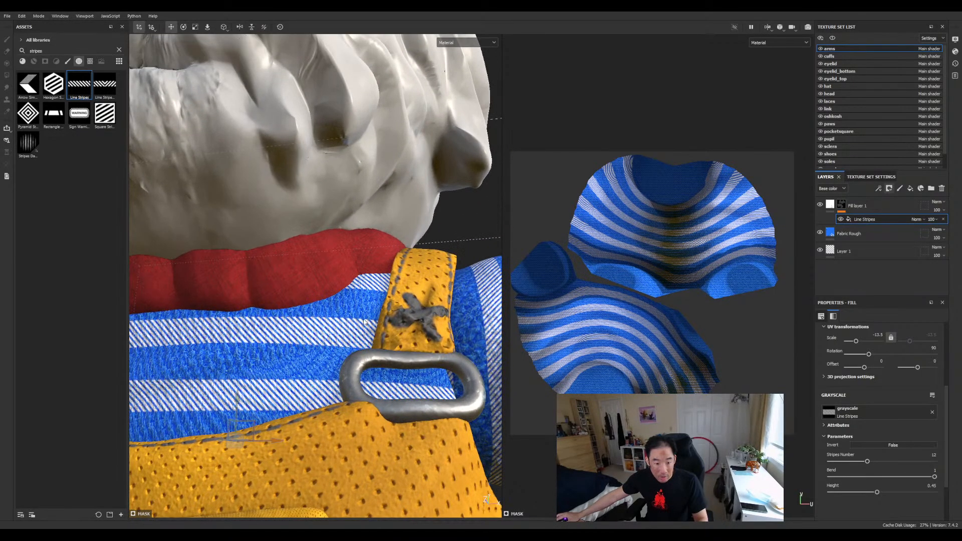
scroll(364, 330, down, 12)
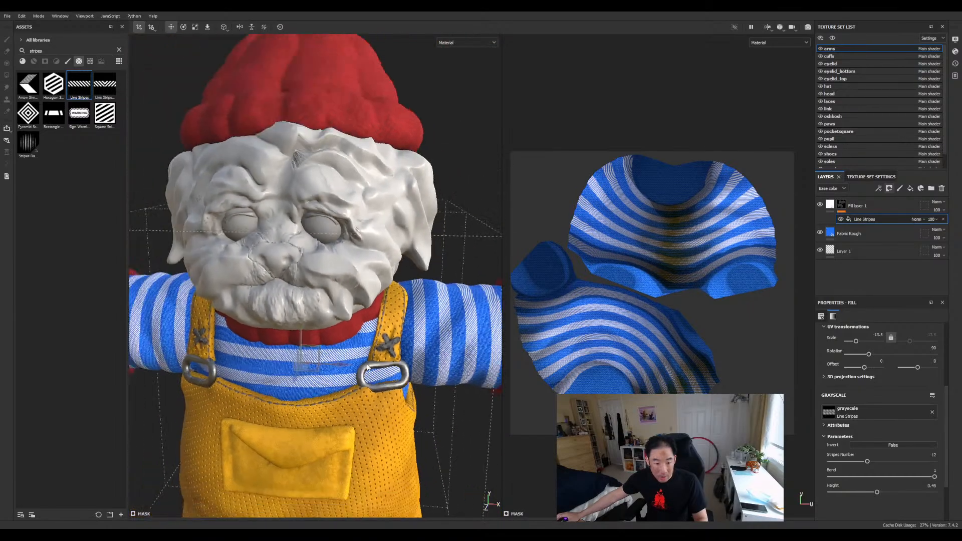
Step: Examine the red hat's fabric texture up close and compare it with the rest of the outfit
middle_drag(348, 369, 339, 303)
scroll(396, 315, down, 2)
scroll(396, 315, down, 1)
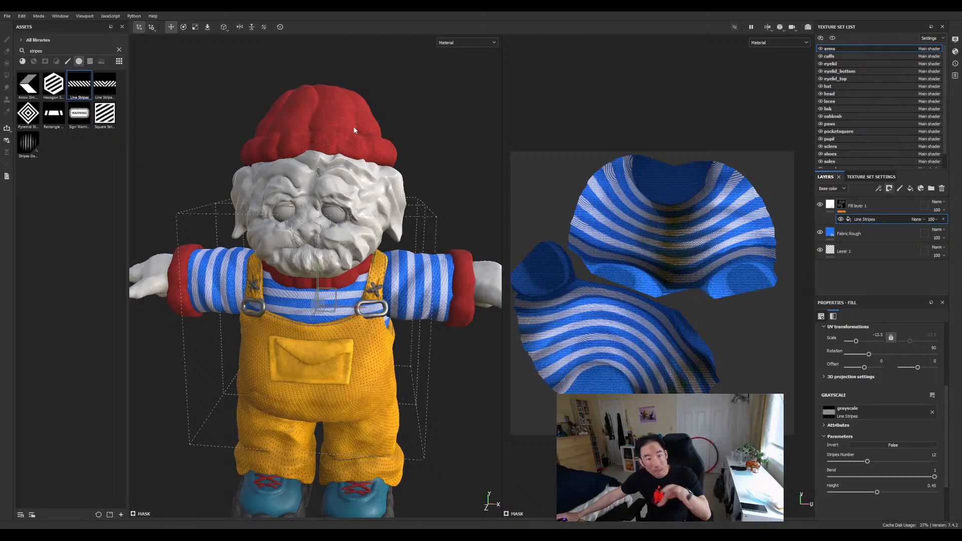
scroll(350, 130, up, 8)
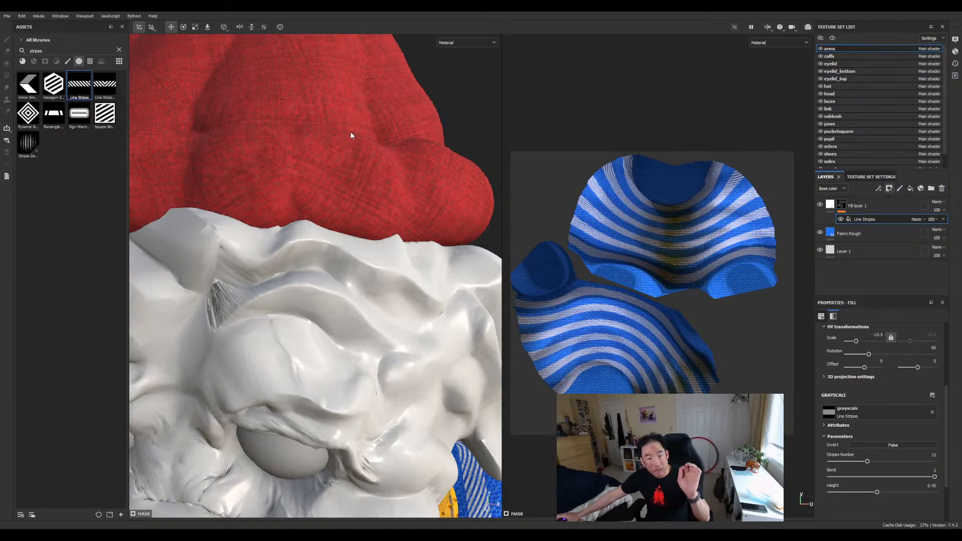
scroll(350, 133, down, 8)
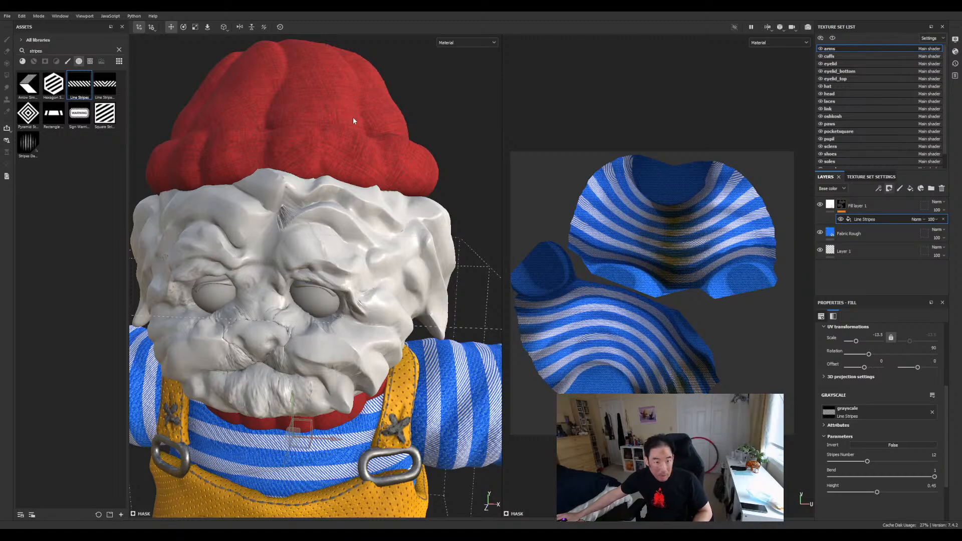
scroll(353, 121, down, 6)
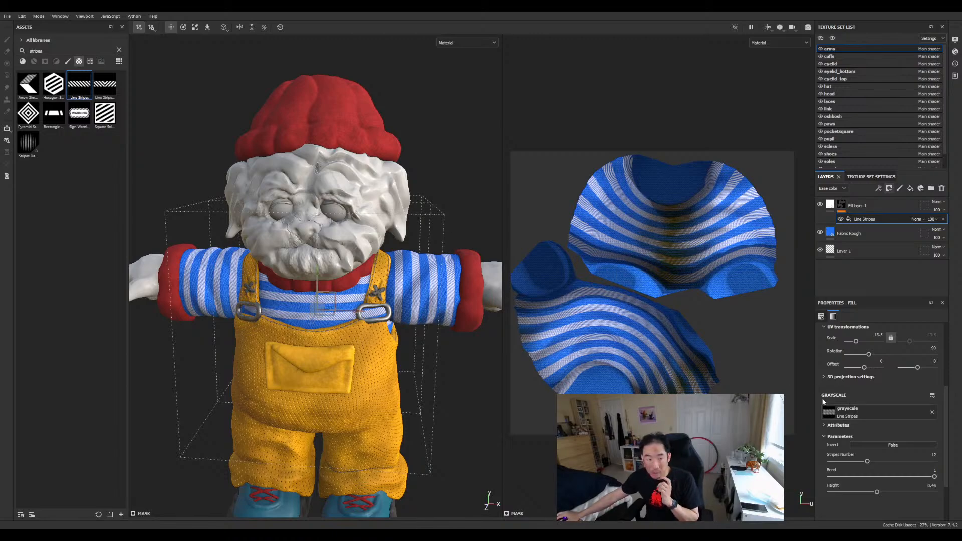
Step: Try the Pyramid Stripes and the arrow stripes patterns as the grayscale of the arms mask, undoing each replacement
drag(28, 113, 860, 412)
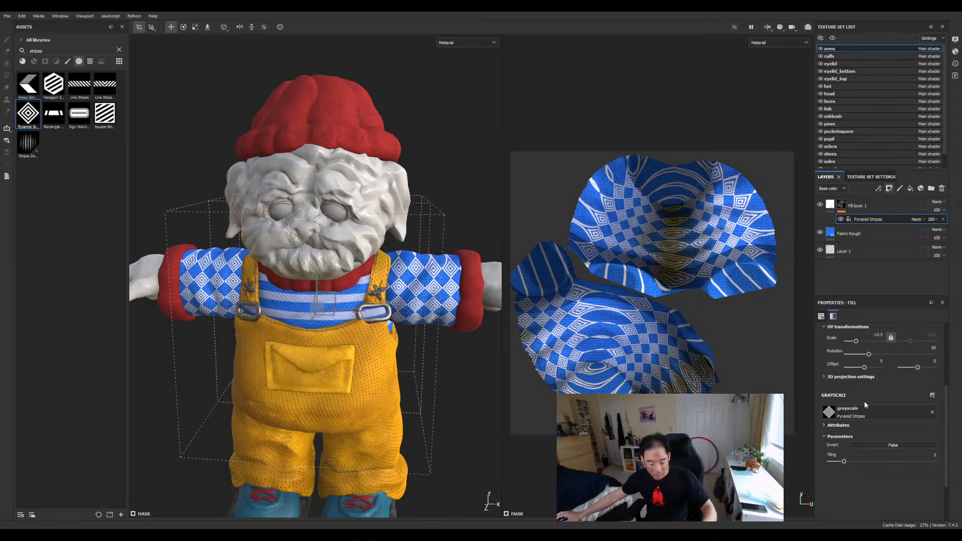
key(ctrl+z)
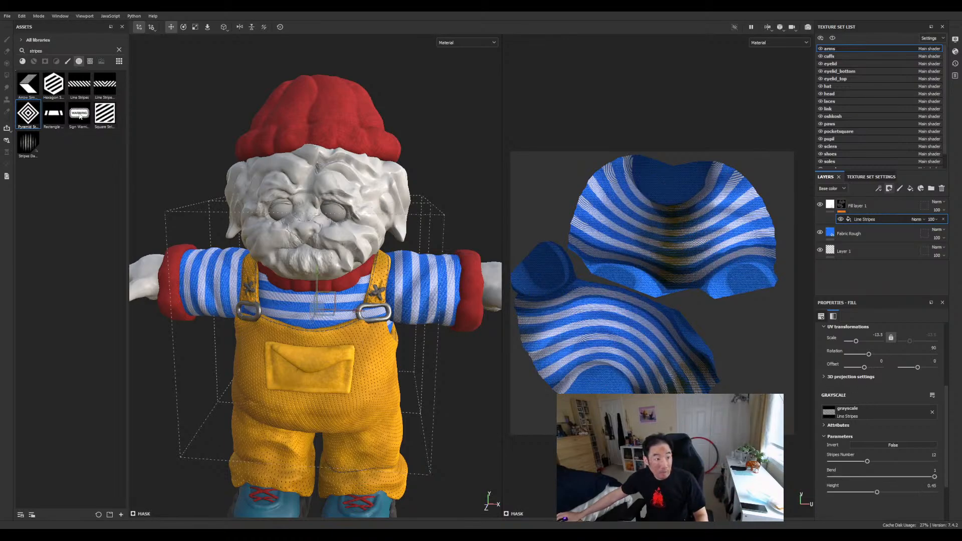
drag(28, 86, 872, 411)
key(ctrl+z)
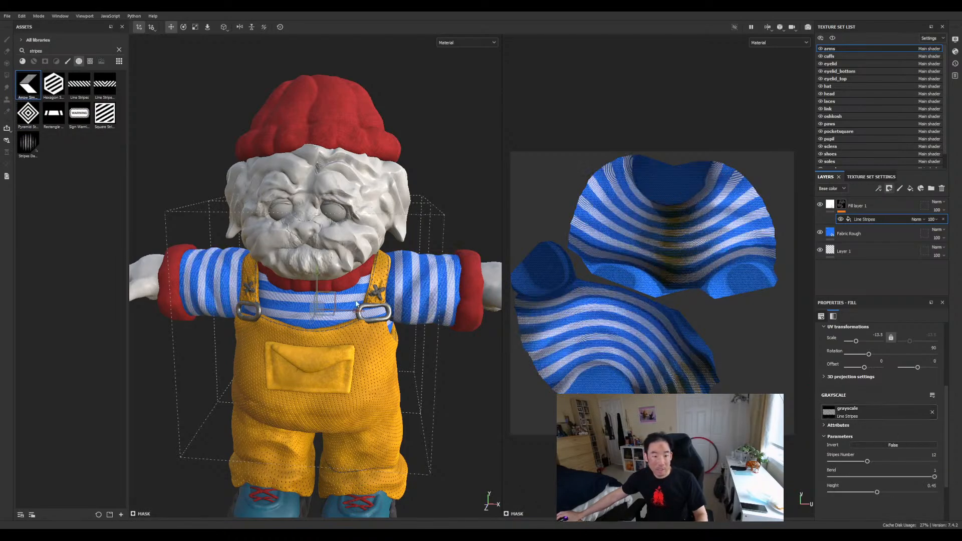